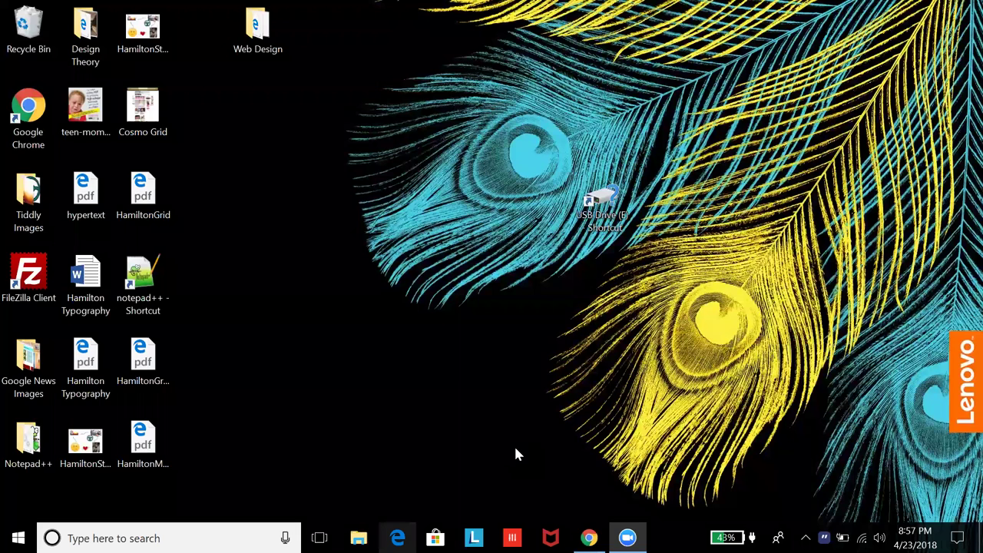
Step: Bring up the Murder Files wiki in Chrome and read the WelcomeDetective tiddler
key("alt+Tab")
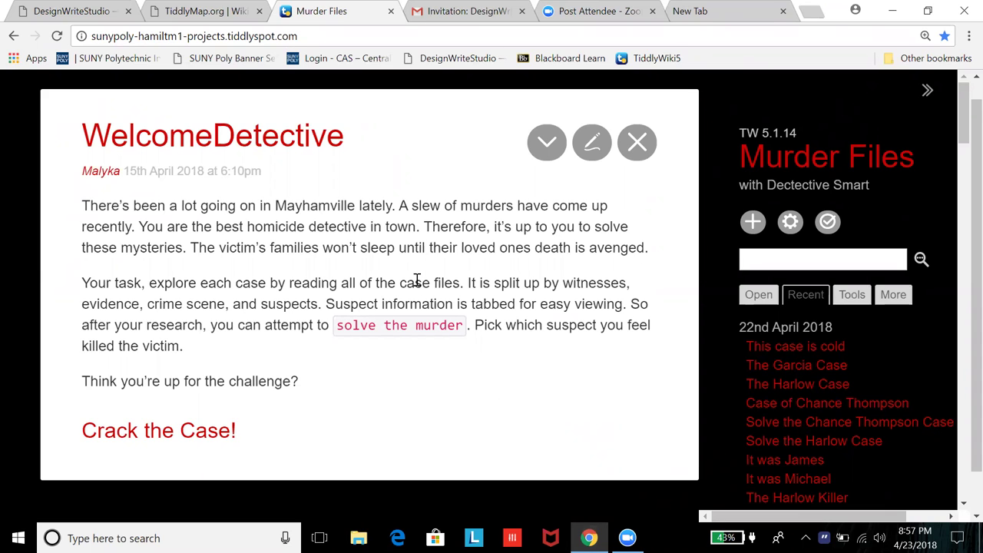
scroll(415, 281, "down", 1)
scroll(370, 284, "up", 1)
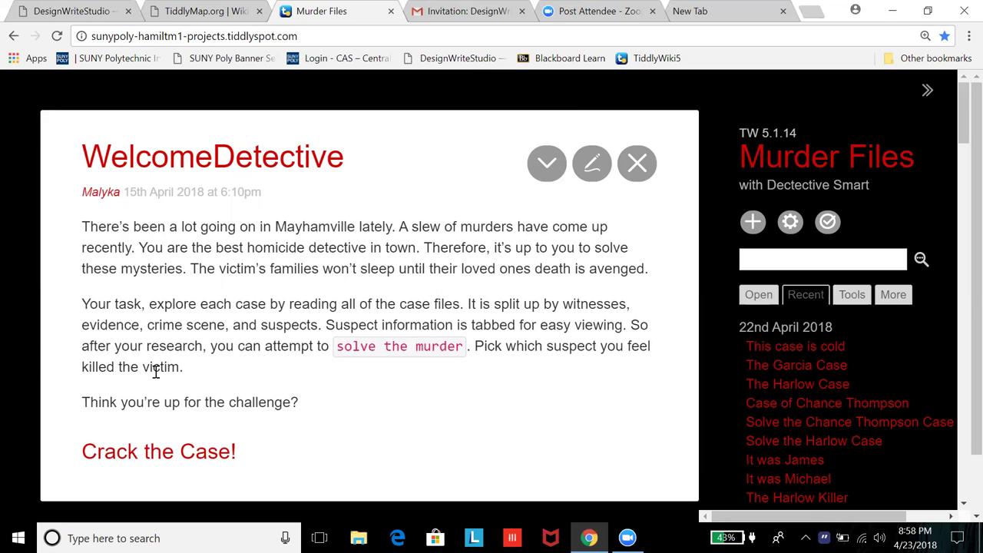
scroll(154, 372, "down", 1)
scroll(155, 377, "up", 1)
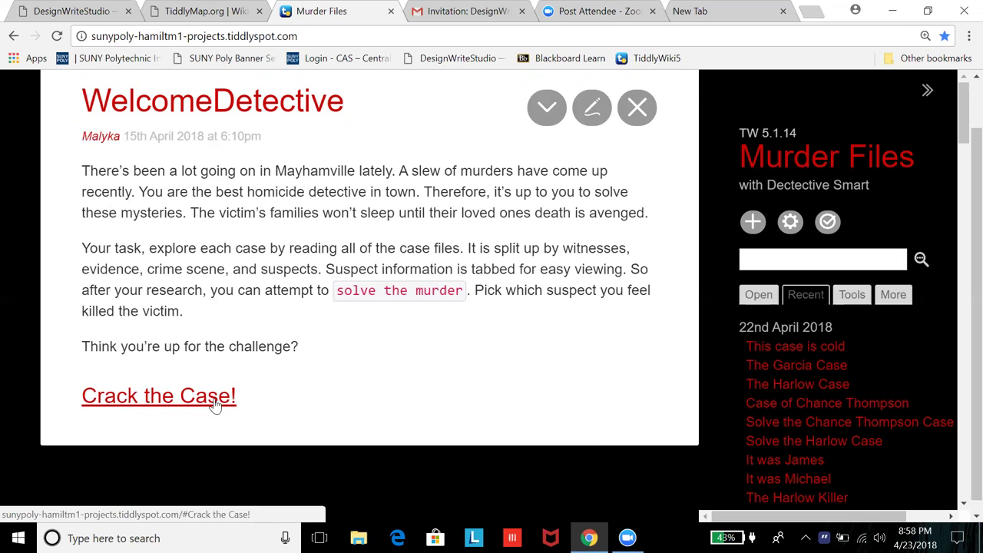
Step: Open the Crack the Case! tiddler listing the three cases
left_click(193, 396)
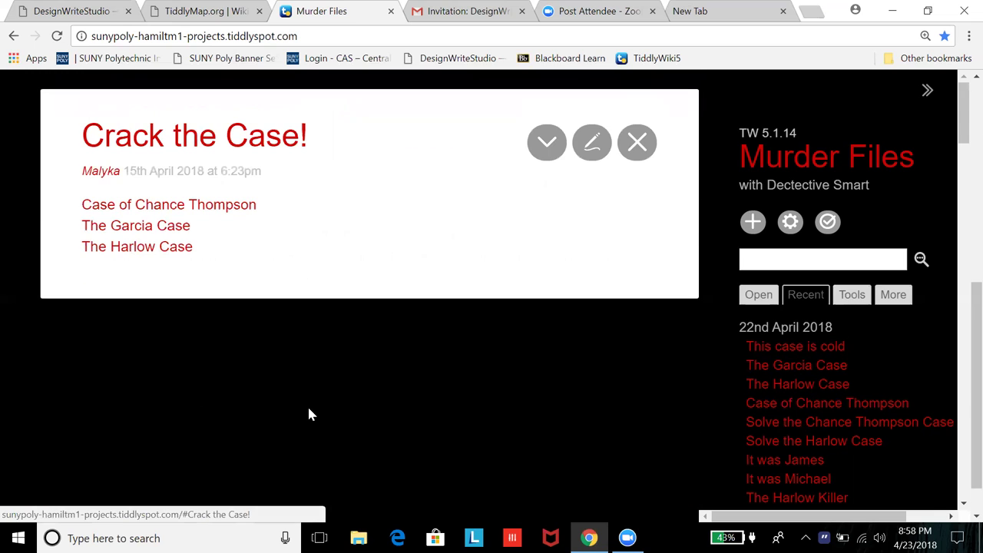
scroll(350, 308, "up", 3)
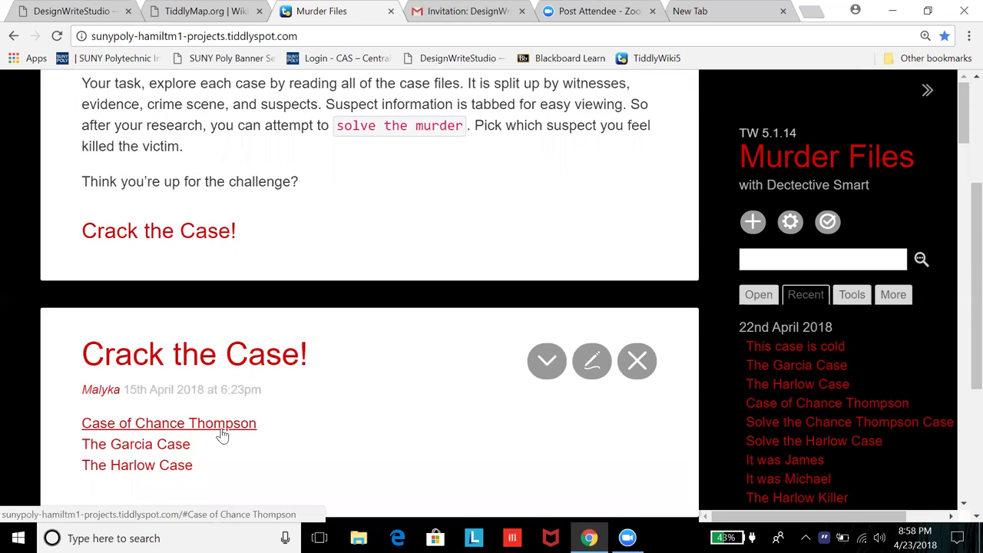
scroll(222, 435, "down", 1)
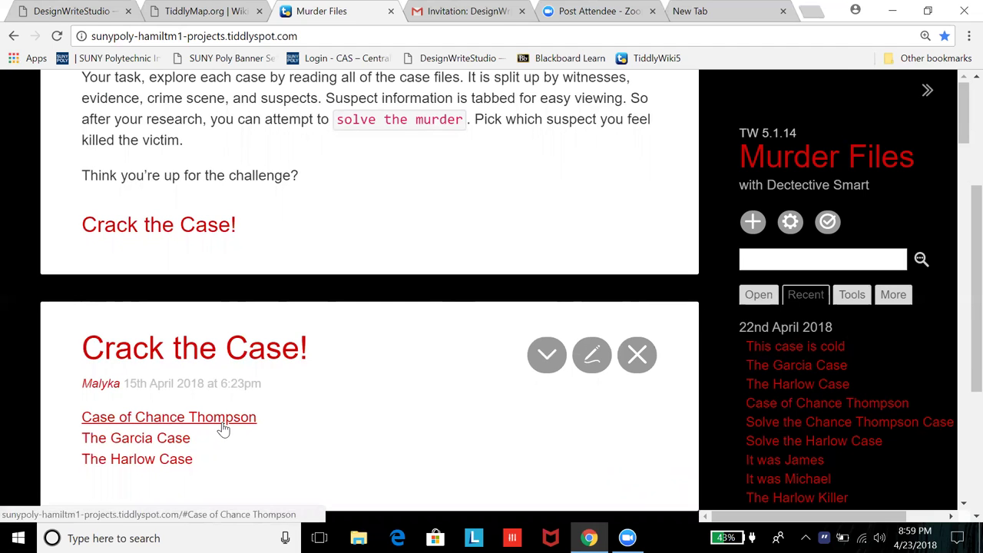
Step: Open the Case of Chance Thompson tiddler and read the victim's description
left_click(222, 427)
left_click_drag(220, 270, 281, 428)
scroll(369, 284, "down", 1)
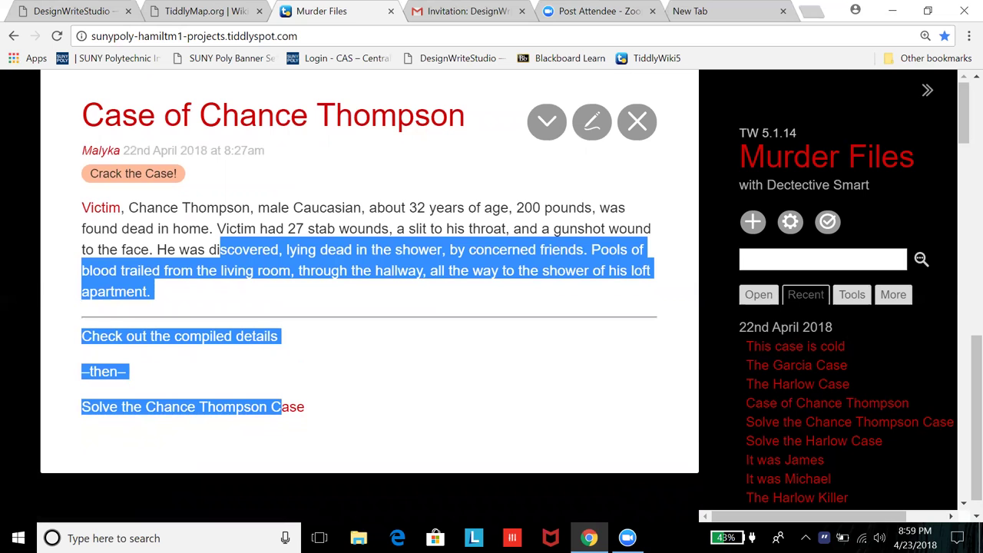
scroll(369, 284, "up", 8)
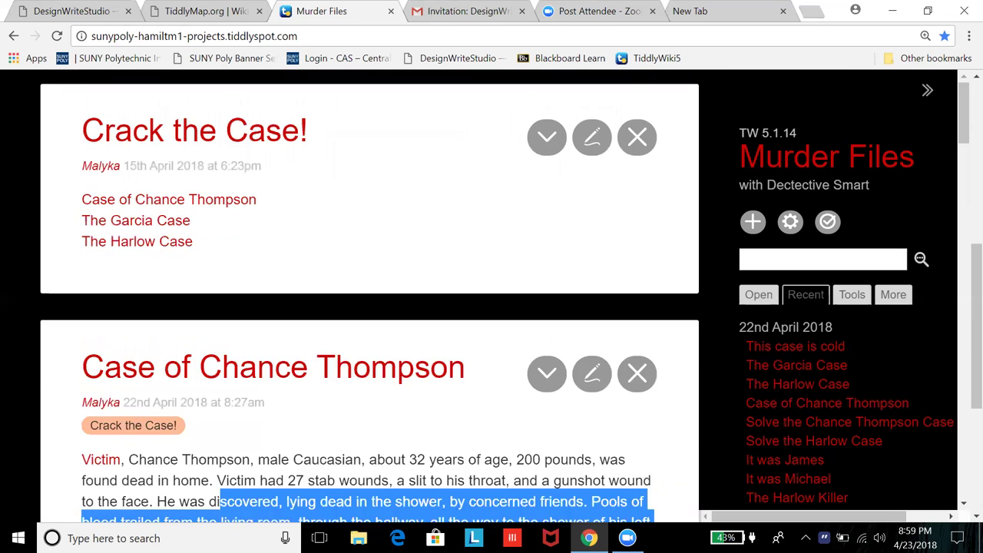
scroll(368, 284, "up", 3)
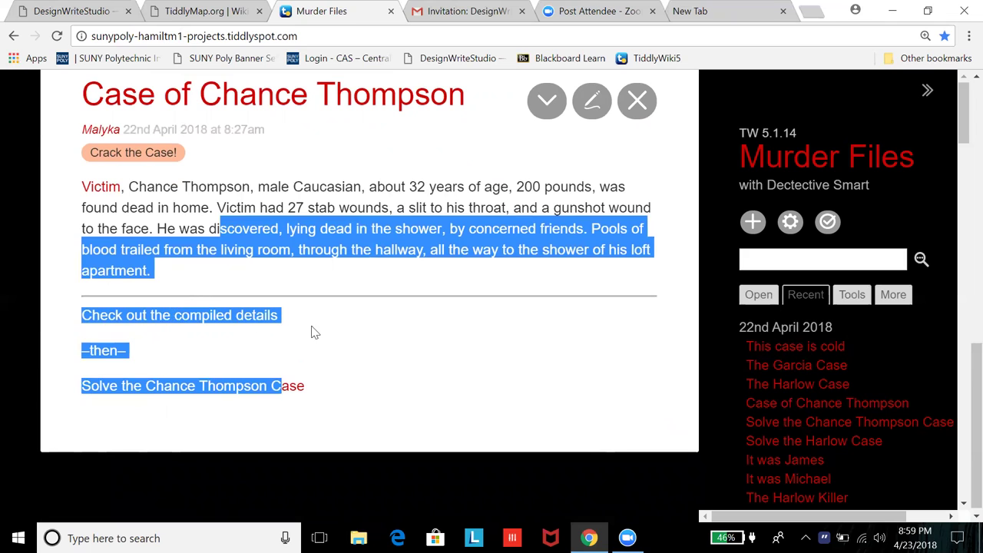
left_click(312, 327)
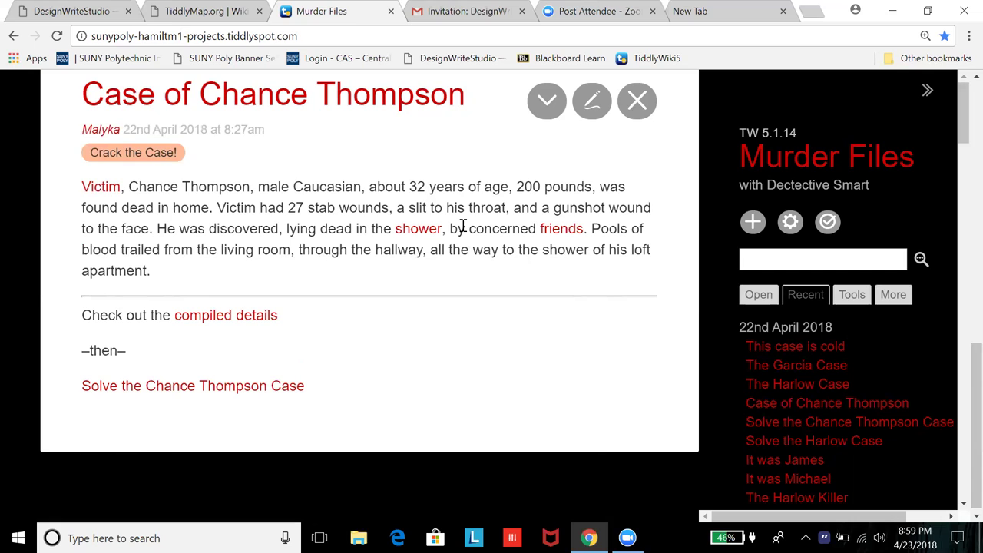
Step: Open compiled details and expand the Witnesses, Crime Scene, Case Suspects and Case Evidence lists
left_click(231, 323)
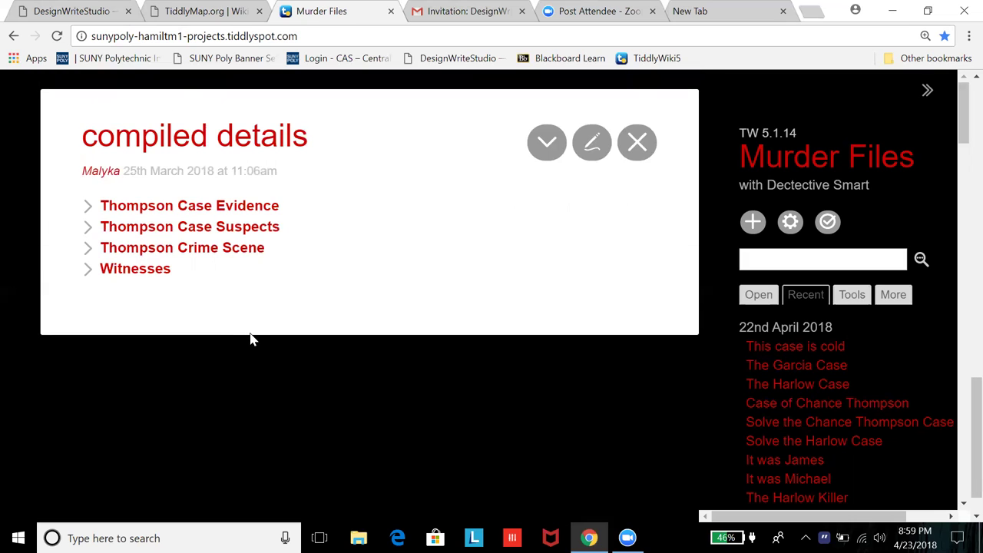
left_click(88, 271)
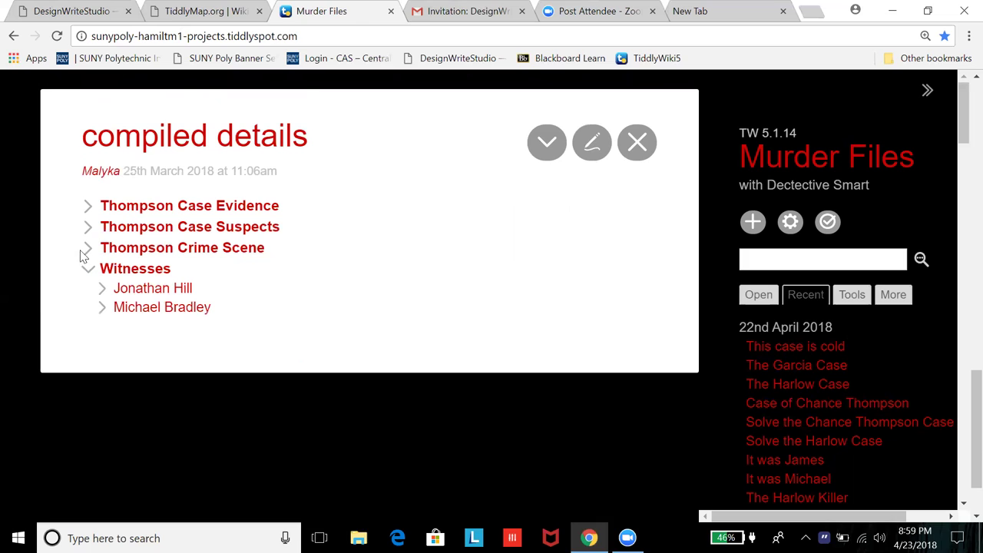
left_click(88, 249)
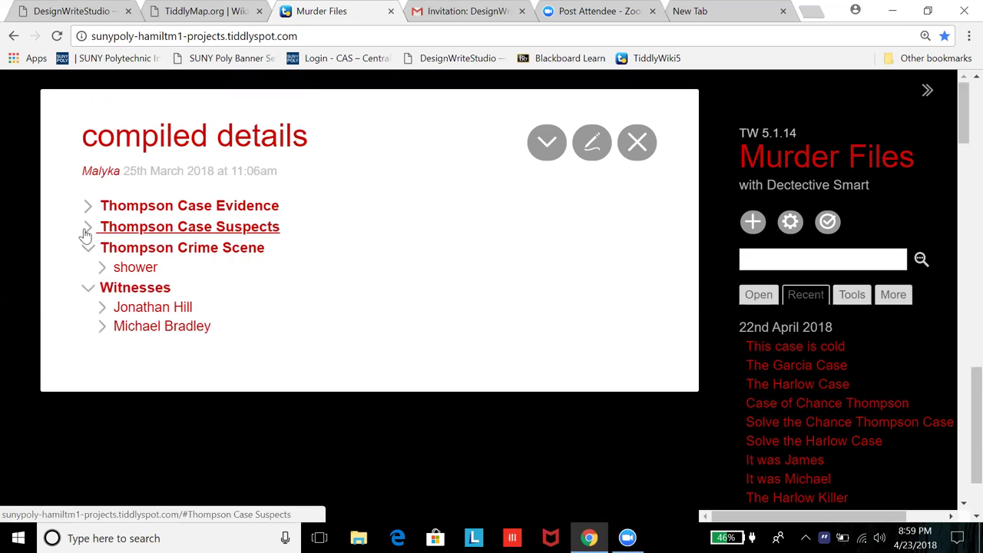
left_click(86, 230)
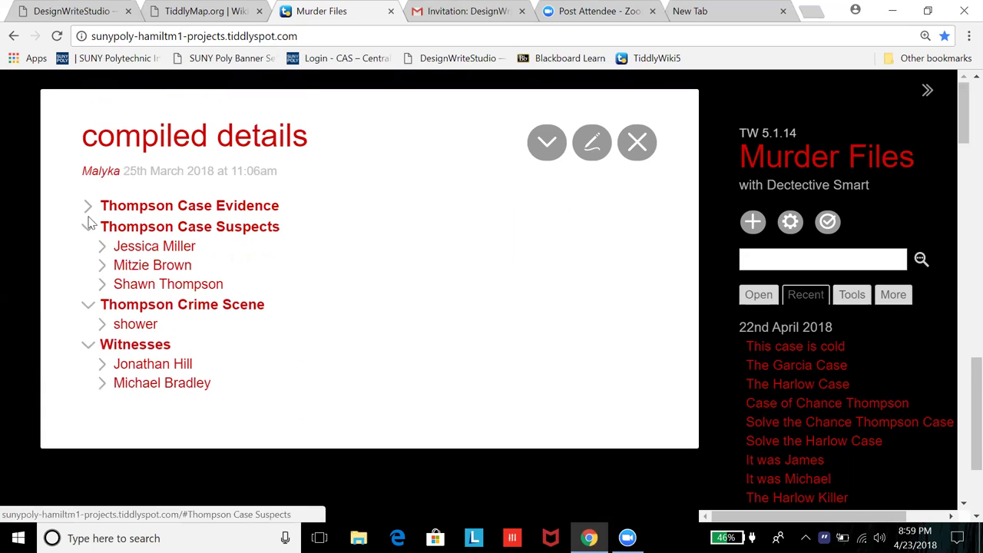
left_click(86, 214)
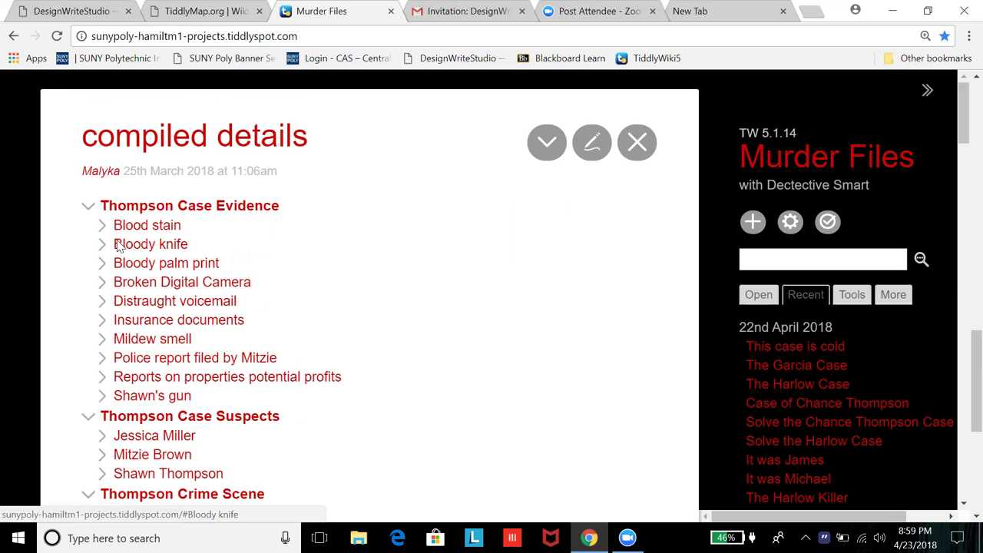
Step: Open the shower entry under the Thompson crime scene list
scroll(231, 276, "down", 1)
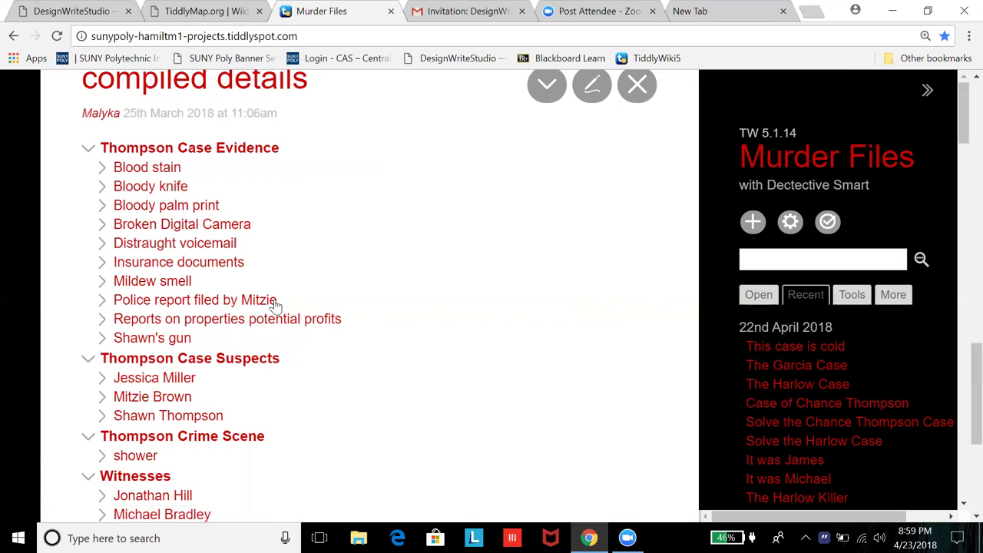
scroll(325, 344, "down", 1)
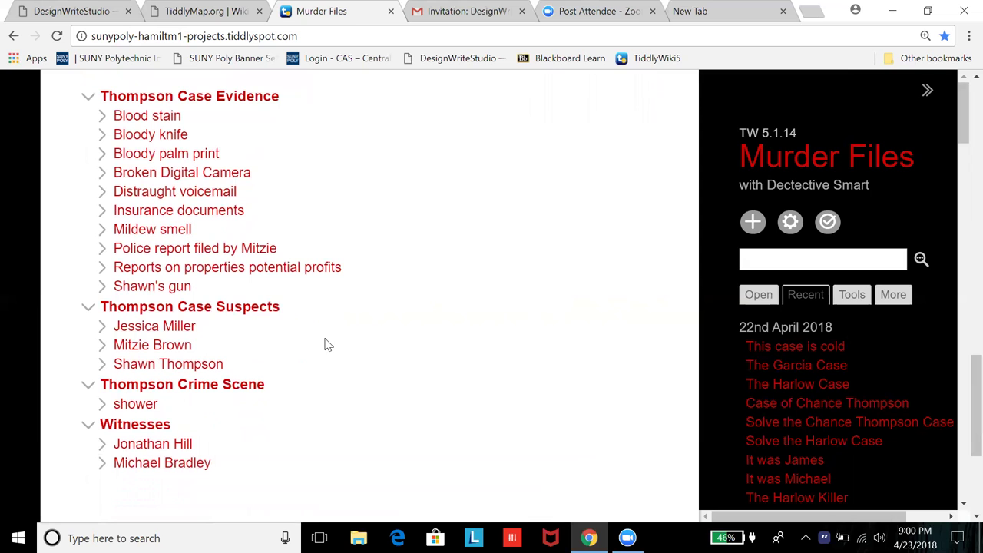
scroll(265, 296, "up", 2)
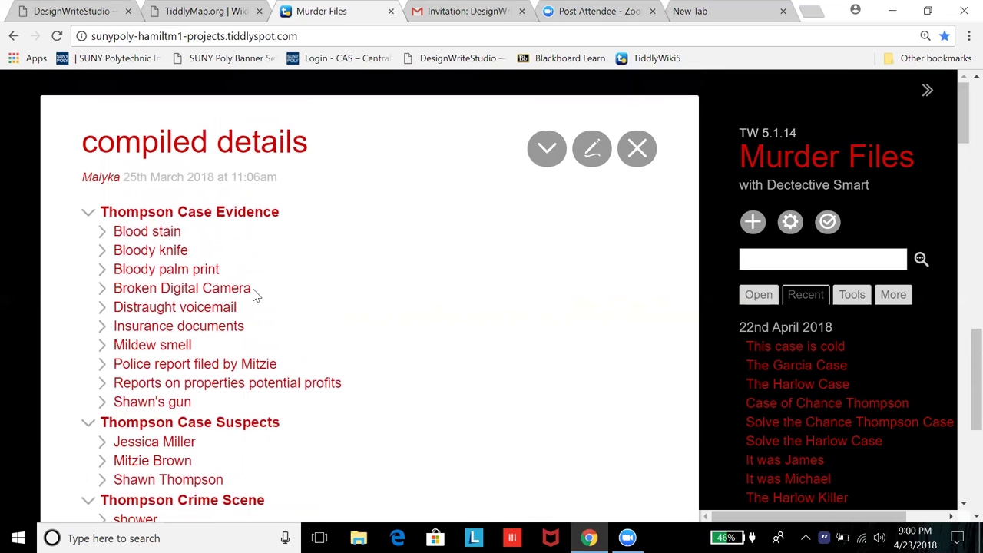
scroll(217, 184, "down", 2)
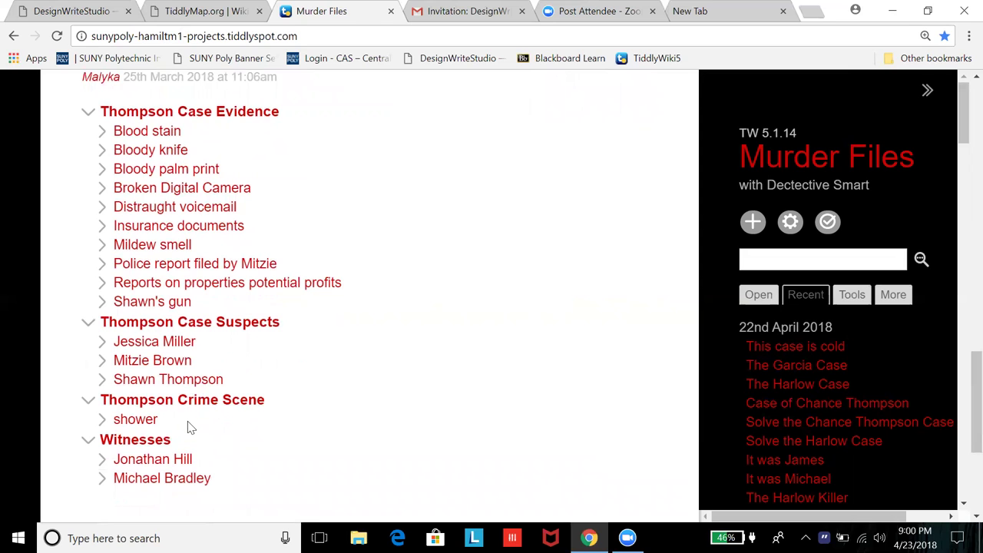
left_click(103, 420)
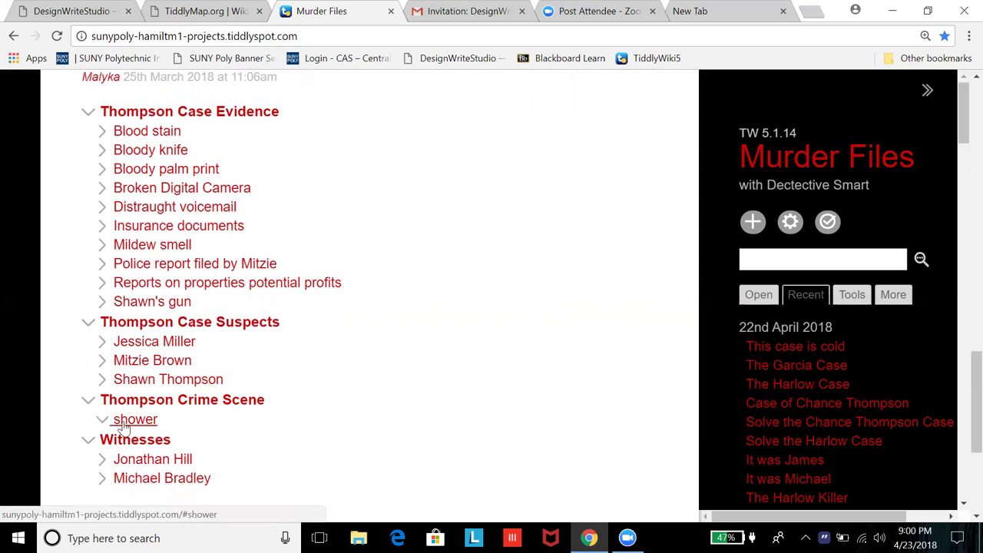
left_click(127, 420)
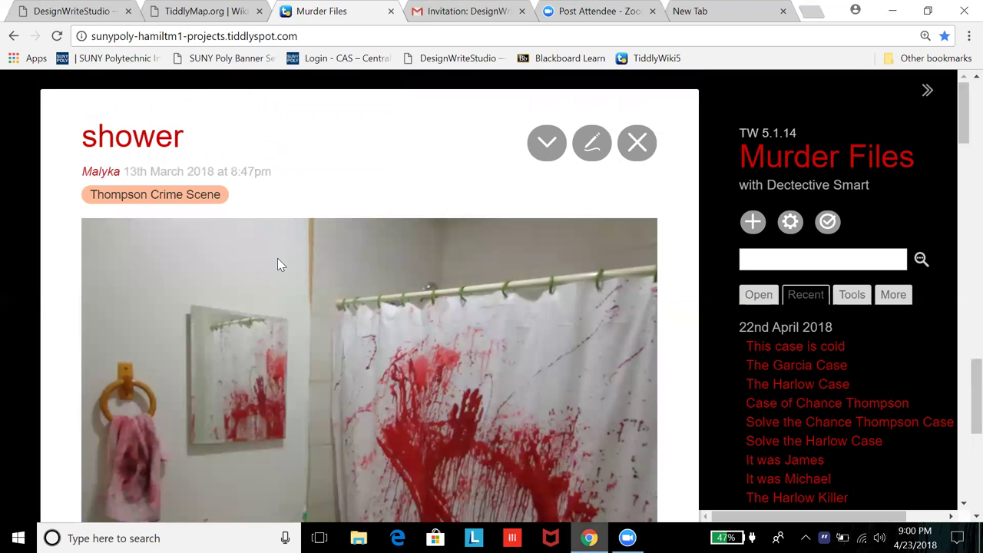
scroll(279, 264, "down", 4)
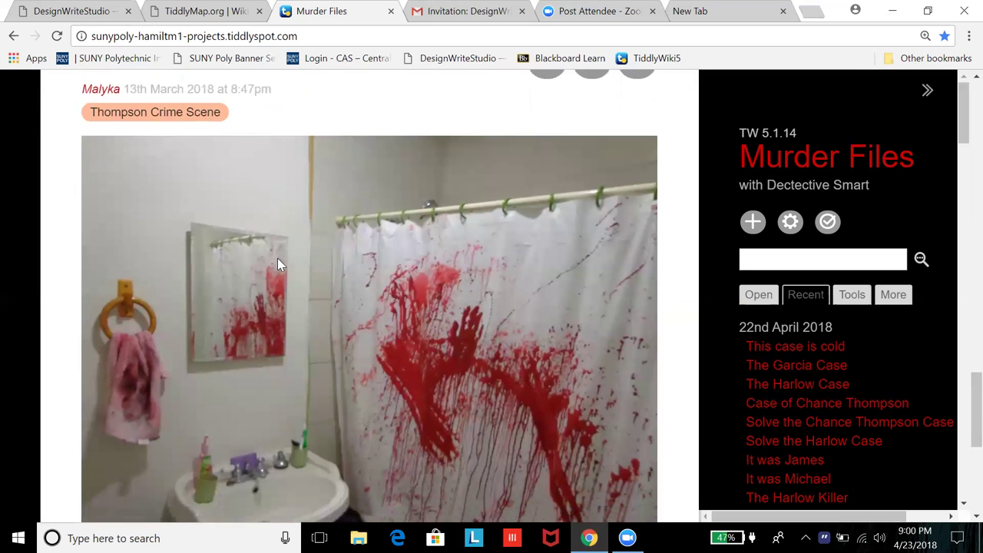
scroll(278, 258, "up", 3)
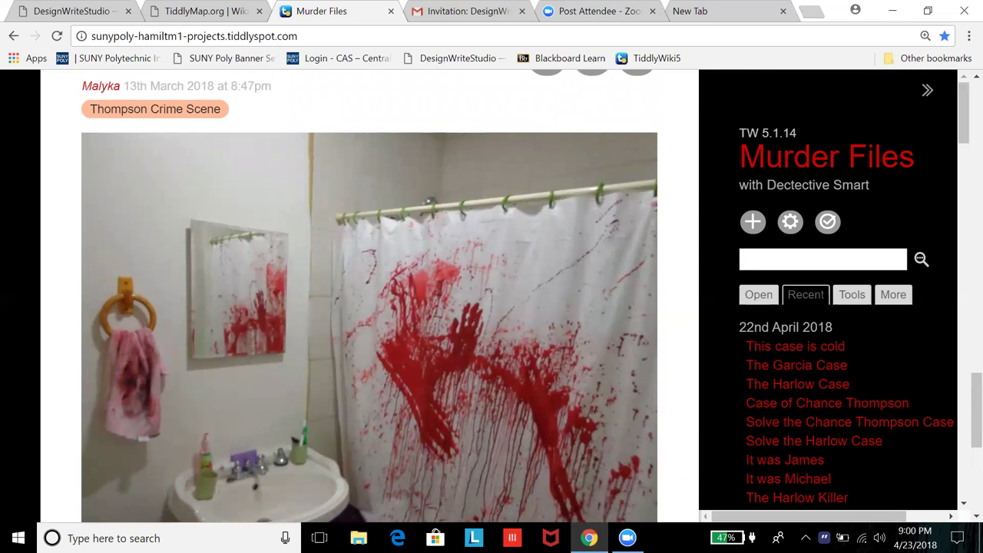
key("super+d")
key("super+d")
scroll(354, 221, "up", 2)
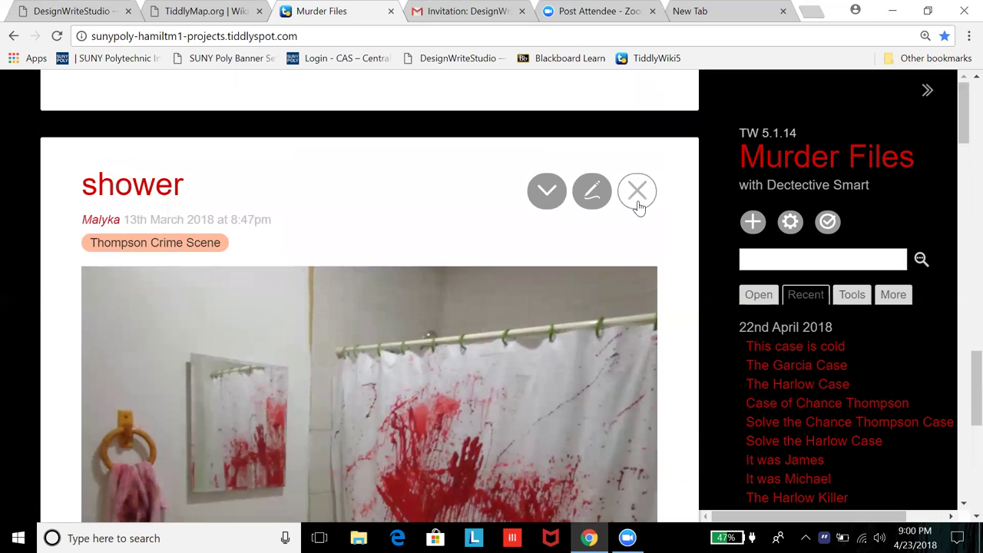
left_click(638, 192)
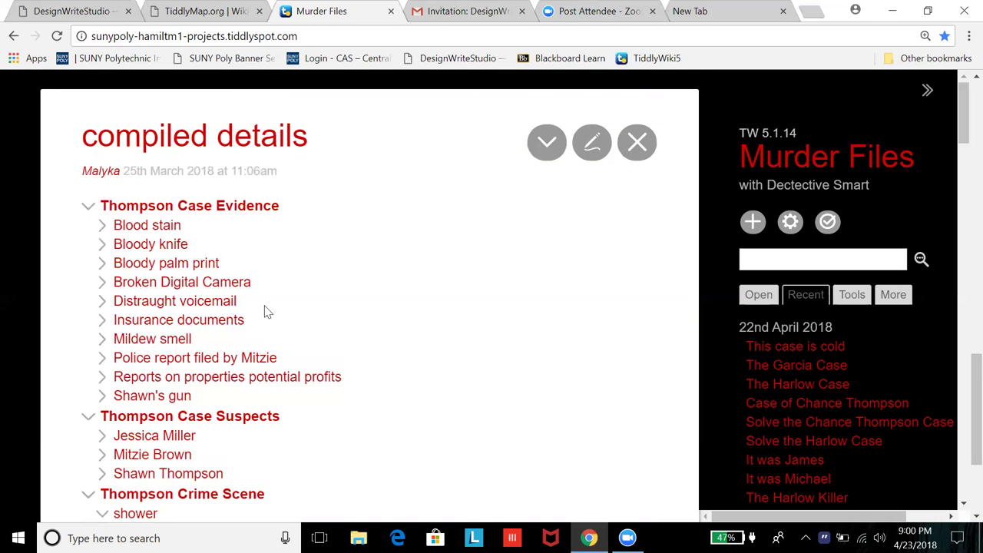
scroll(265, 311, "down", 1)
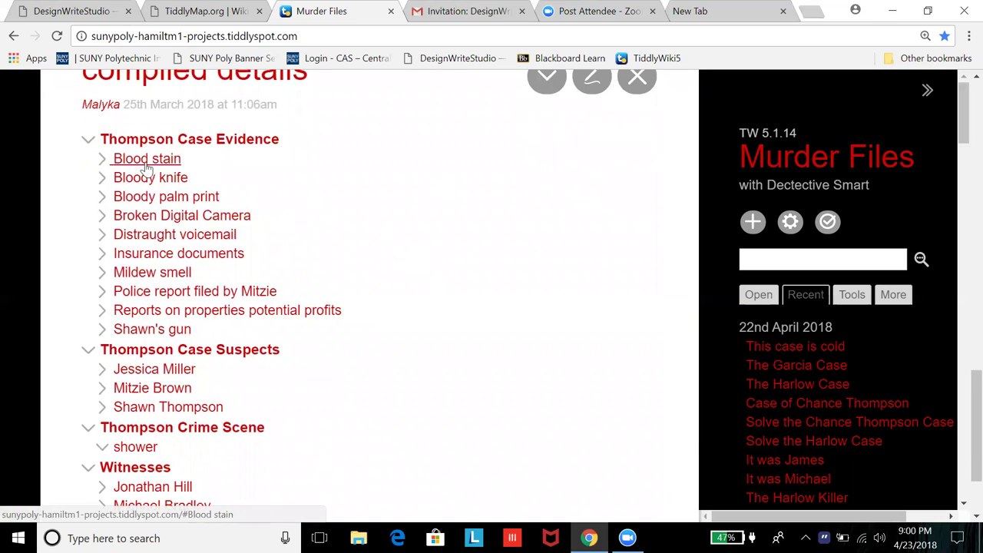
scroll(137, 142, "down", 1)
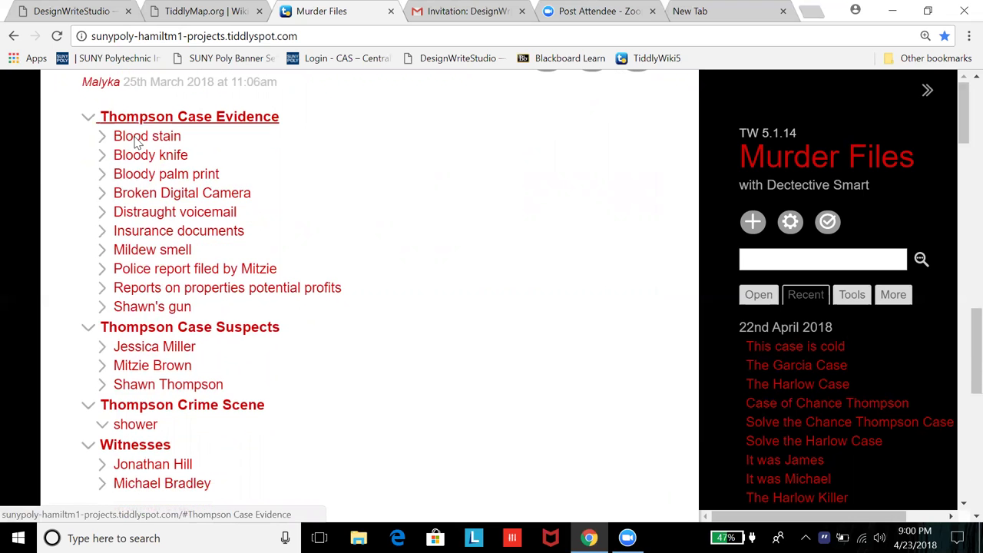
left_click(137, 141)
scroll(195, 288, "down", 1)
scroll(195, 288, "down", 2)
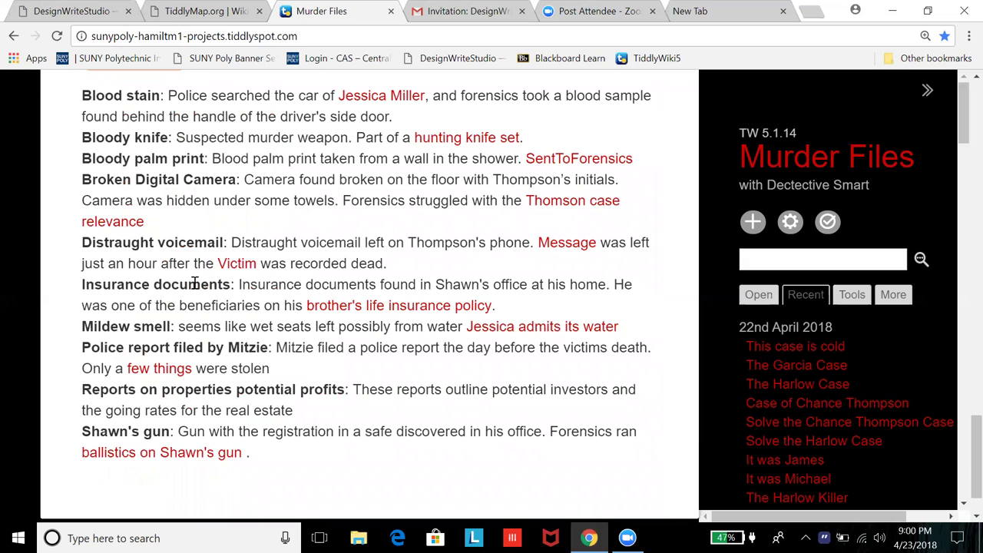
scroll(166, 246, "down", 2)
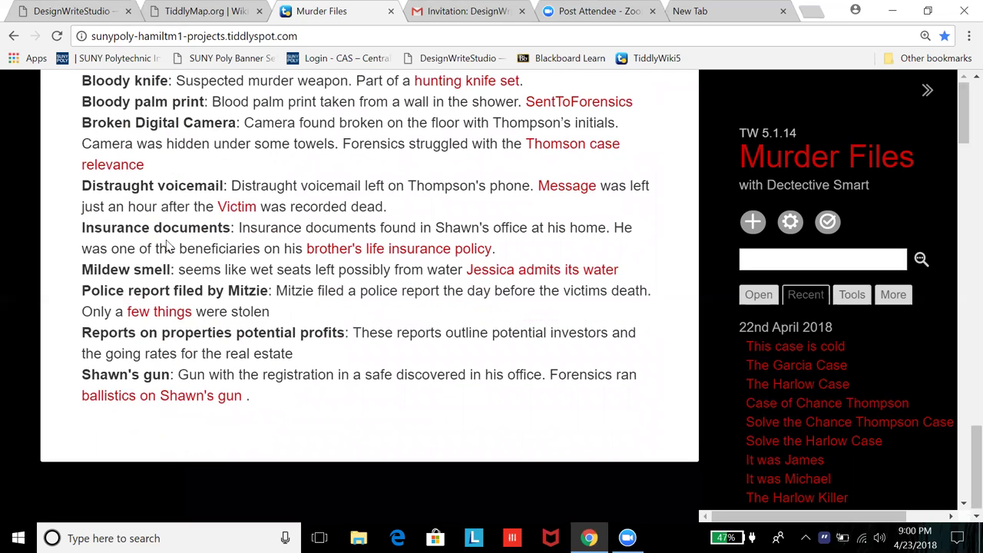
scroll(167, 246, "up", 2)
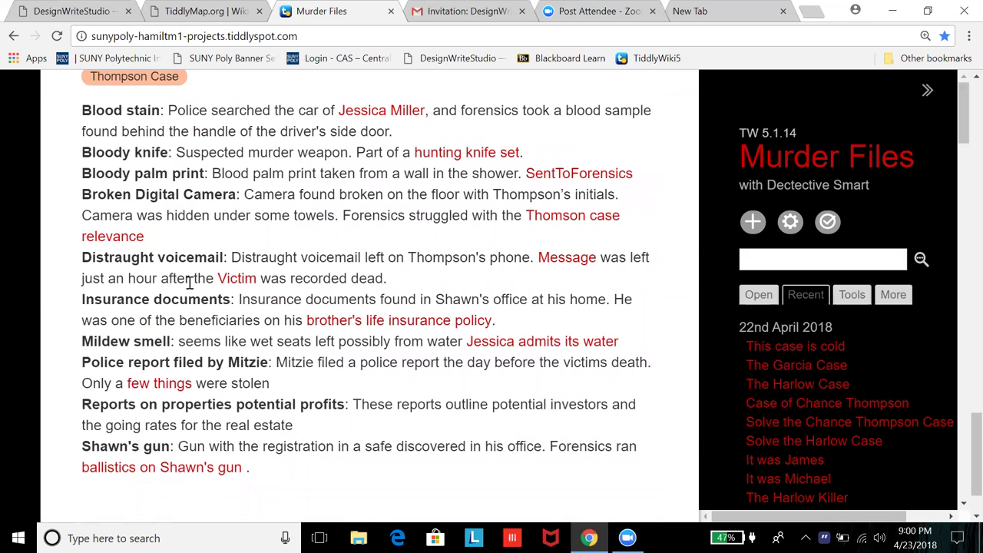
scroll(189, 283, "down", 2)
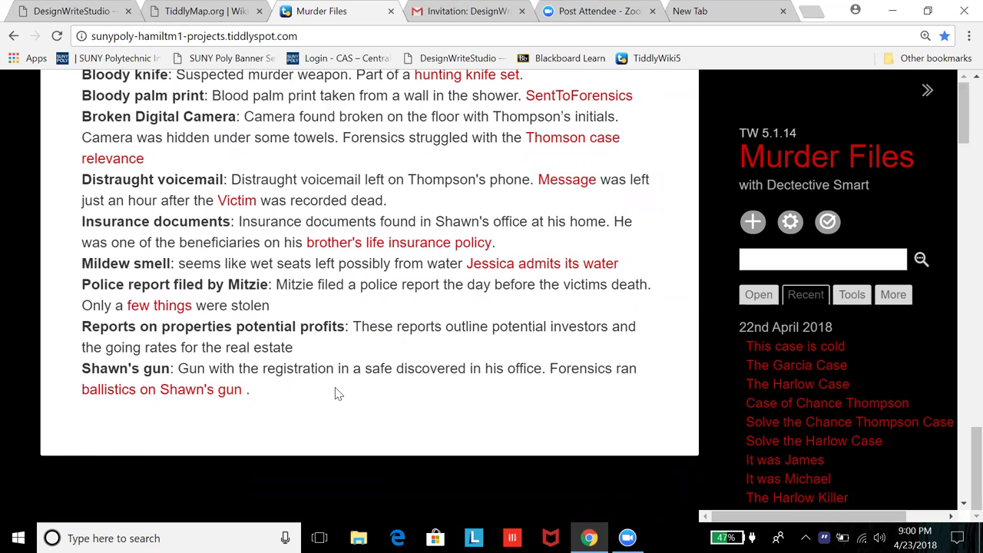
scroll(369, 265, "up", 1)
scroll(369, 292, "up", 2)
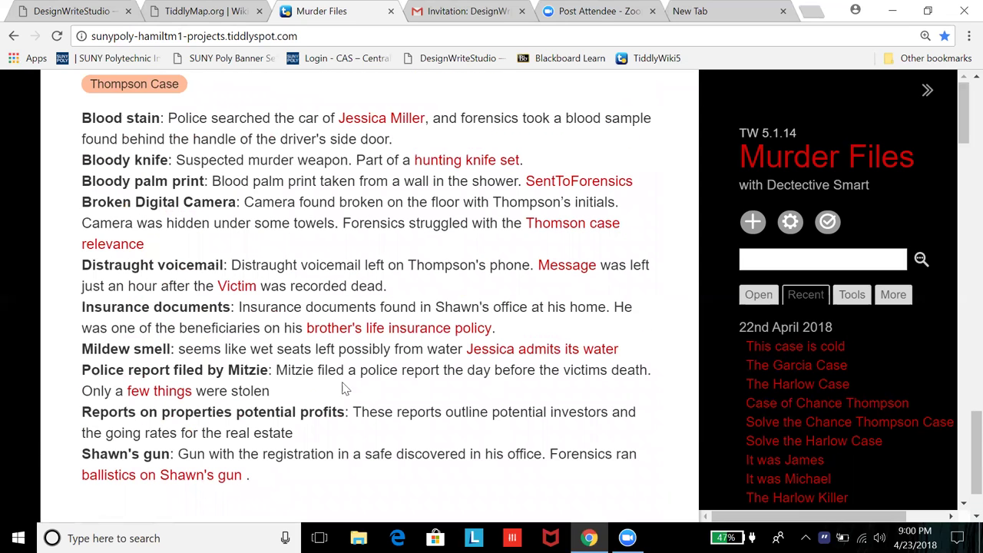
scroll(342, 376, "down", 1)
scroll(340, 373, "up", 2)
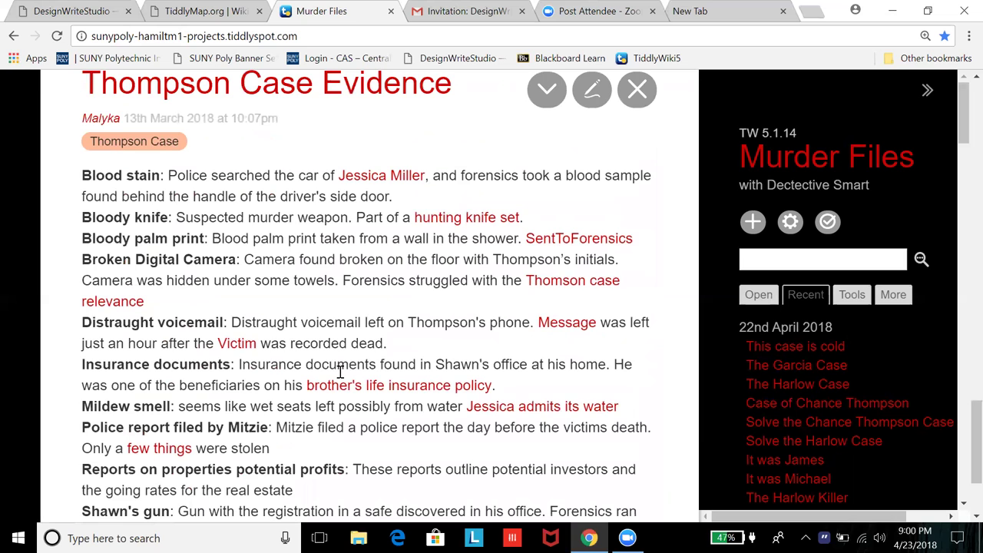
scroll(341, 371, "down", 1)
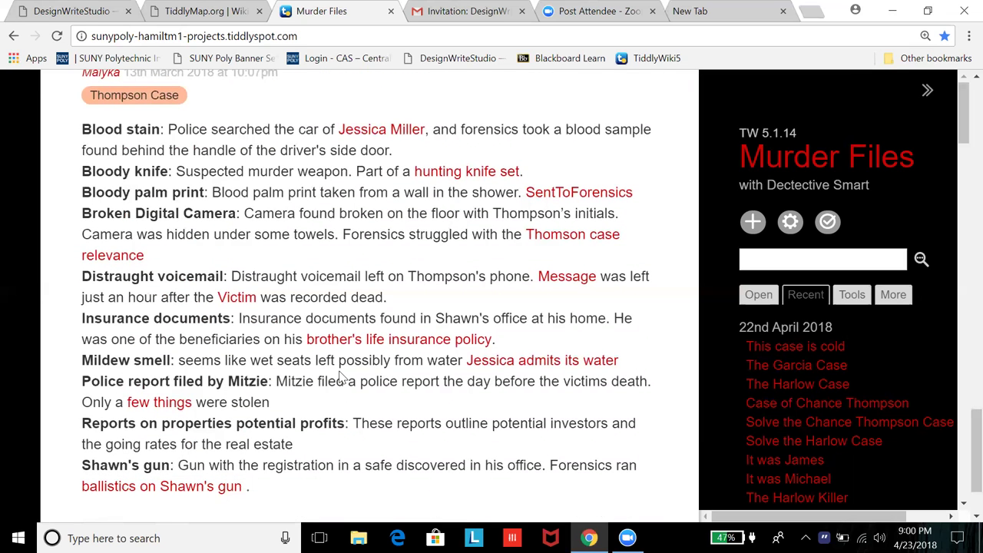
scroll(341, 377, "down", 1)
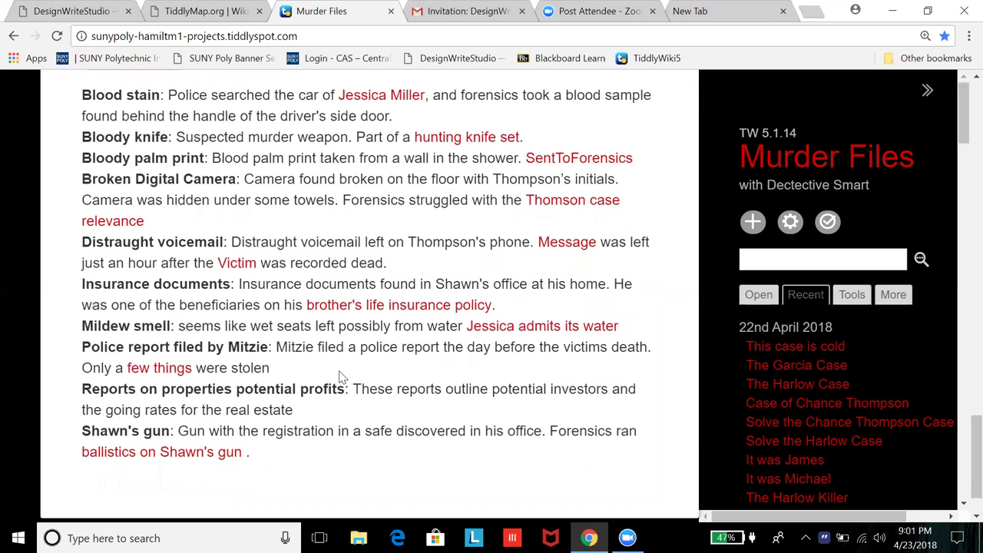
scroll(340, 372, "up", 1)
scroll(340, 372, "down", 1)
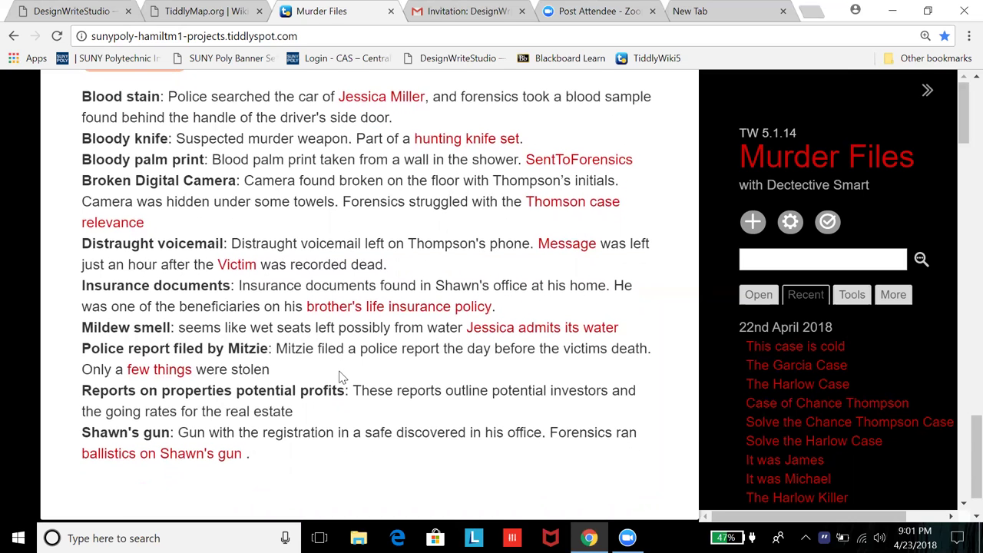
scroll(340, 373, "up", 2)
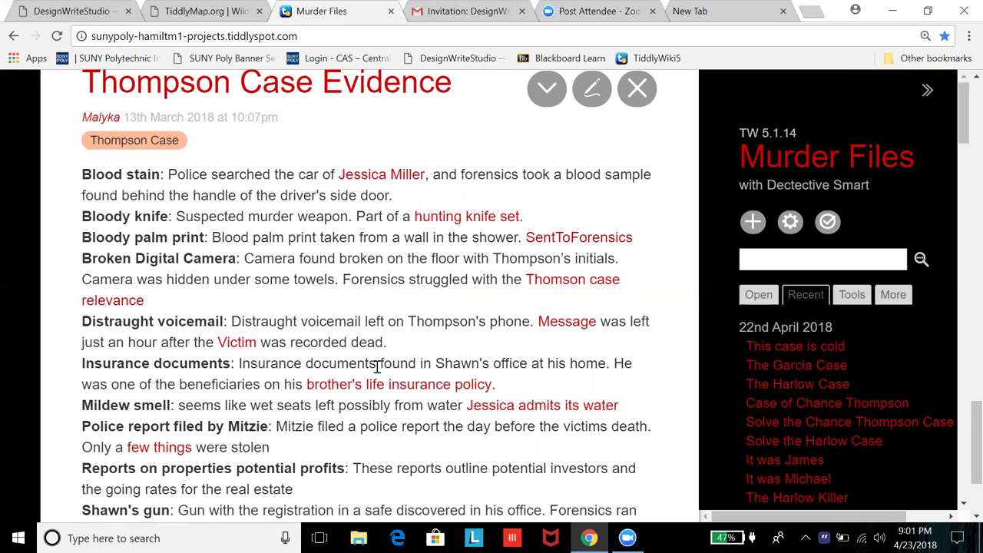
left_click_drag(377, 366, 382, 364)
scroll(391, 343, "down", 3)
scroll(395, 369, "up", 3)
scroll(399, 388, "up", 1)
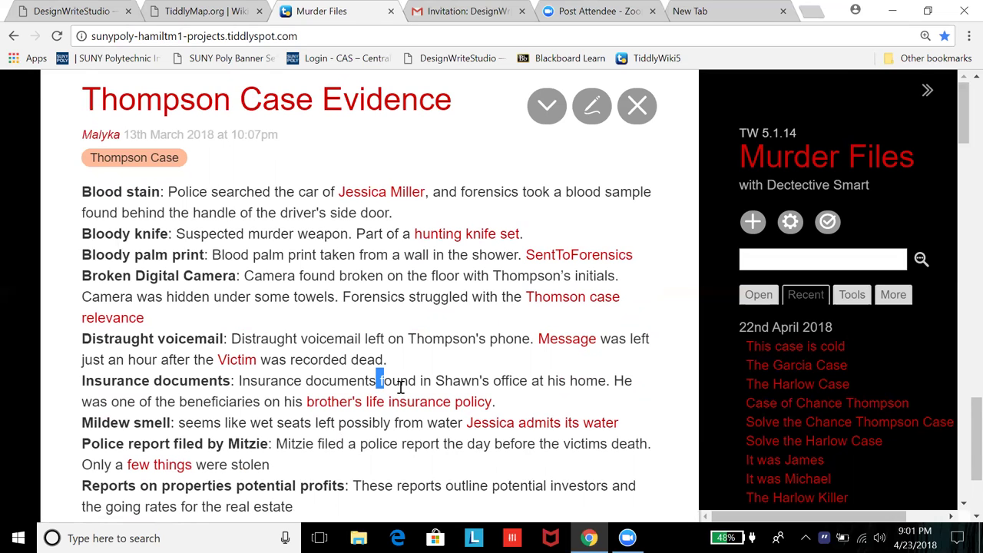
scroll(307, 377, "down", 1)
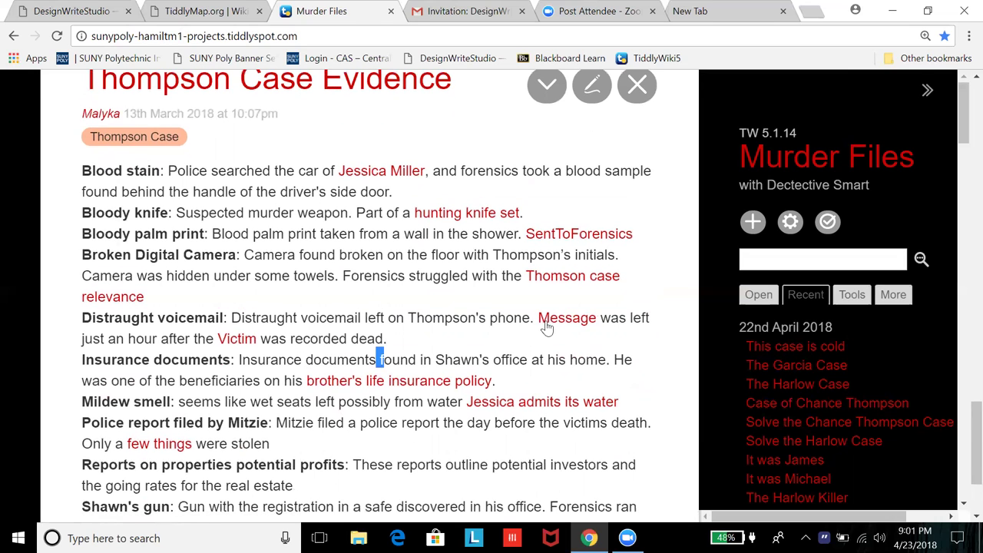
Step: Open the Message tiddler linked from the Distraught voicemail evidence and read it
left_click(558, 319)
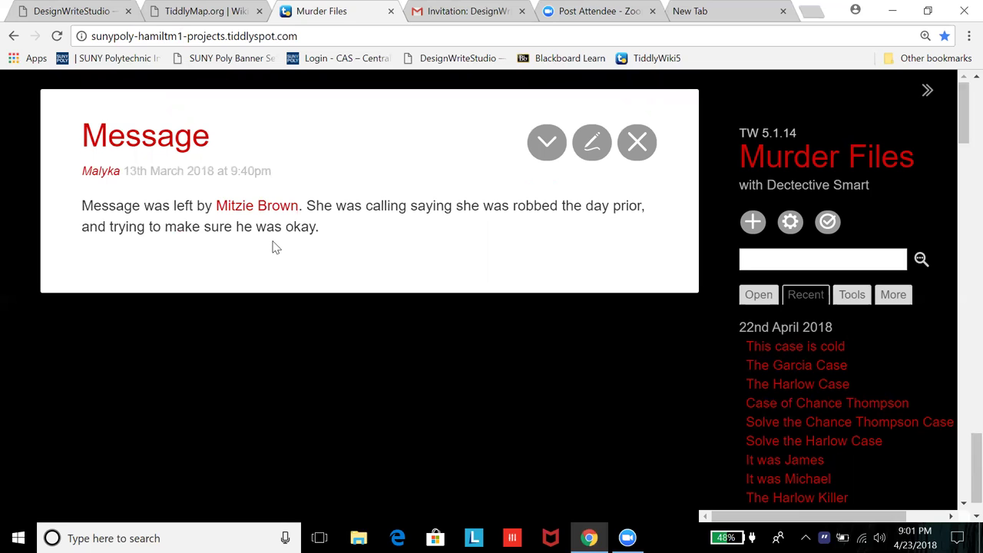
scroll(299, 253, "up", 1)
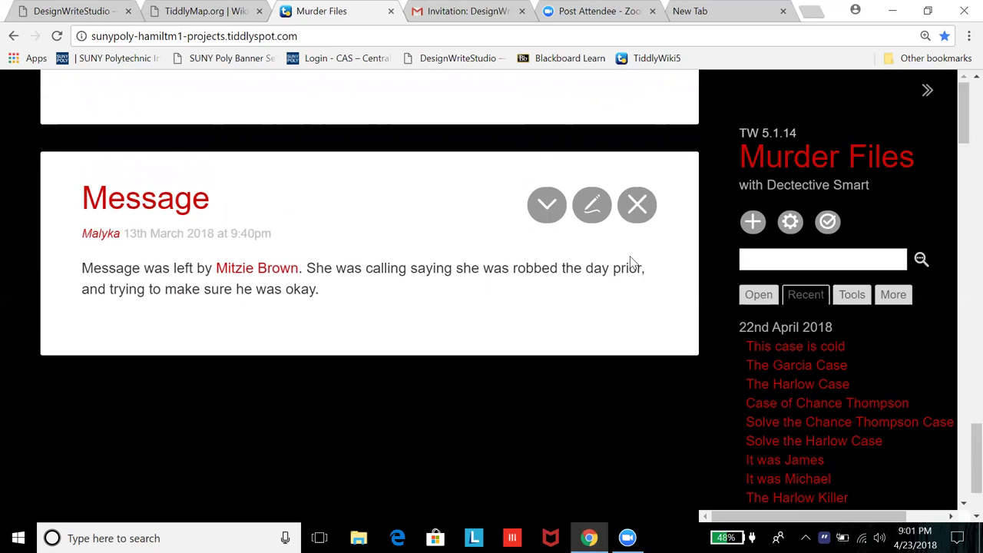
scroll(633, 231, "up", 1)
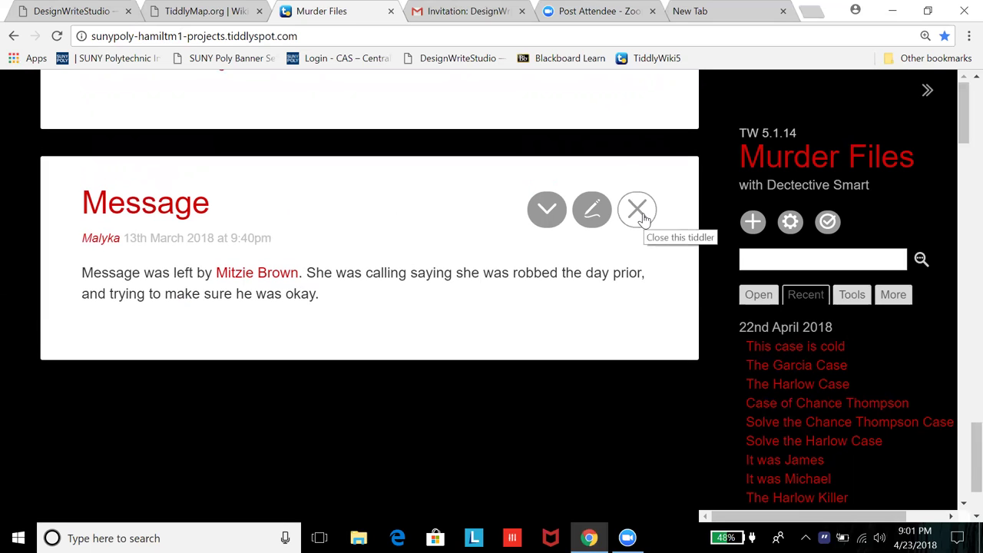
scroll(635, 394, "up", 1)
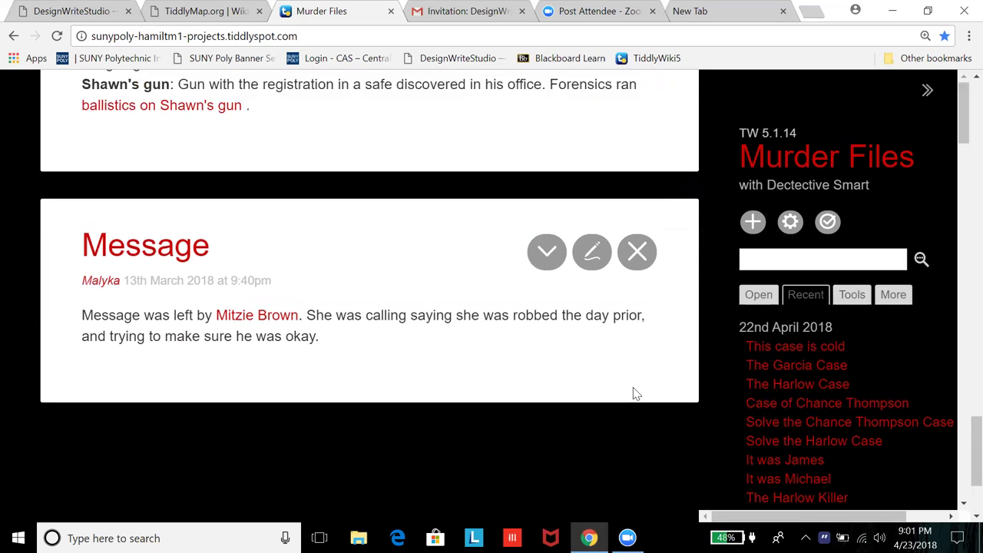
scroll(635, 394, "up", 1)
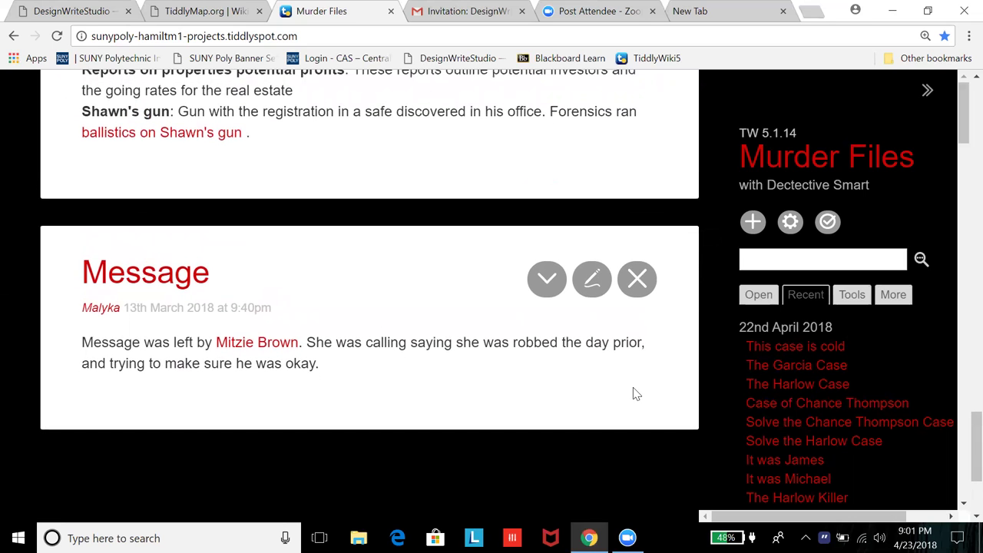
scroll(635, 394, "up", 1)
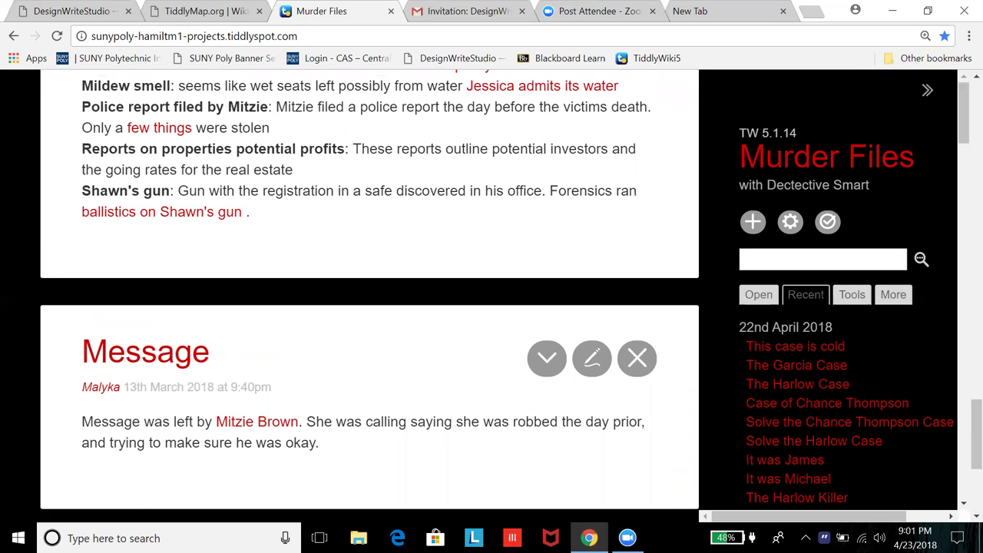
Step: Switch the storyview in the sidebar Tools tab to zoomin
left_click(852, 295)
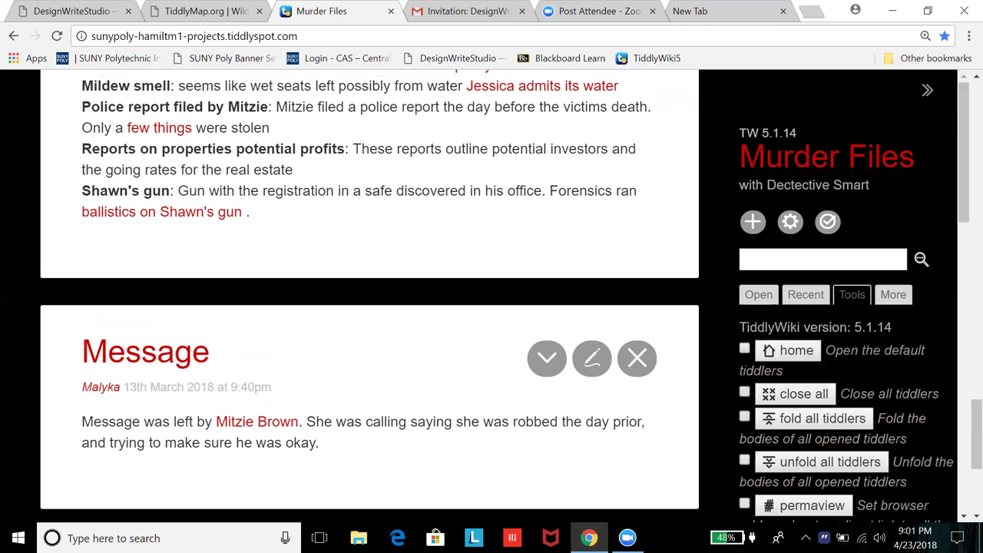
scroll(845, 307, "down", 3)
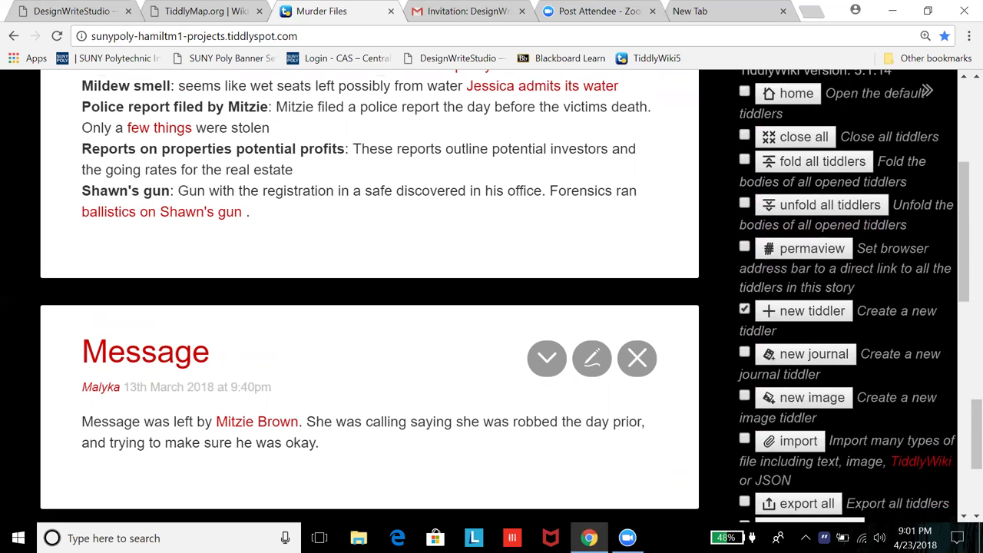
scroll(846, 308, "down", 6)
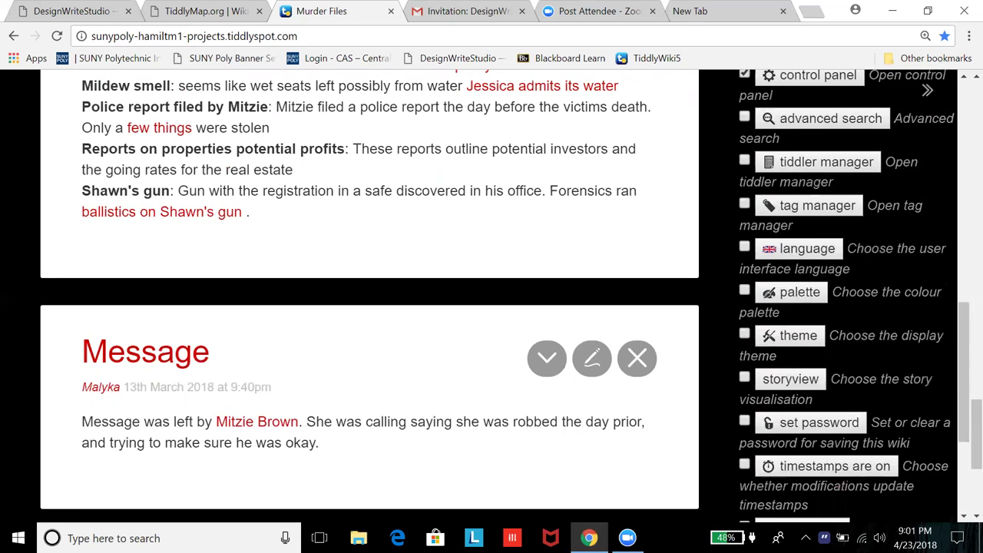
scroll(845, 308, "down", 3)
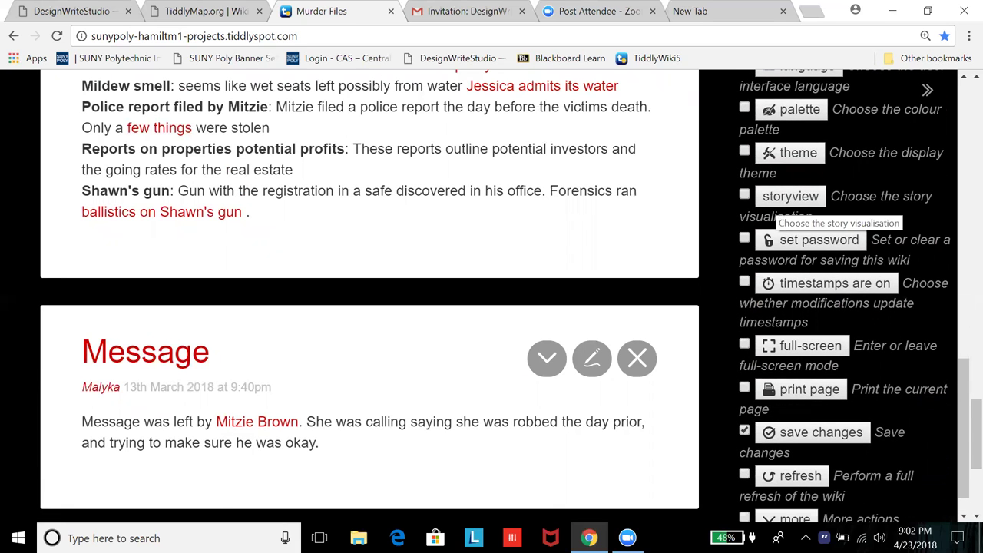
left_click(790, 198)
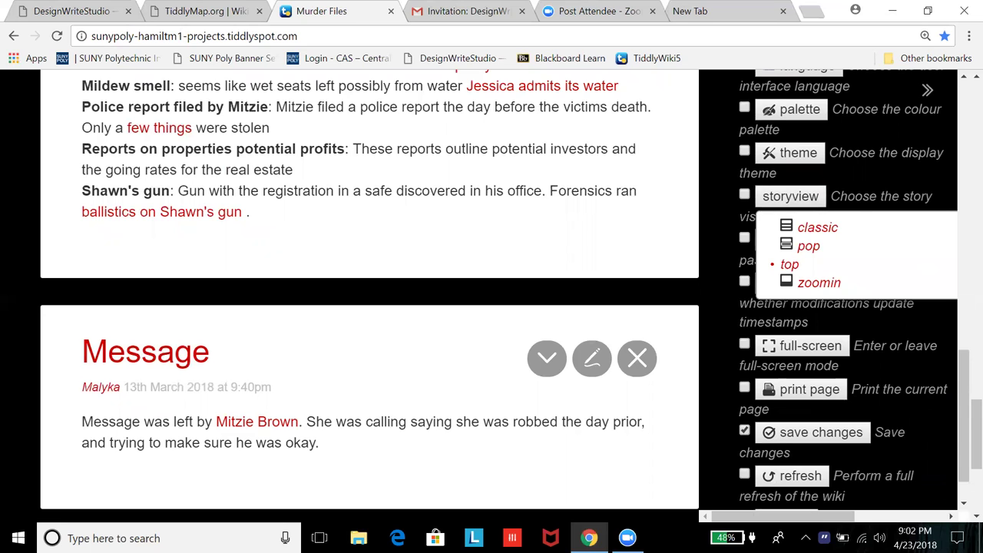
left_click(819, 283)
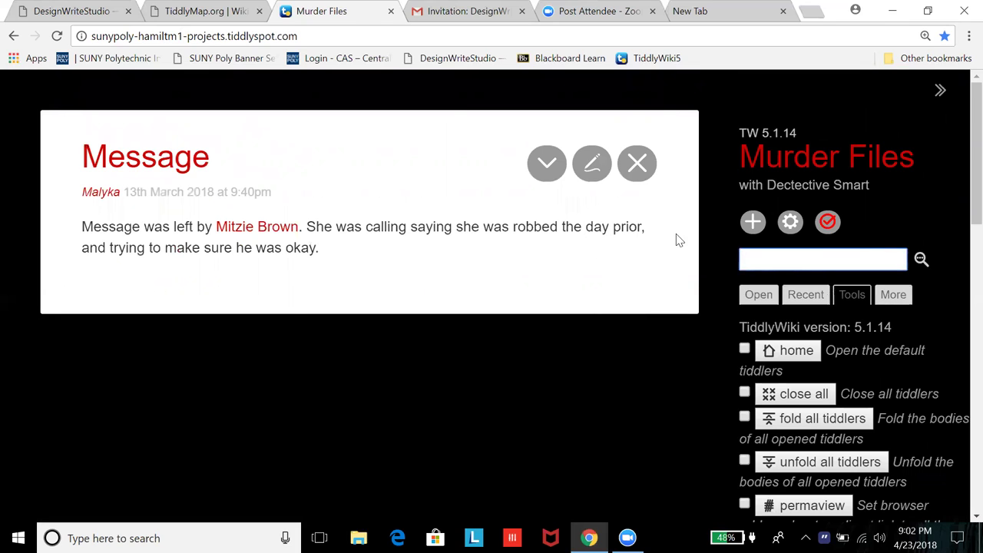
Step: Close the Message tiddler and return to compiled details via Crack the Case! and Case of Chance Thompson
left_click(768, 350)
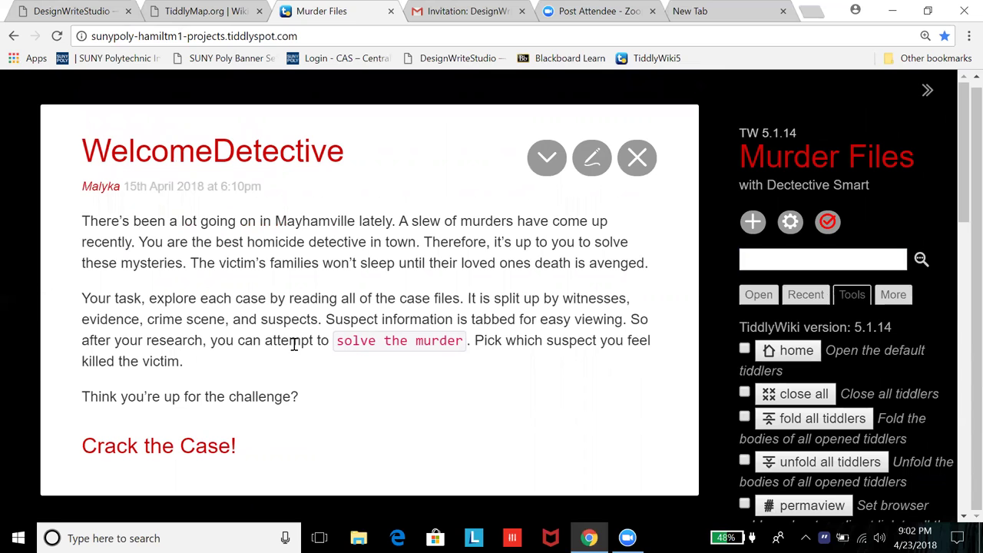
left_click(154, 447)
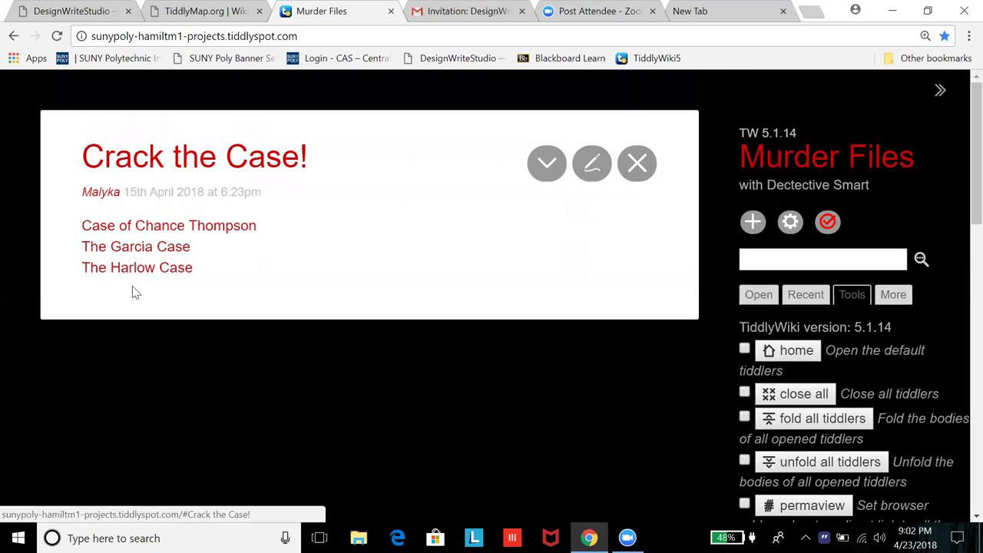
left_click(129, 230)
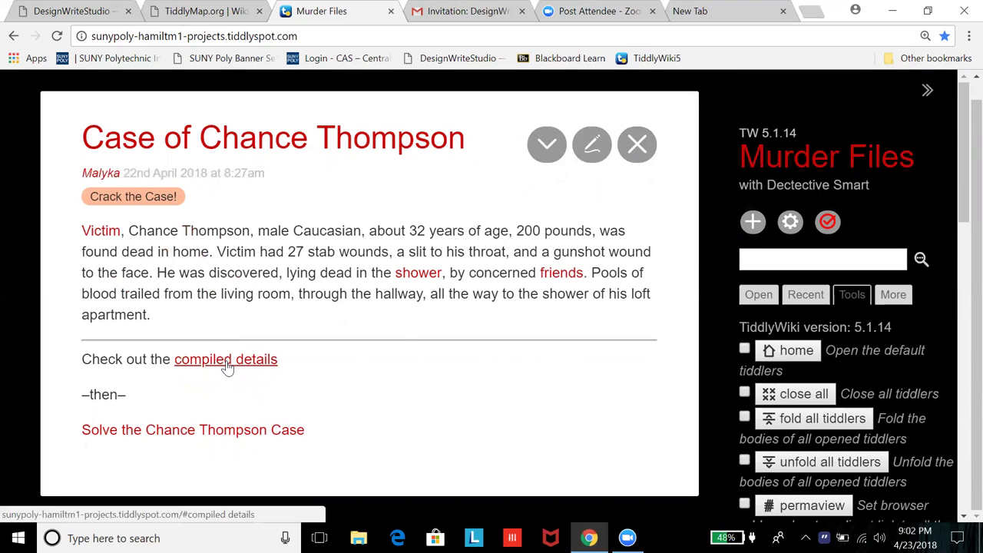
left_click(227, 362)
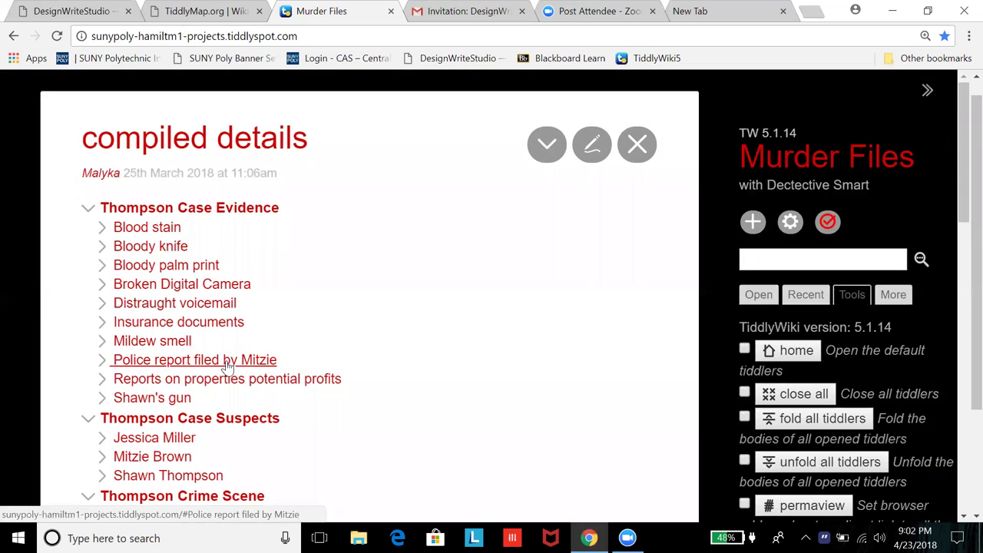
scroll(229, 365, "down", 1)
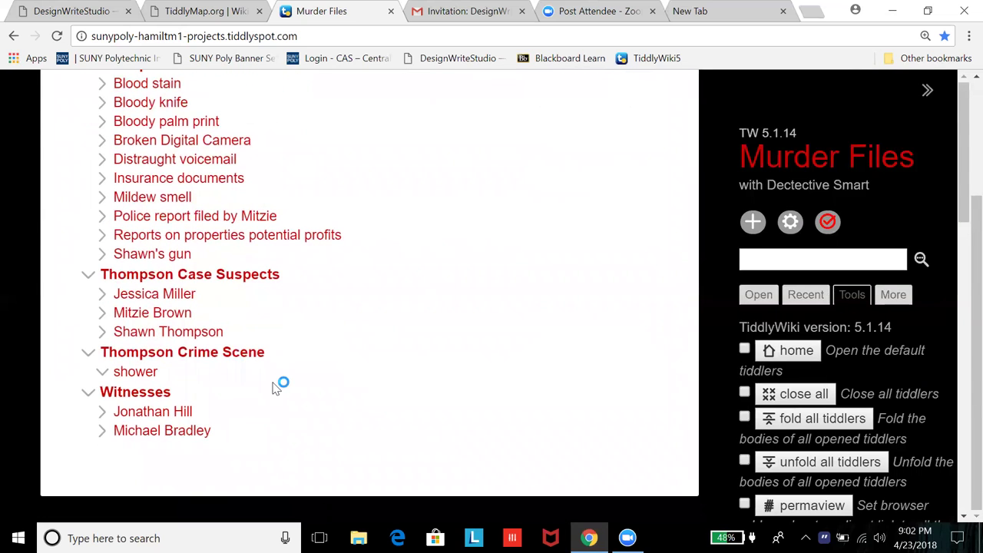
scroll(280, 379, "up", 1)
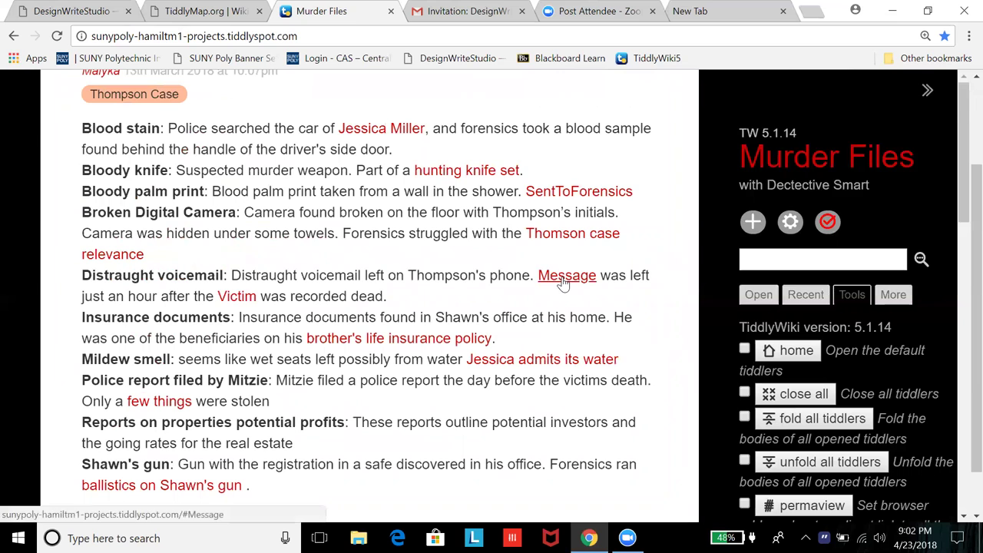
left_click(565, 276)
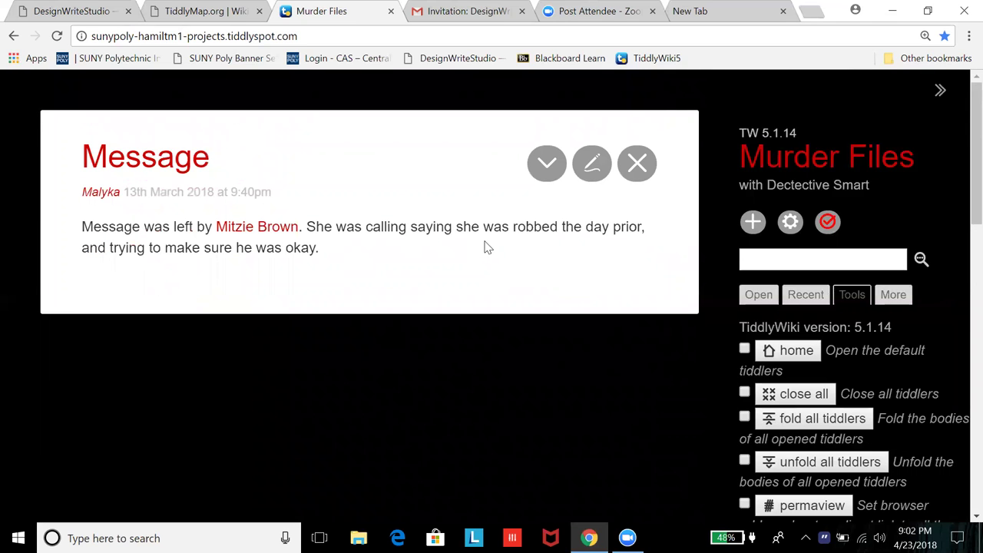
left_click(249, 228)
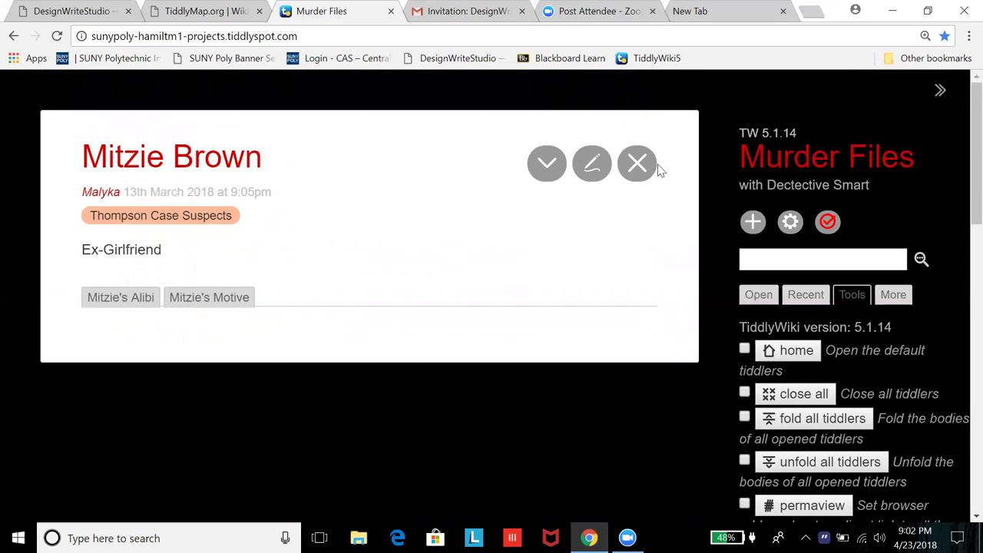
left_click(637, 162)
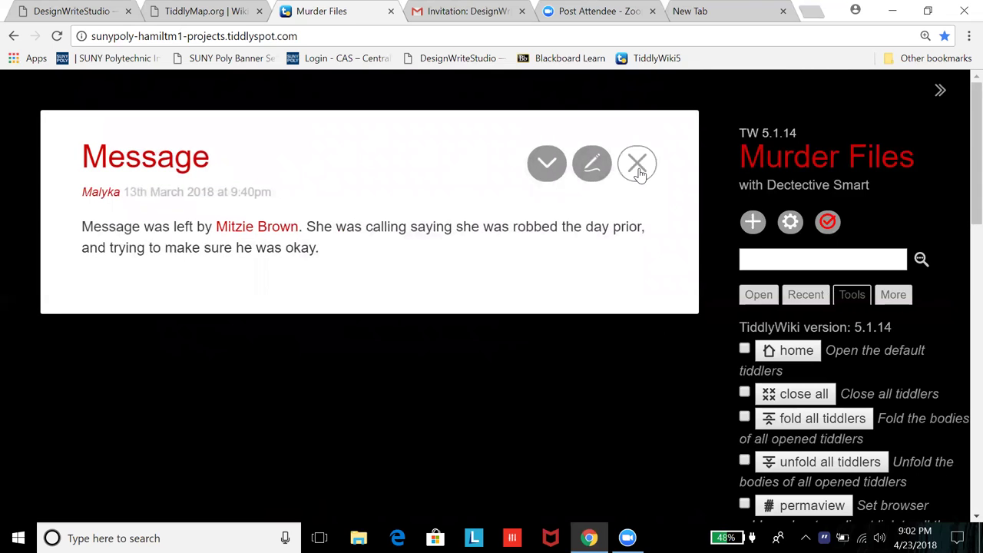
left_click(637, 166)
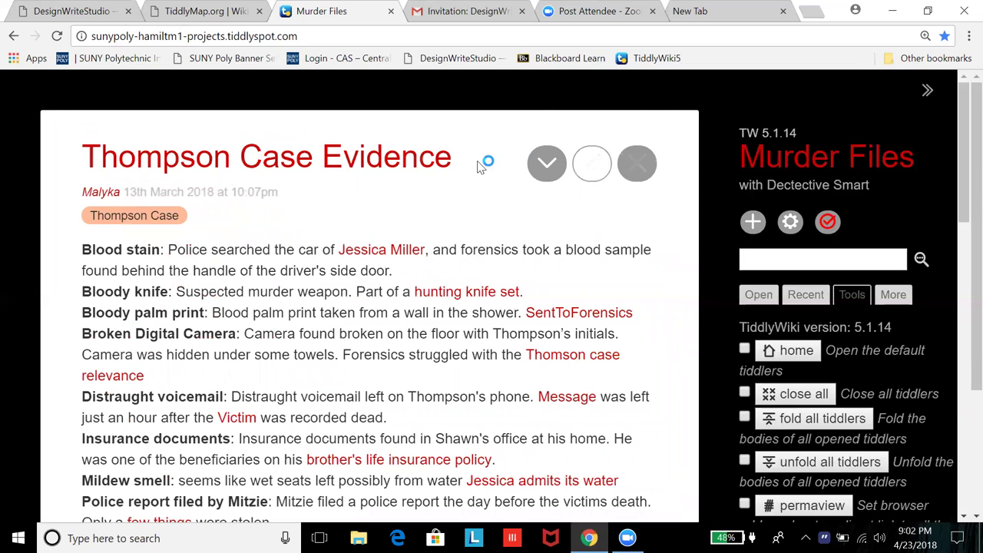
scroll(520, 394, "down", 1)
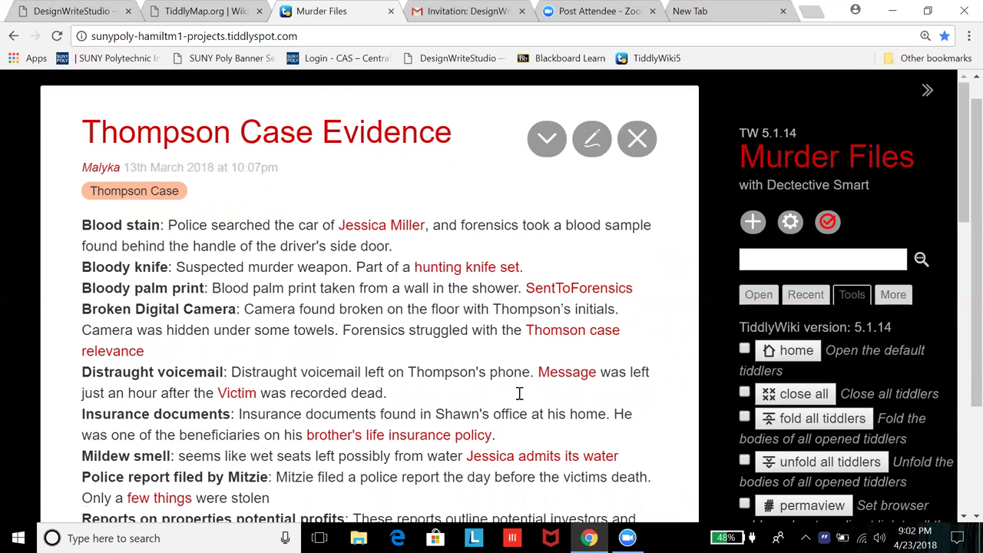
scroll(515, 391, "up", 1)
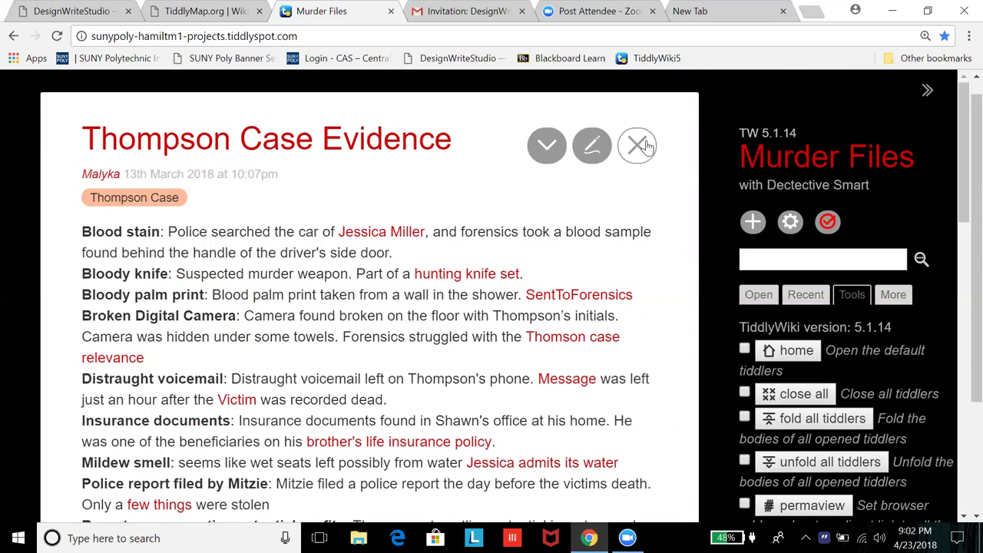
left_click(639, 145)
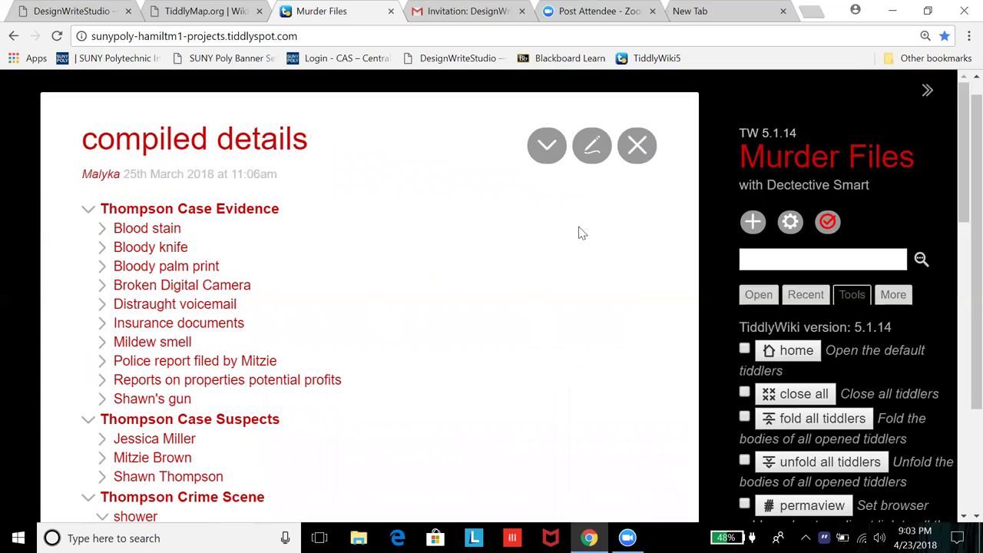
scroll(409, 321, "down", 1)
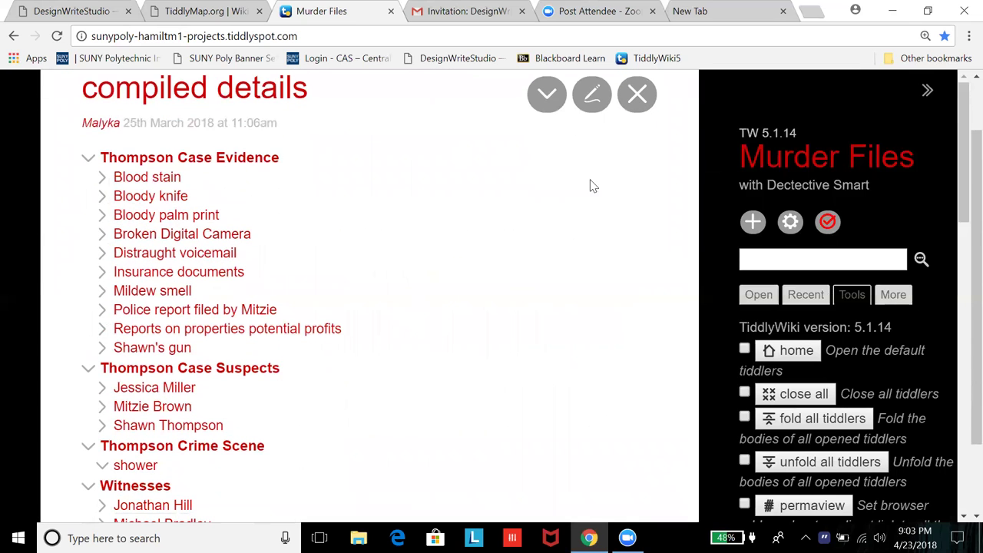
Step: Close compiled details, tick the home page control, and check then close the friends tiddler
left_click(636, 113)
left_click(637, 113)
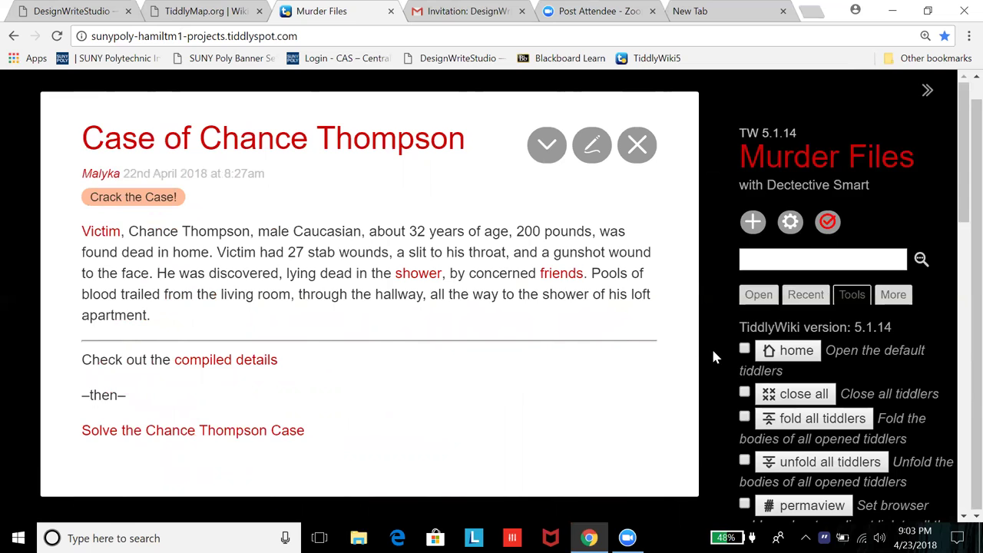
left_click(744, 348)
left_click(745, 348)
left_click(744, 348)
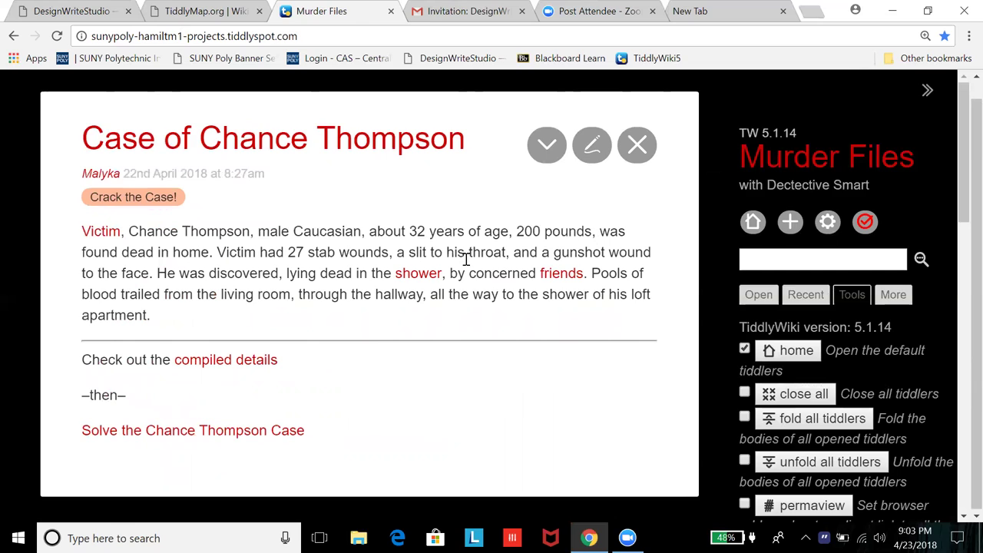
scroll(465, 263, "up", 1)
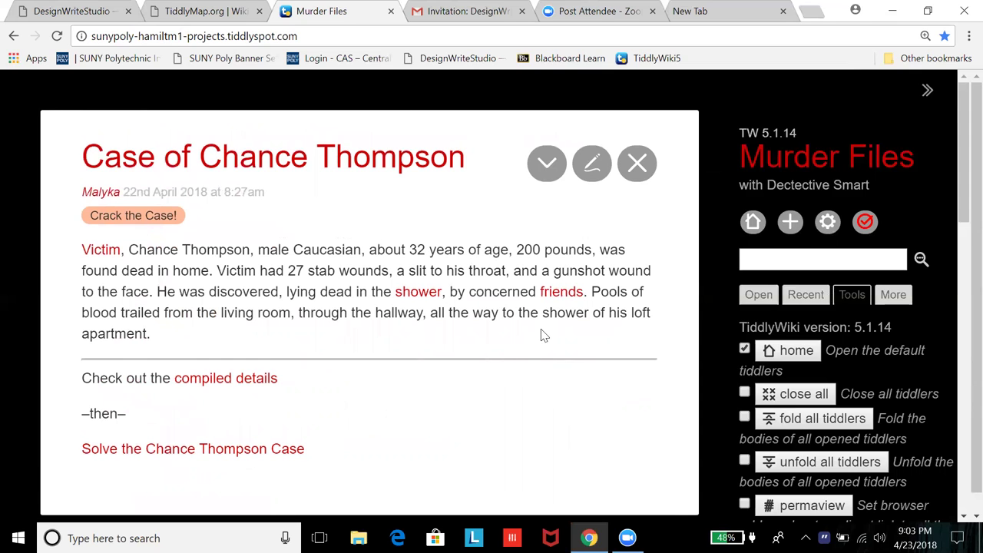
left_click(558, 292)
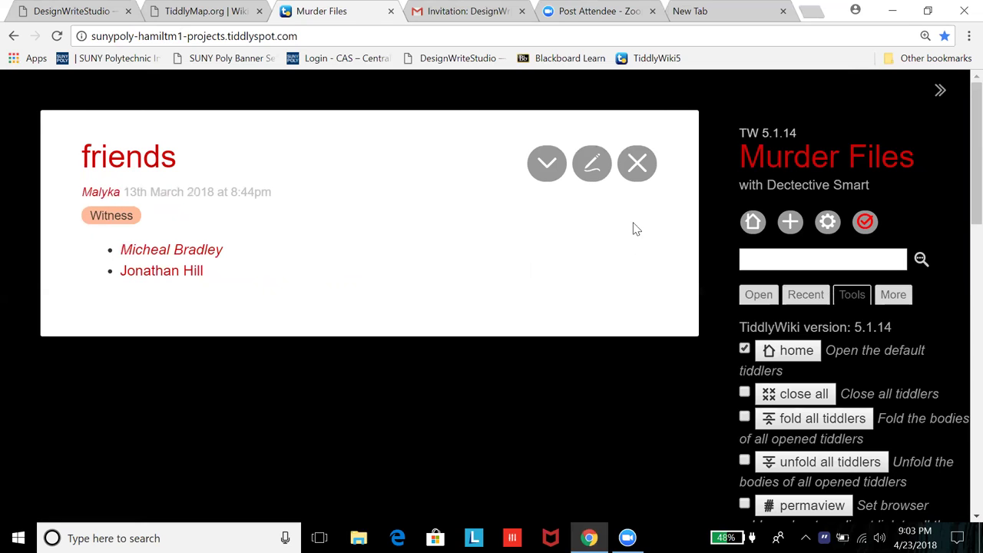
left_click(632, 165)
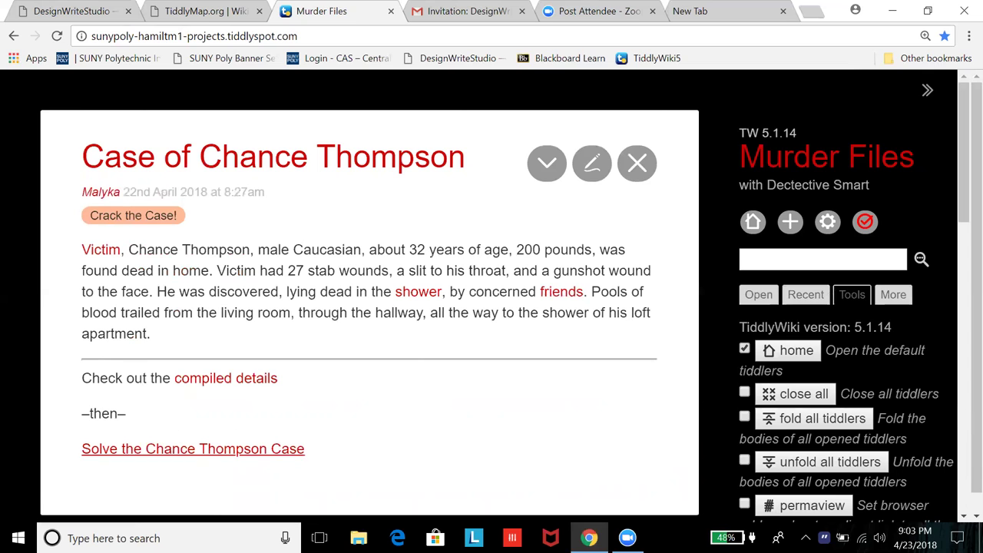
Step: Open Solve the Chance Thompson Case and view the killer options Jessica, Mitzie and Shawn
left_click(193, 450)
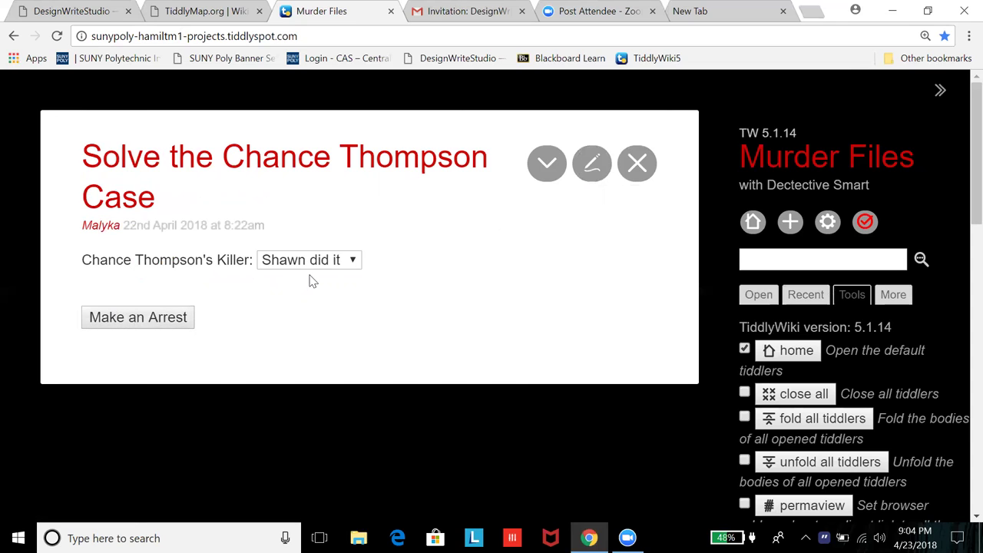
left_click(355, 262)
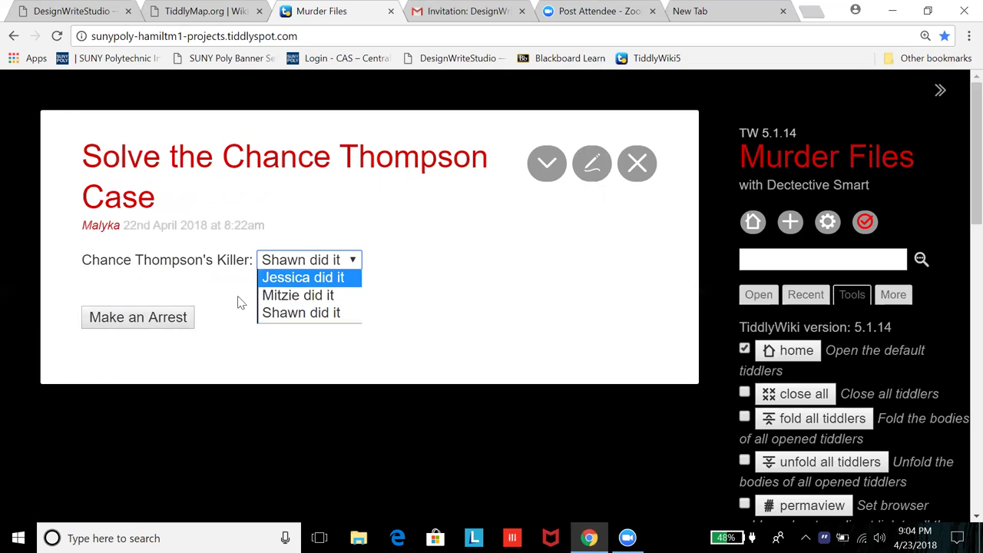
Step: Edit the solve tiddler and delete the apostrophe from Thompson's in the select line
left_click(592, 177)
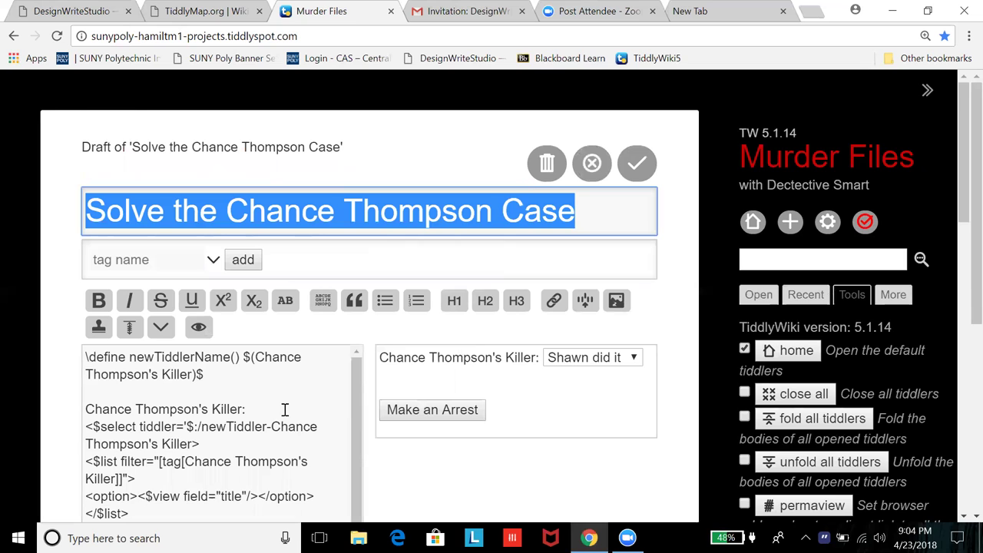
scroll(291, 393, "down", 3)
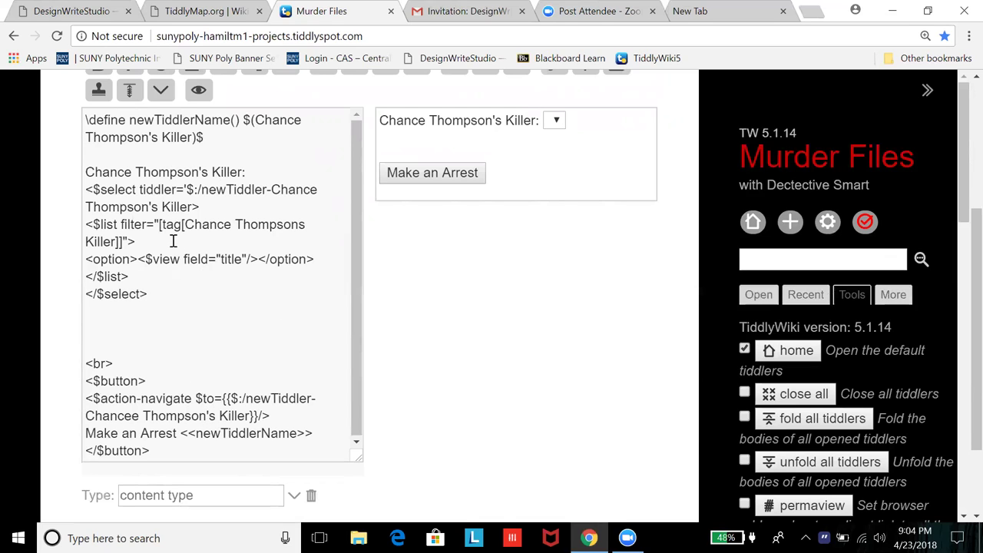
double_click(233, 261)
left_click(149, 207)
key("BackSpace")
Step: Select the $:/newTiddler-Chance Thompsons Killer name in the select line
left_click_drag(189, 207, 275, 189)
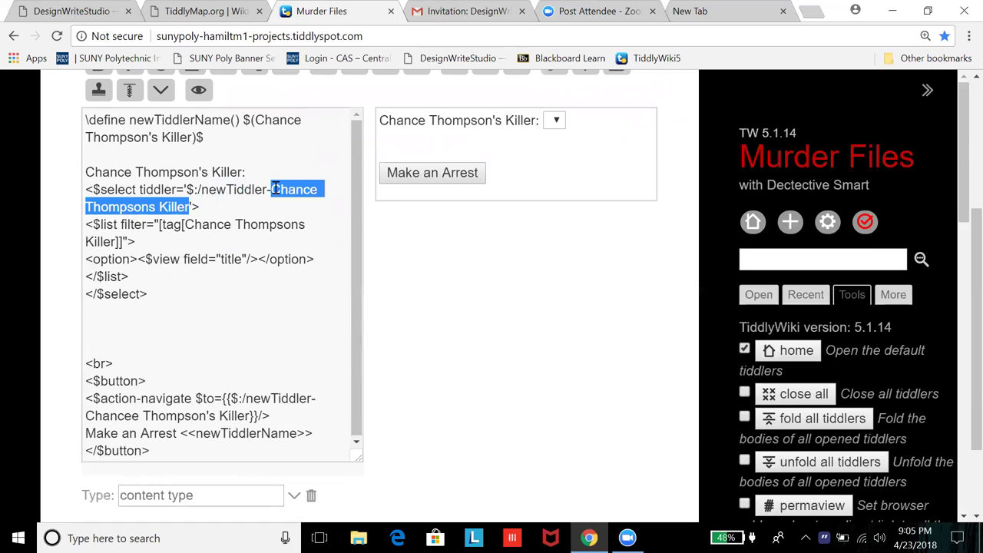
mouse_move(275, 189)
left_mouse_down()
mouse_move(83, 189)
mouse_move(275, 192)
left_mouse_up()
left_click(274, 192)
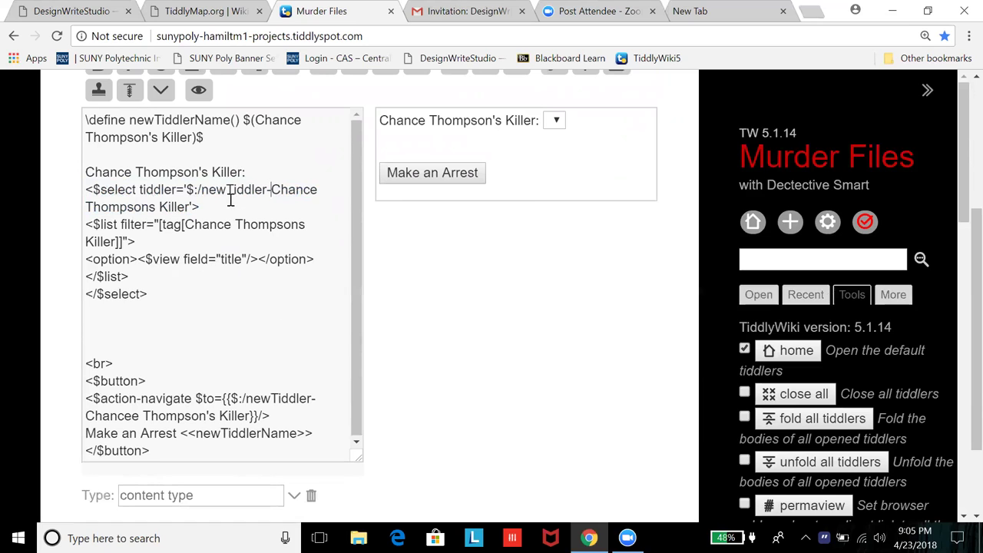
left_click(206, 189, "shift")
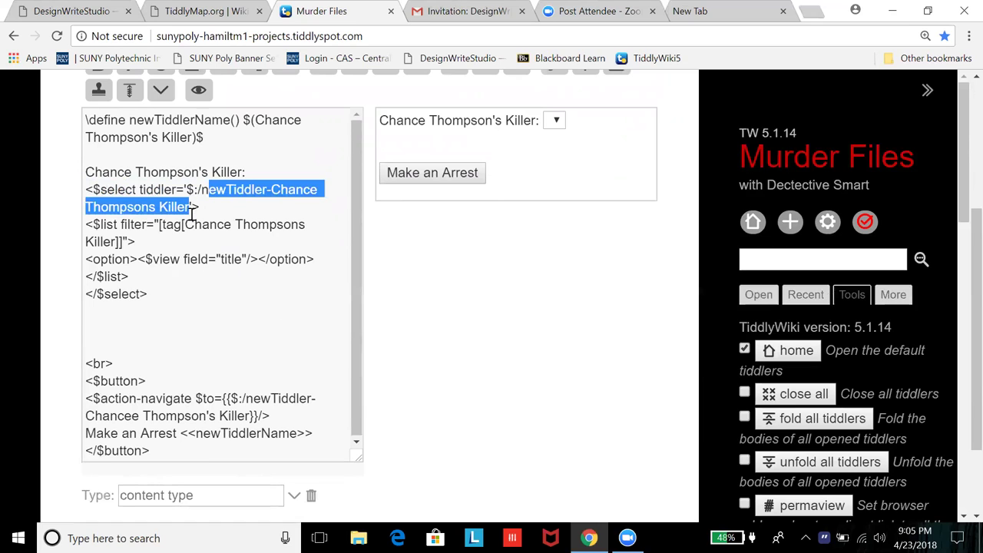
left_click(191, 206)
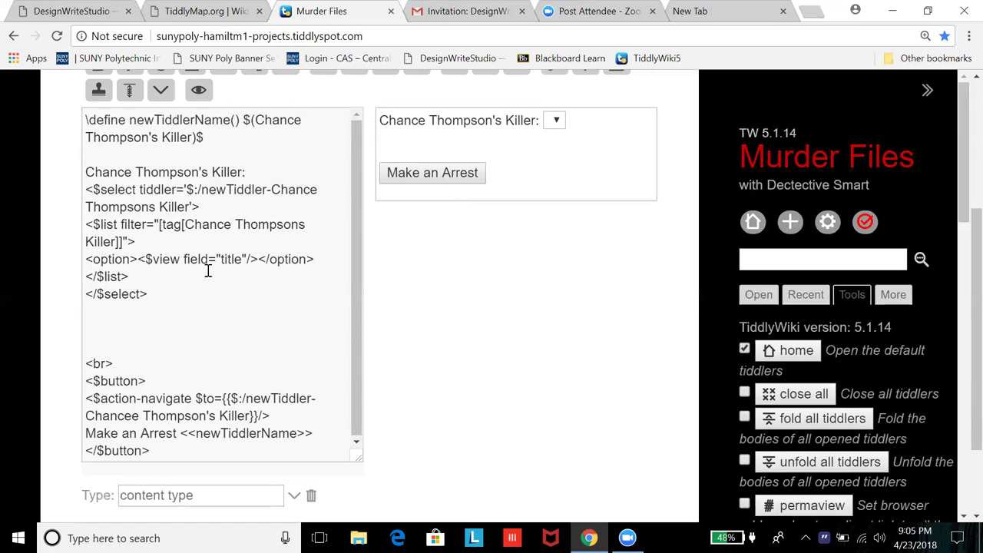
left_click_drag(192, 206, 187, 185)
key("ctrl+c")
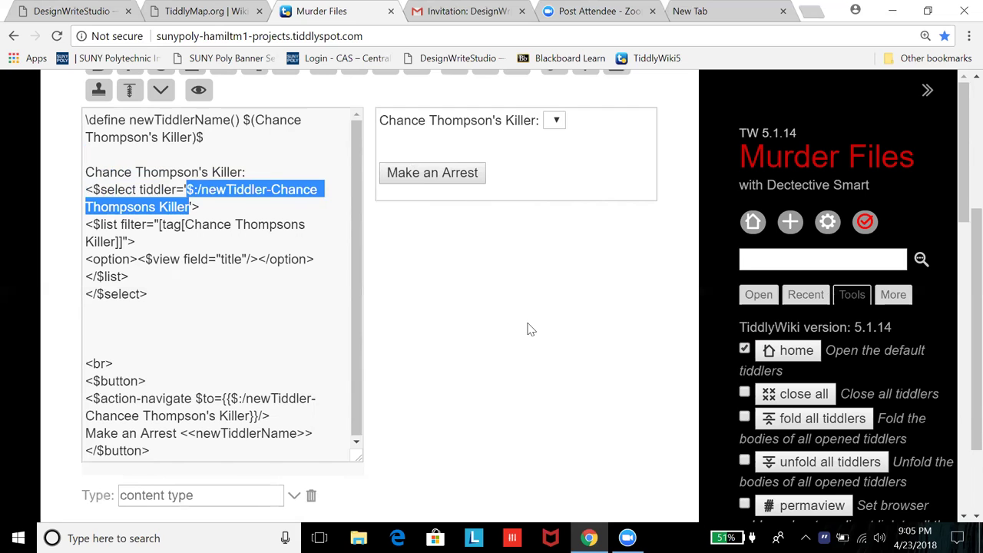
Step: Delete the apostrophe from Thompson's on the action-navigate line and type a closing brace
scroll(528, 329, "down", 2)
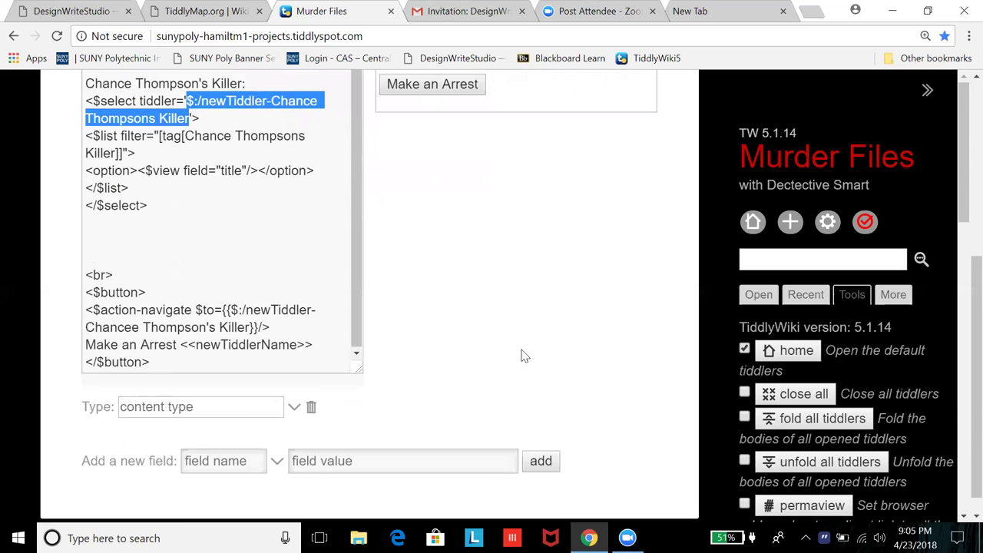
scroll(513, 338, "up", 3)
scroll(224, 292, "down", 3)
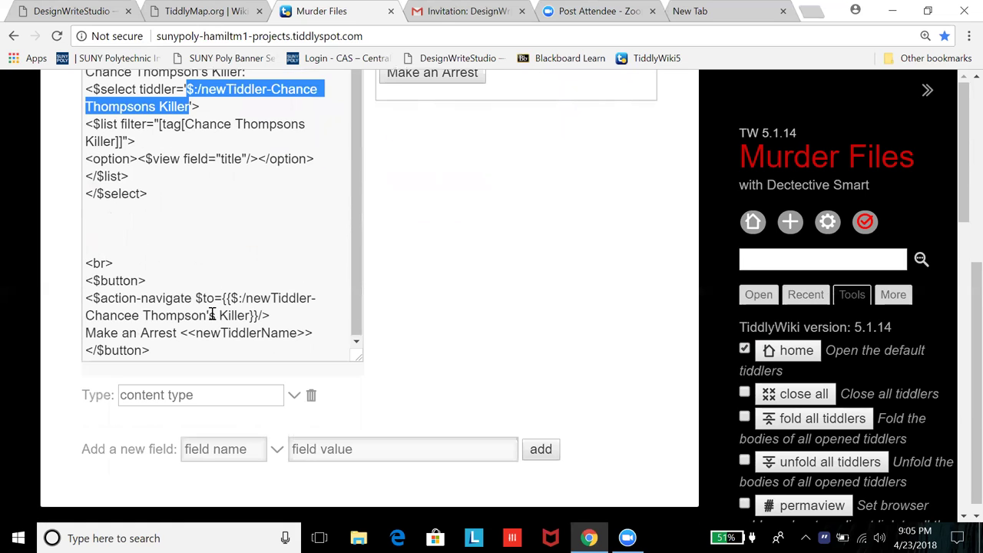
left_click(207, 314)
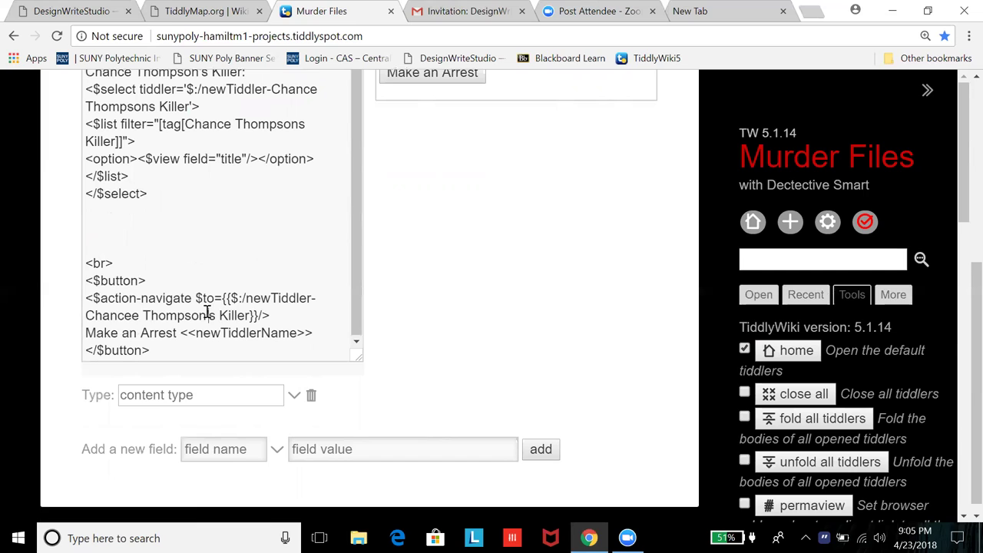
key("Delete")
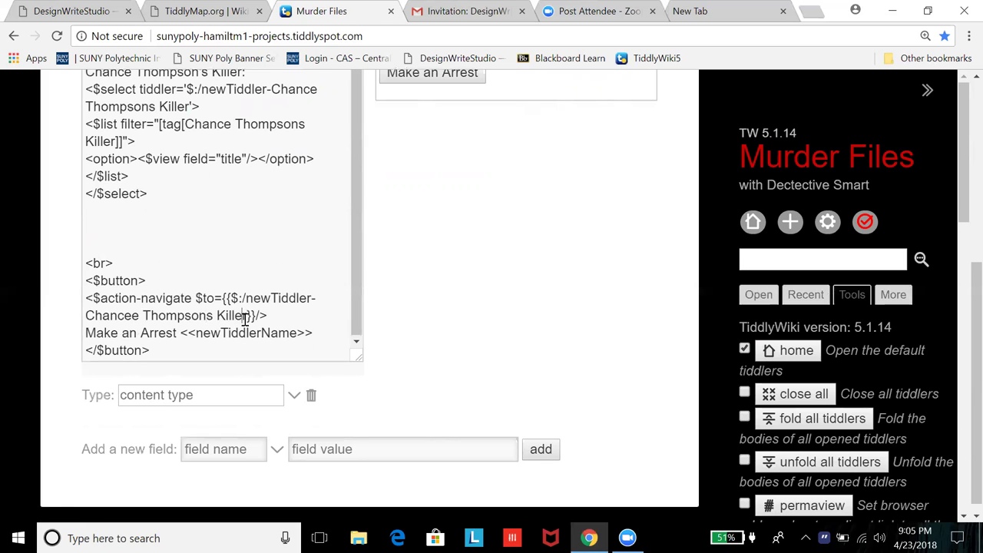
type("}")
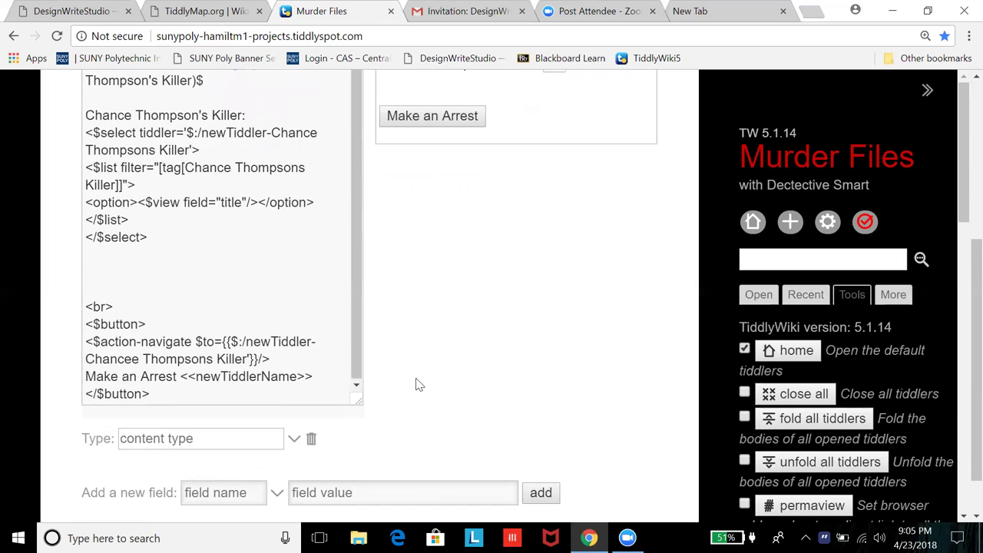
Step: Change Chancee to Chance so the navigate target reads $:/newTiddler-Chance Thompsons Killer
scroll(419, 384, "up", 2)
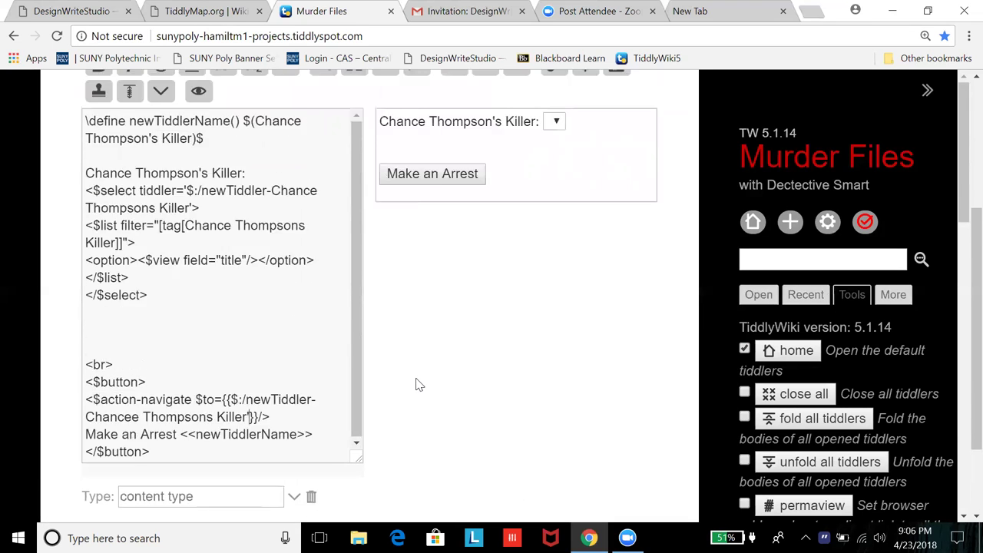
scroll(418, 384, "down", 1)
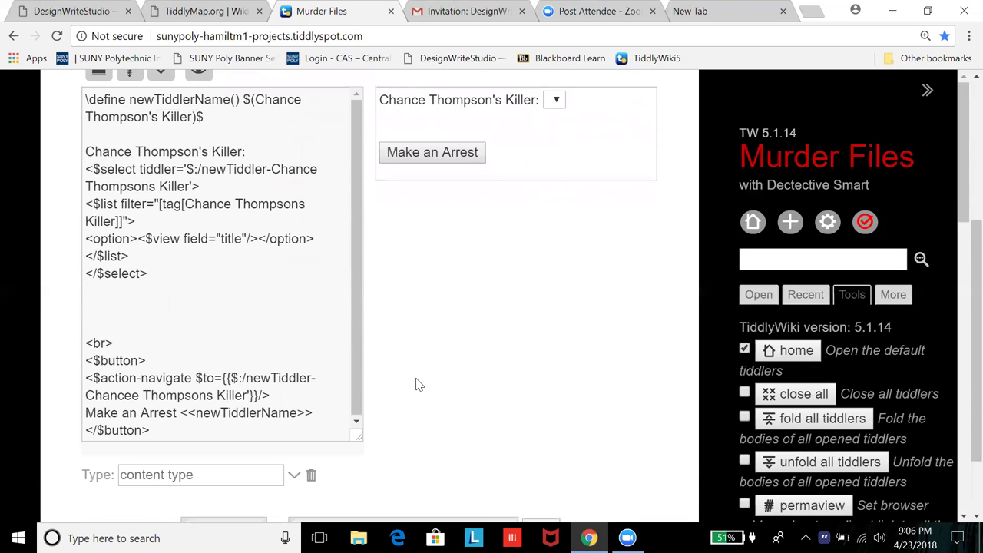
left_click(134, 400)
key("BackSpace")
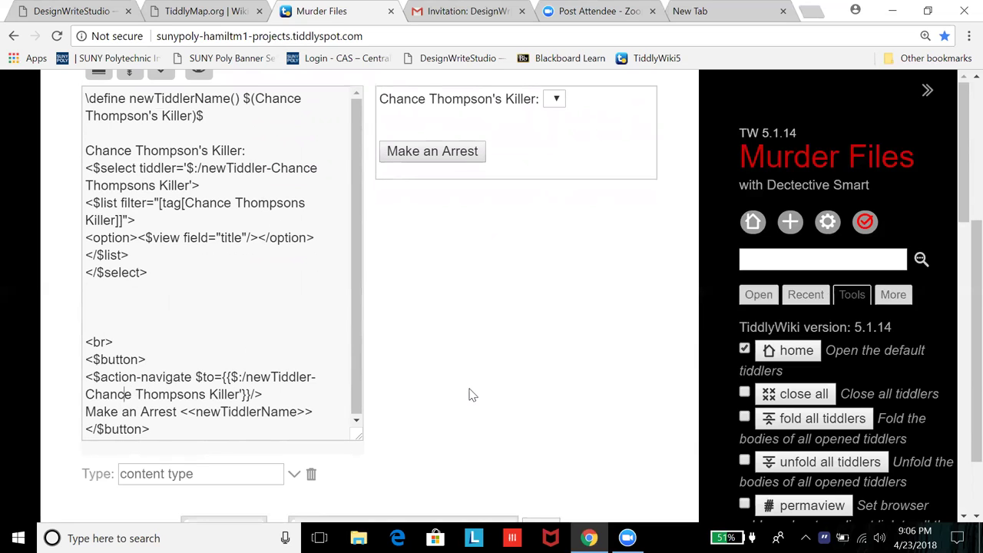
Step: Check the killer dropdown in the preview, which still lists no suspects
scroll(473, 395, "down", 2)
scroll(473, 395, "up", 2)
scroll(469, 395, "up", 1)
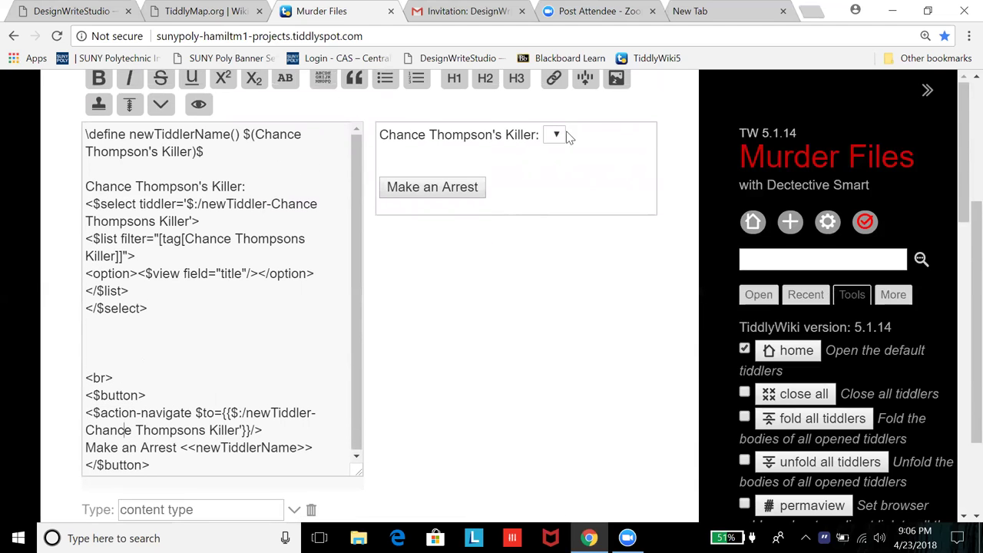
left_click(563, 138)
scroll(517, 359, "down", 1)
scroll(518, 359, "down", 2)
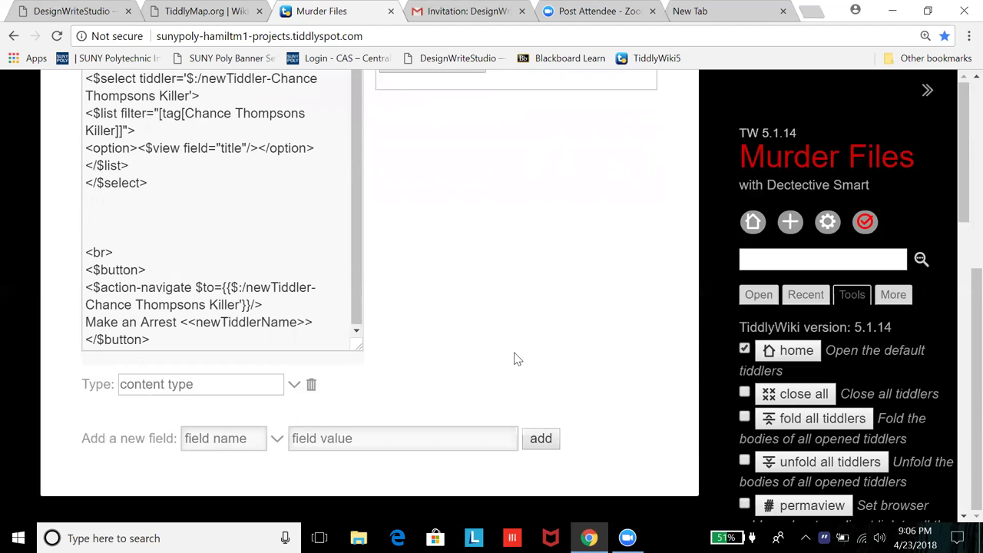
scroll(518, 359, "up", 1)
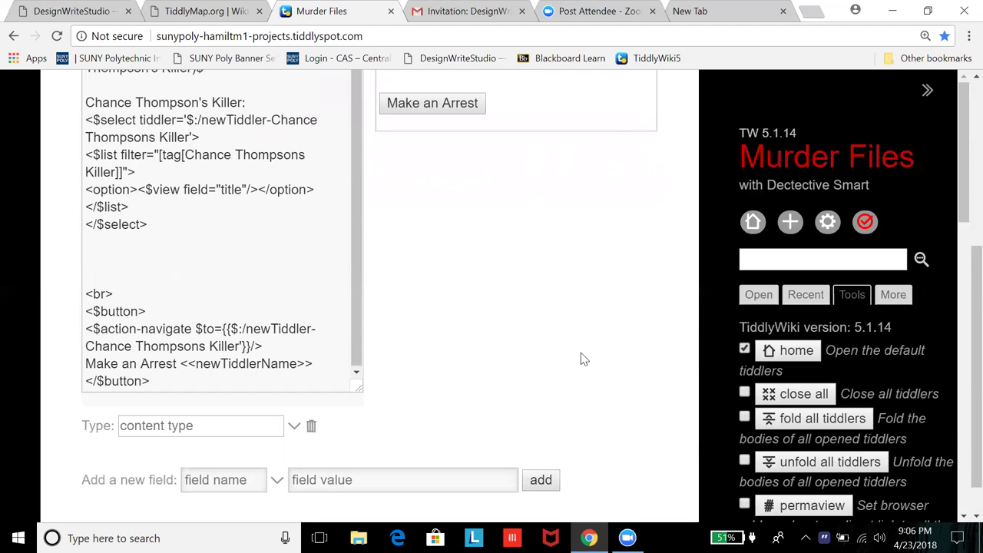
scroll(547, 332, "up", 3)
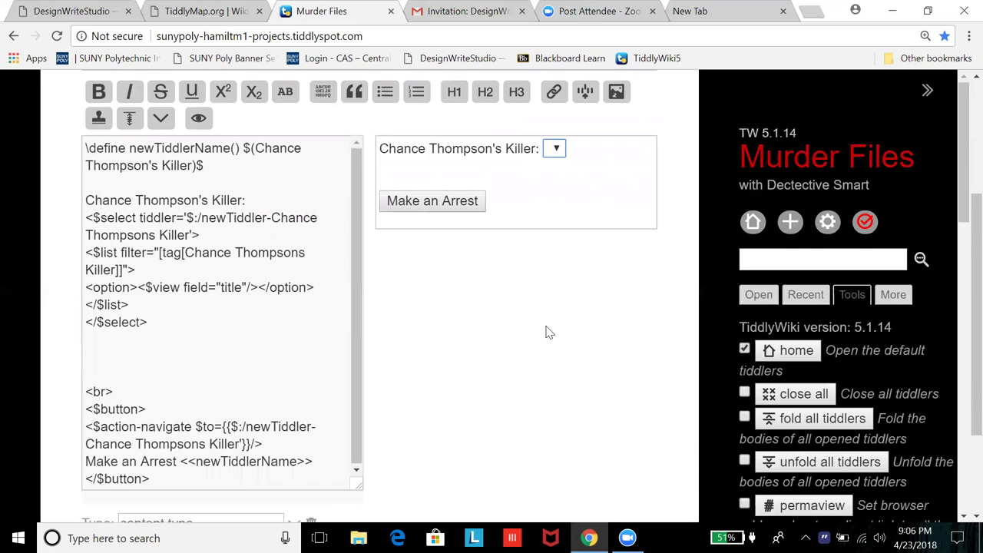
scroll(549, 332, "up", 1)
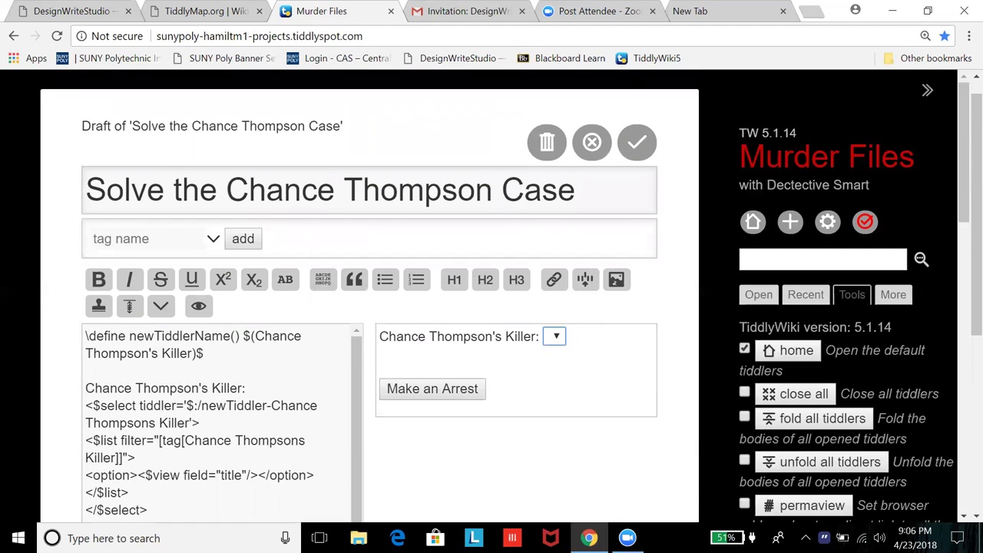
left_click(822, 259)
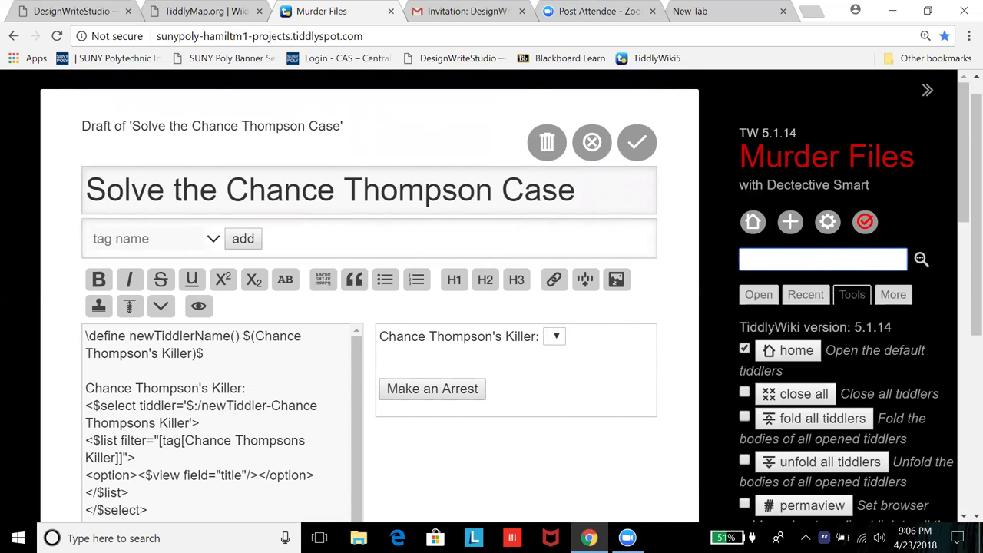
type("Chan")
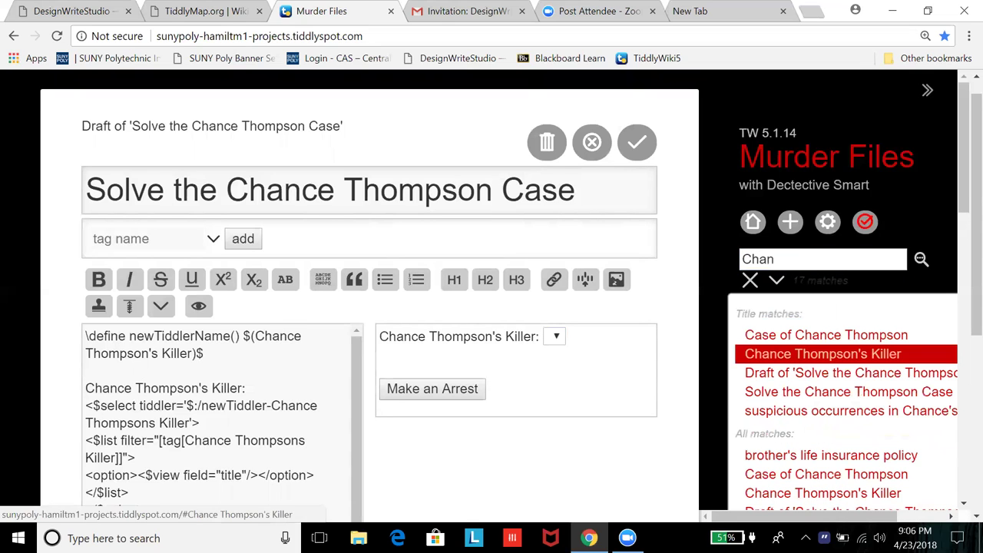
left_click(829, 353)
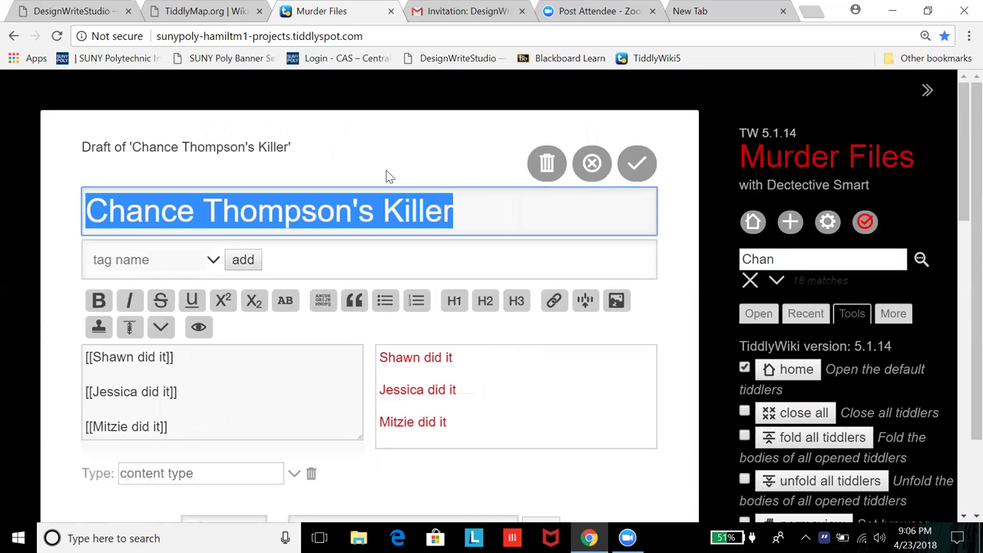
Step: Discard the stray rename draft of the killer tiddler
key("ctrl+v")
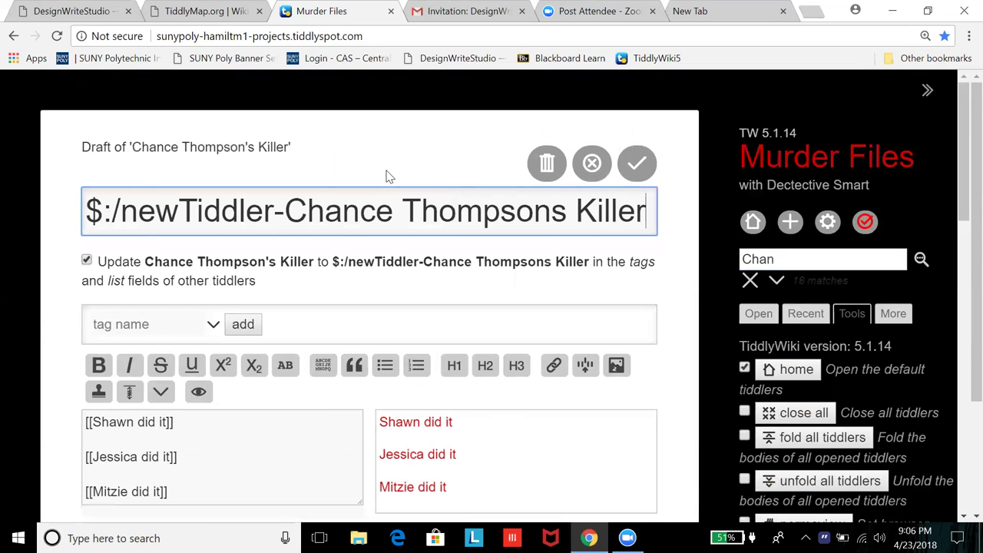
left_click(592, 164)
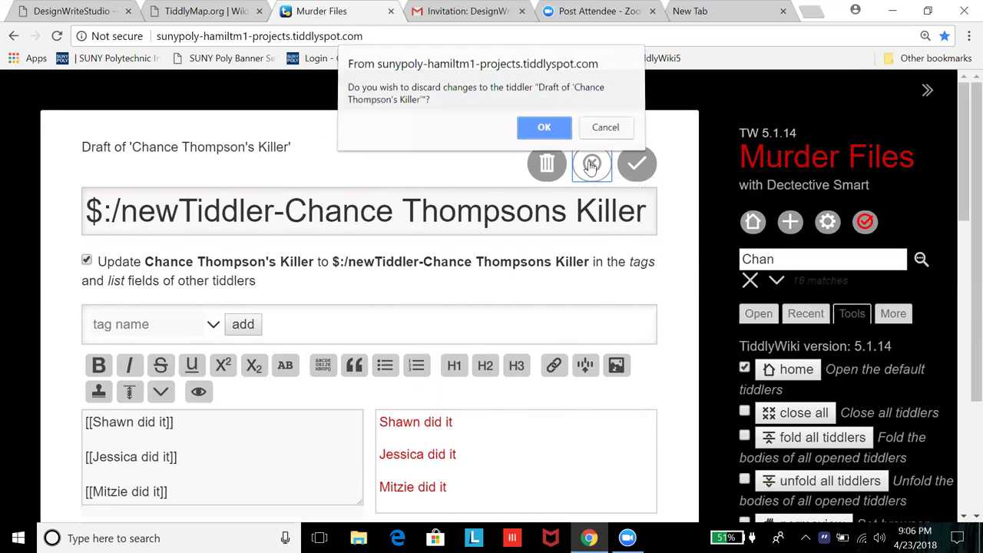
left_click(535, 133)
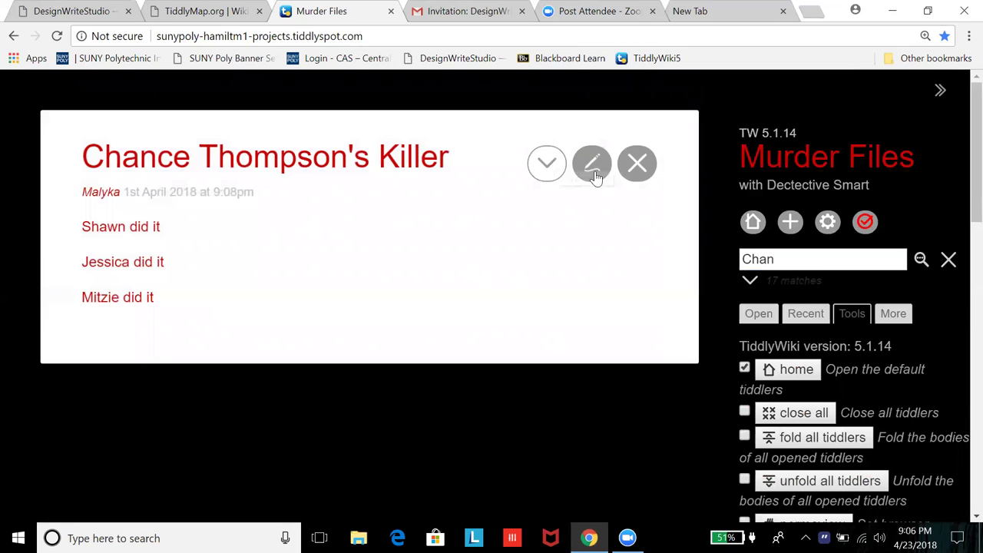
Step: Delete the apostrophe to retitle it Chance Thompsons Killer, then save and close it
left_click(593, 164)
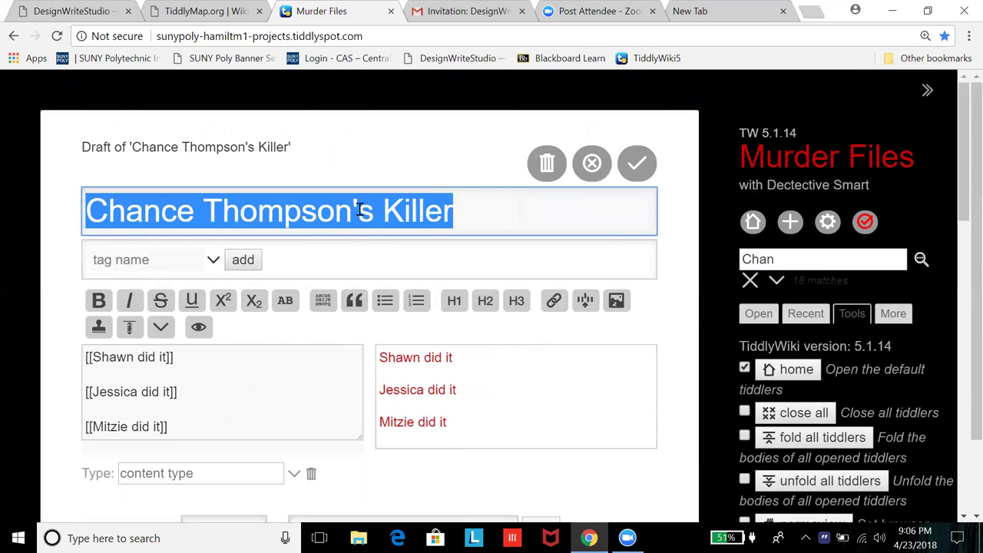
left_click(358, 209)
key("BackSpace")
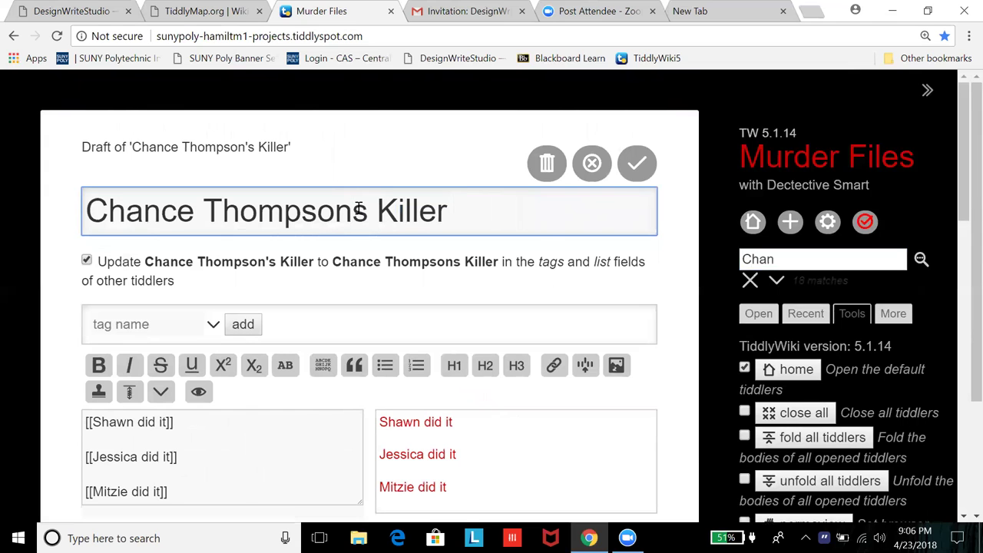
left_click(637, 169)
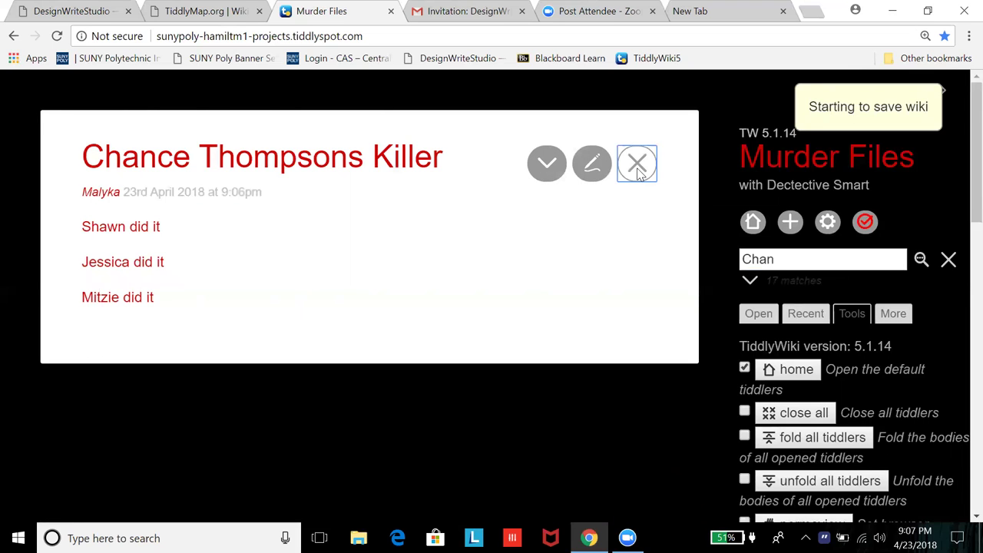
left_click(637, 166)
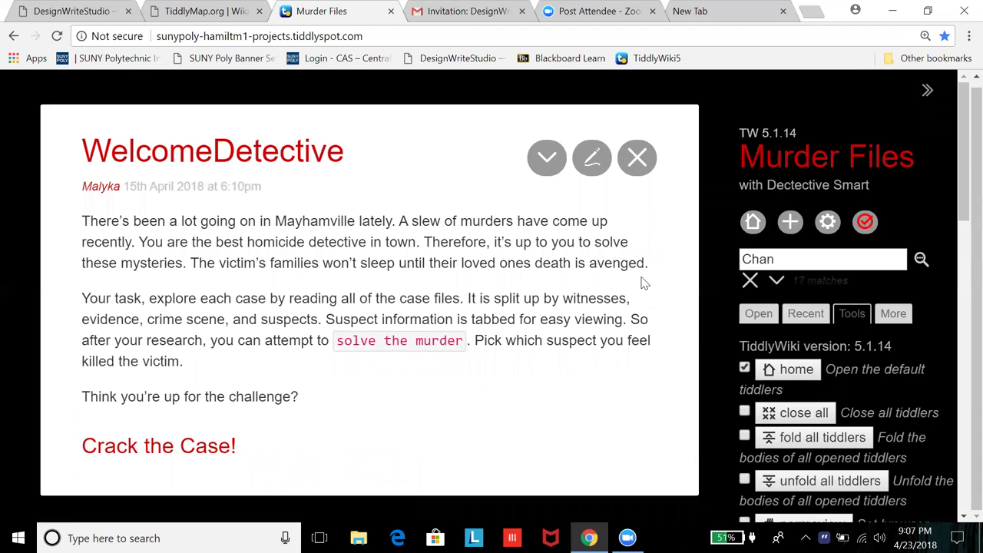
Step: Follow Crack the Case! and Case of Chance Thompson to reach Solve the Chance Thompson Case
left_click(153, 446)
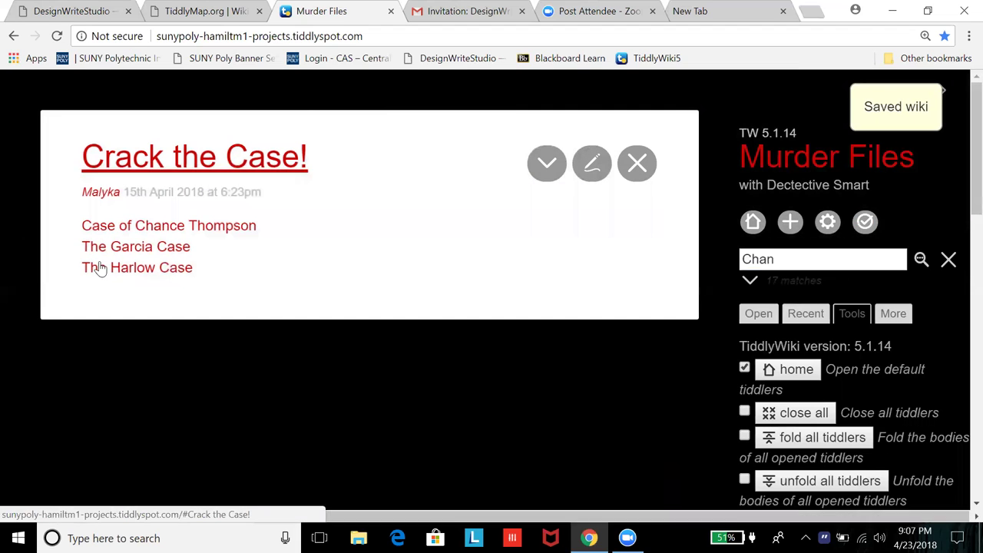
left_click(112, 227)
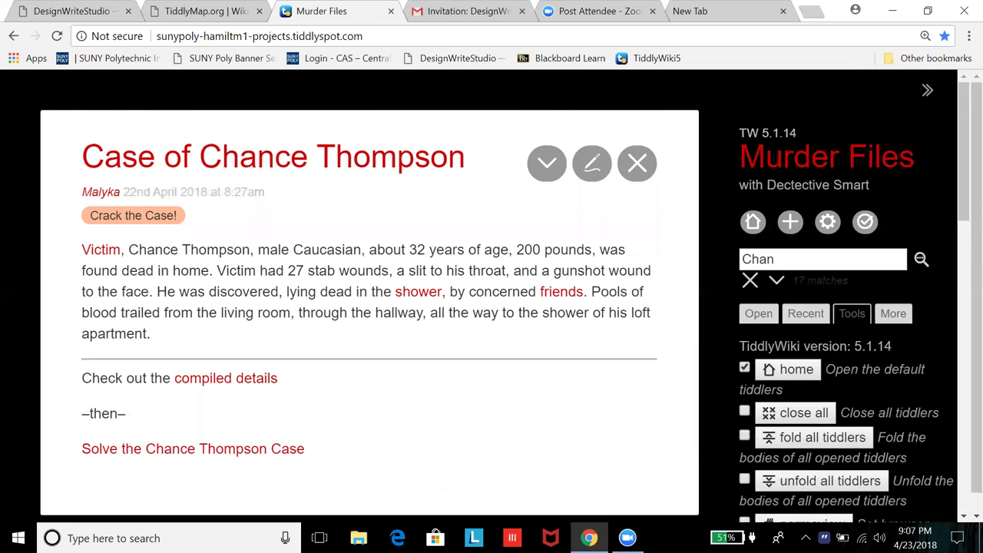
left_click(154, 448)
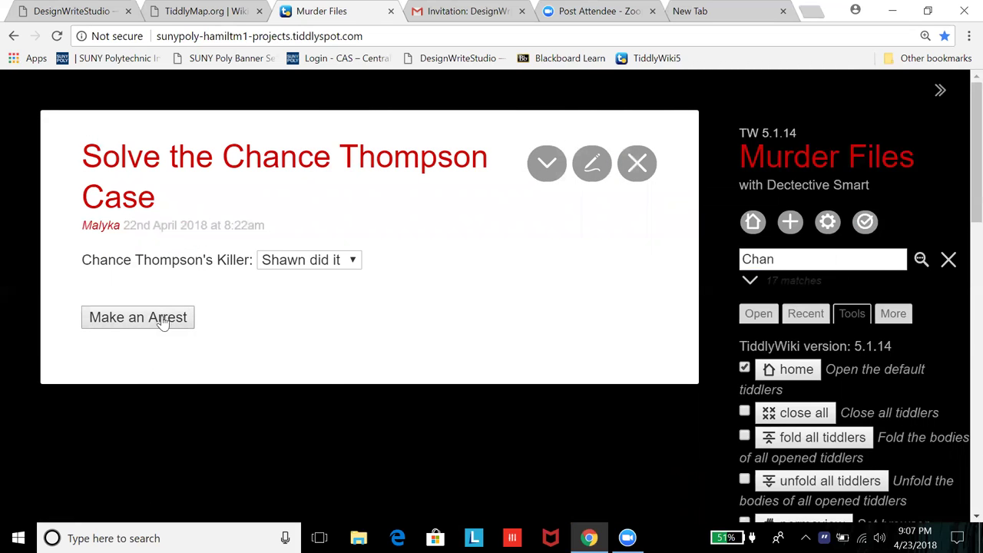
Step: Choose Jessica did it as the killer and save the wiki
left_click(351, 261)
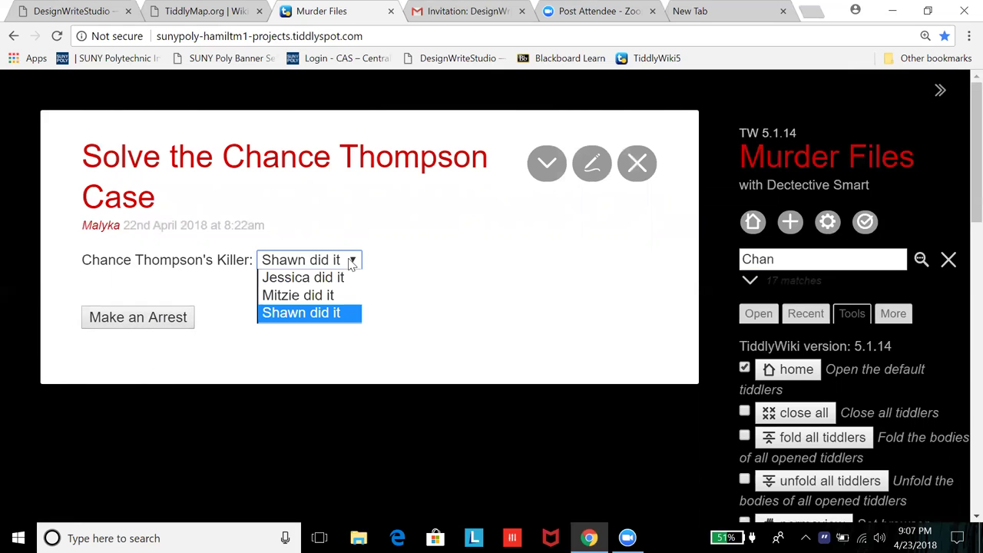
left_click(302, 278)
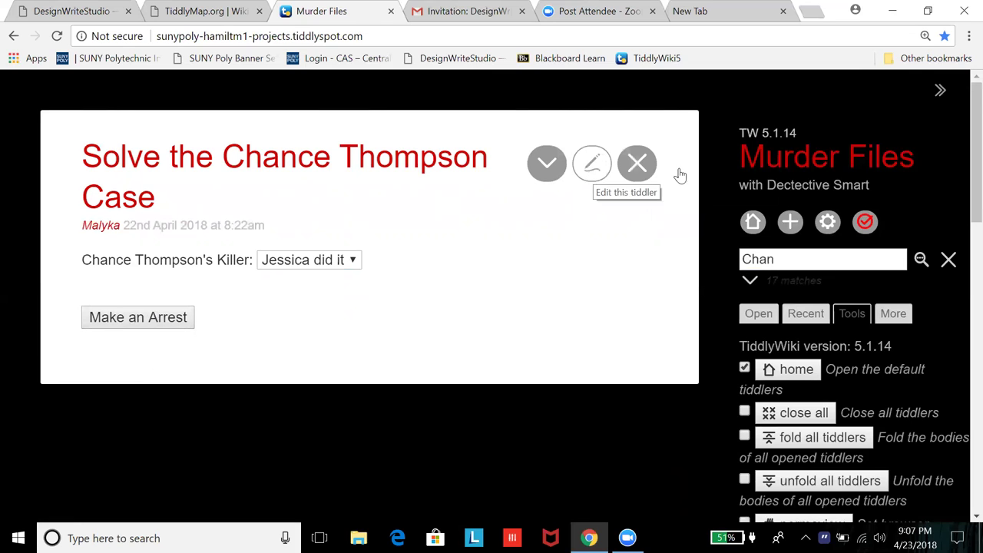
left_click(865, 222)
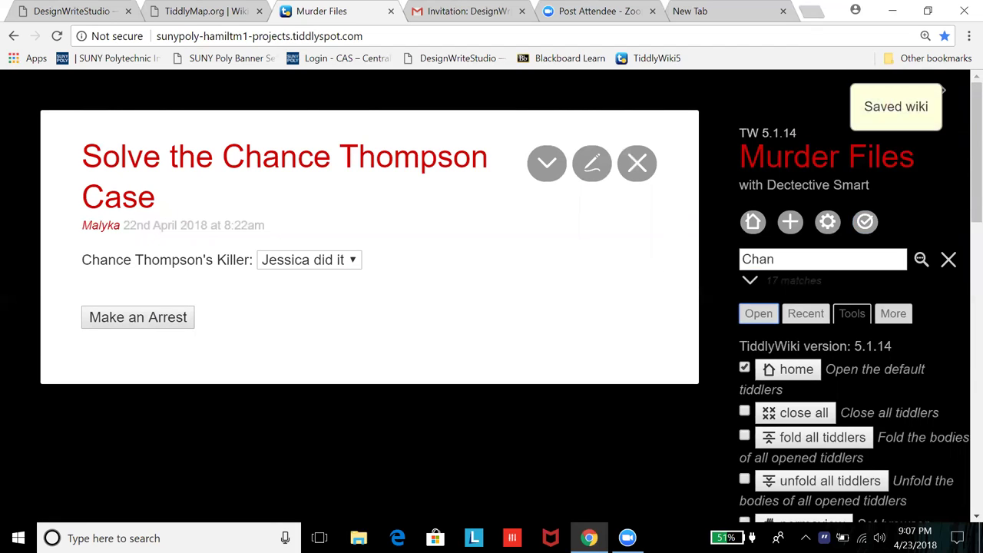
left_click(759, 313)
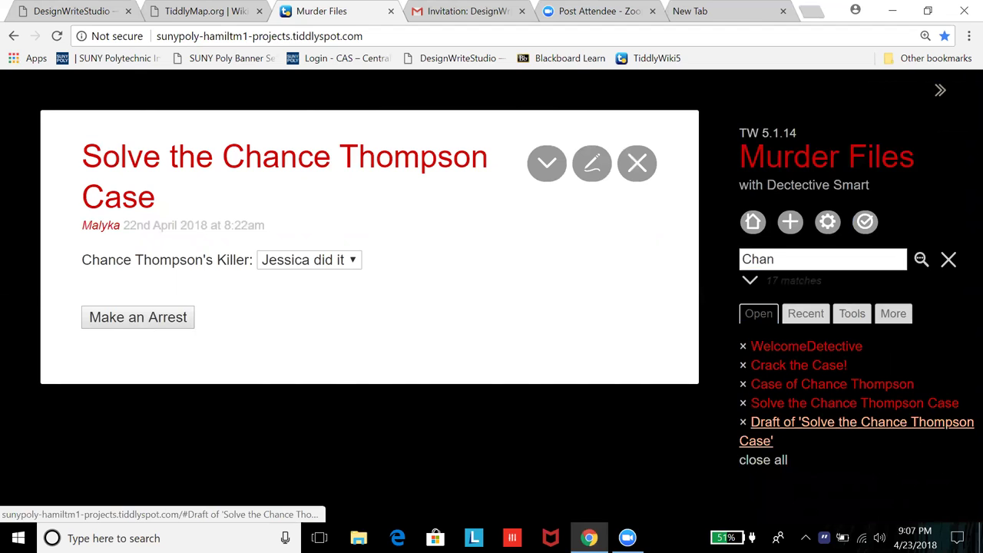
Step: Close the leftover Solve tiddler draft and find its killer dropdown now empty
left_click(837, 424)
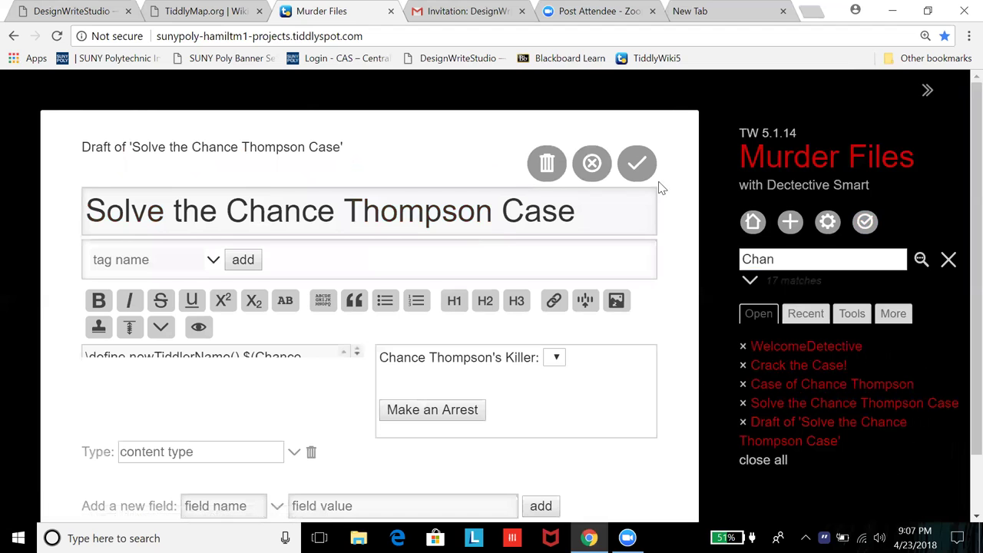
left_click(637, 165)
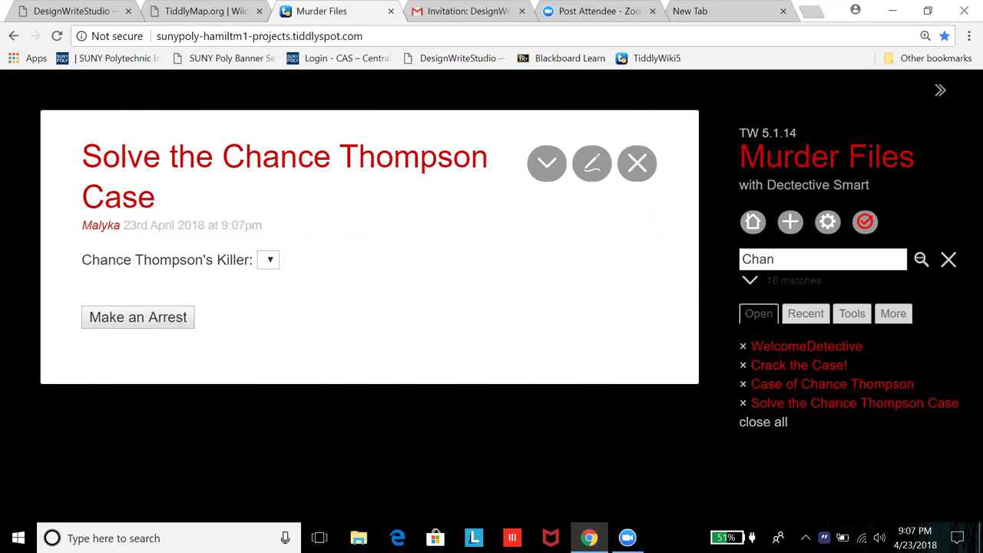
left_click(269, 260)
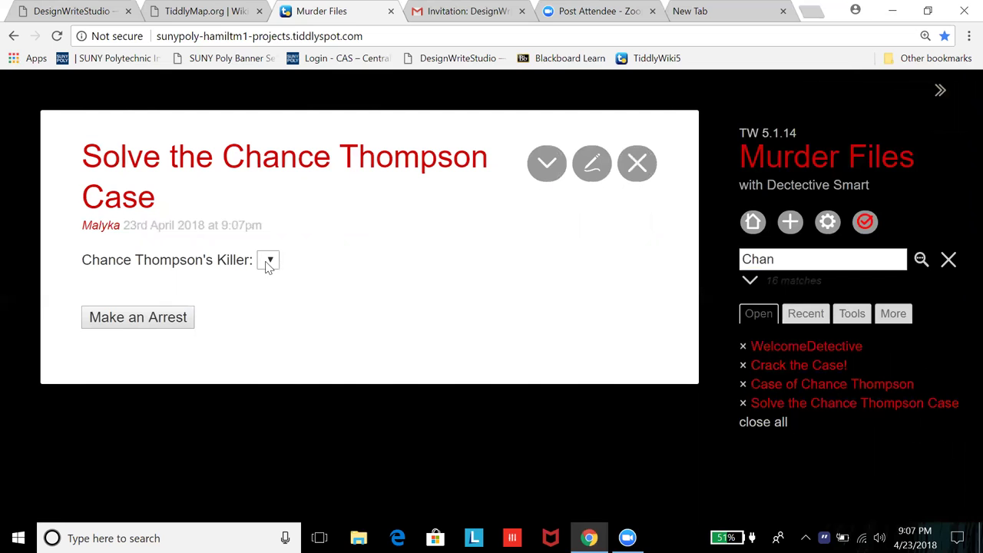
Step: Open the Solve the Chance Thompson Case source for editing and scroll down to the code
left_click(593, 164)
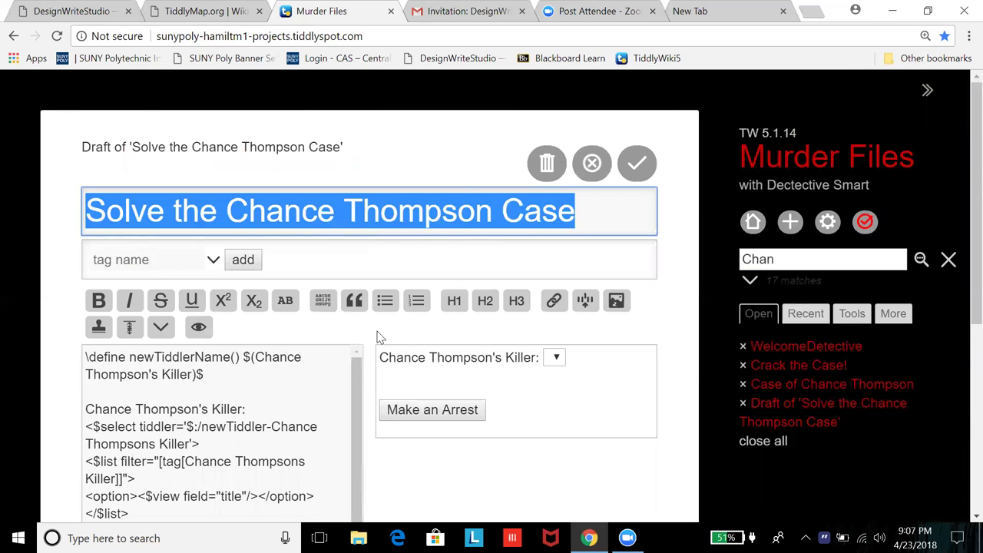
scroll(378, 335, "down", 3)
scroll(378, 336, "down", 1)
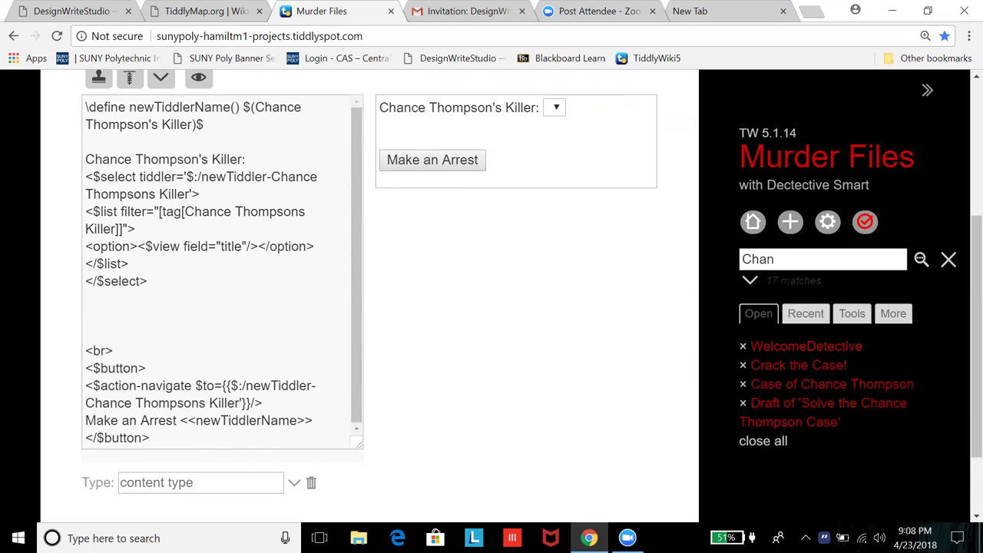
Step: Open Chance Thompsons Killer, start a new 'Shawn did it' tiddler there, then discard it as a duplicate
left_click(822, 259)
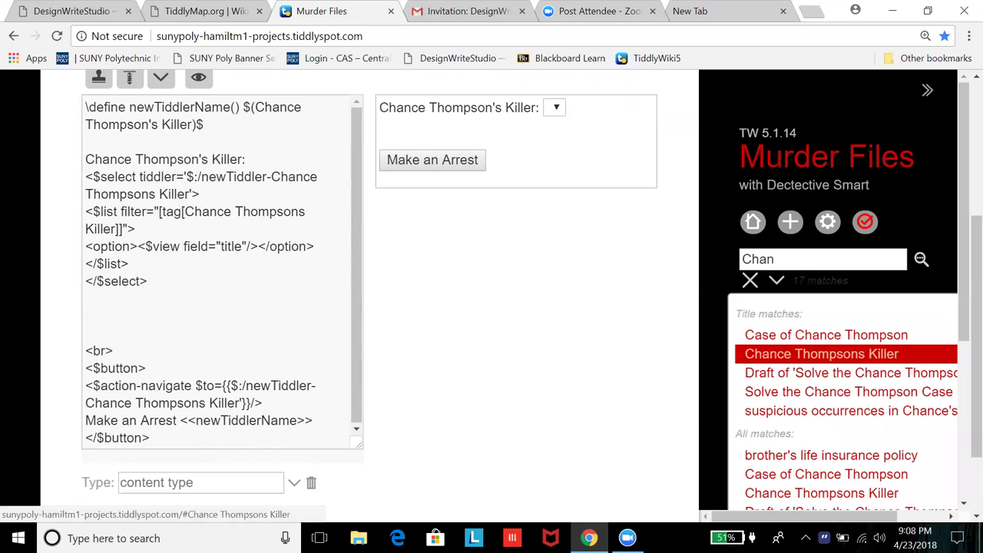
left_click(822, 353)
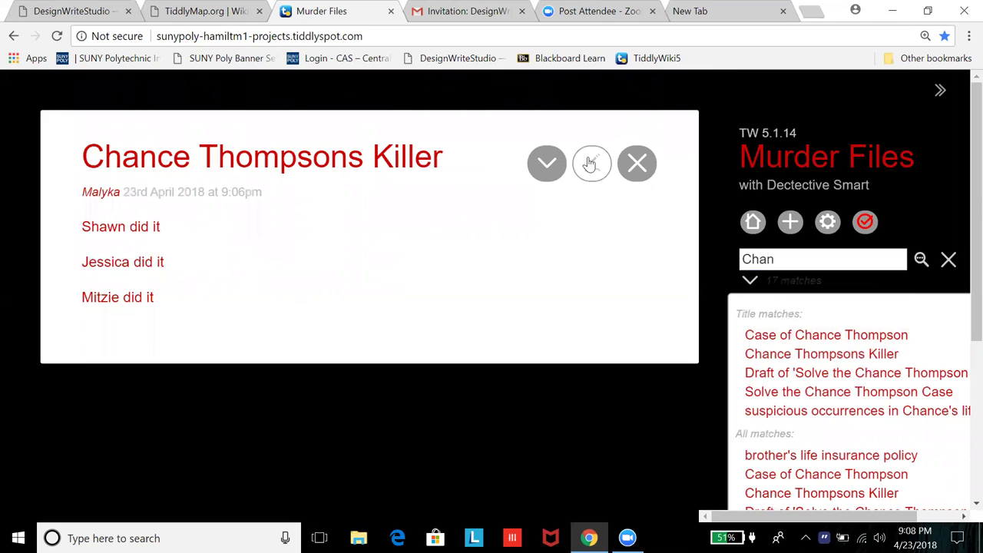
left_click(544, 160)
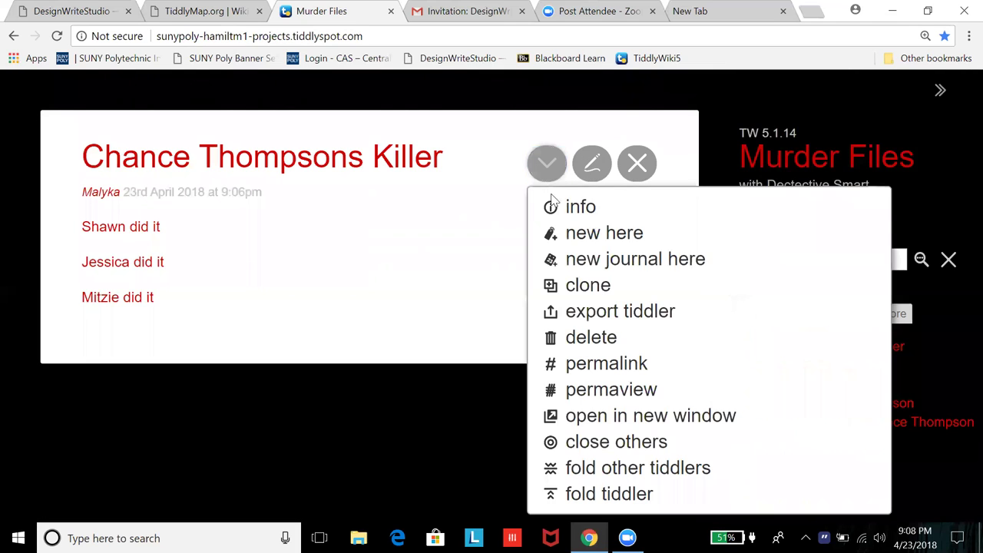
left_click(573, 234)
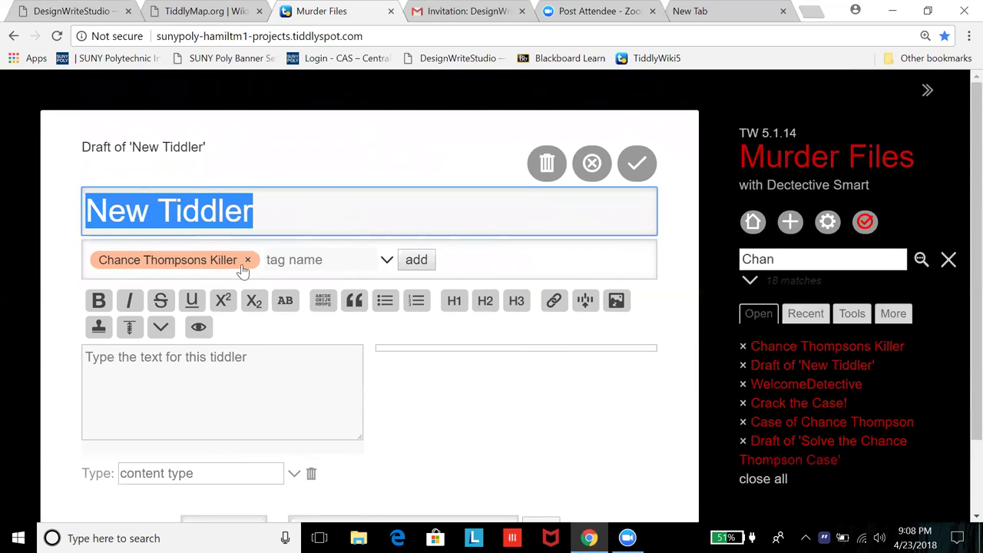
type("S")
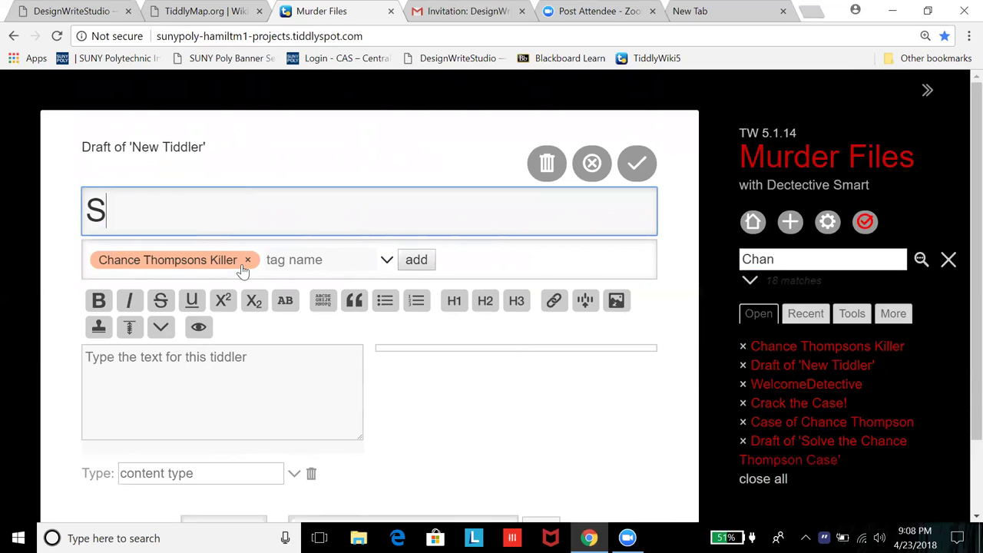
type("hawn")
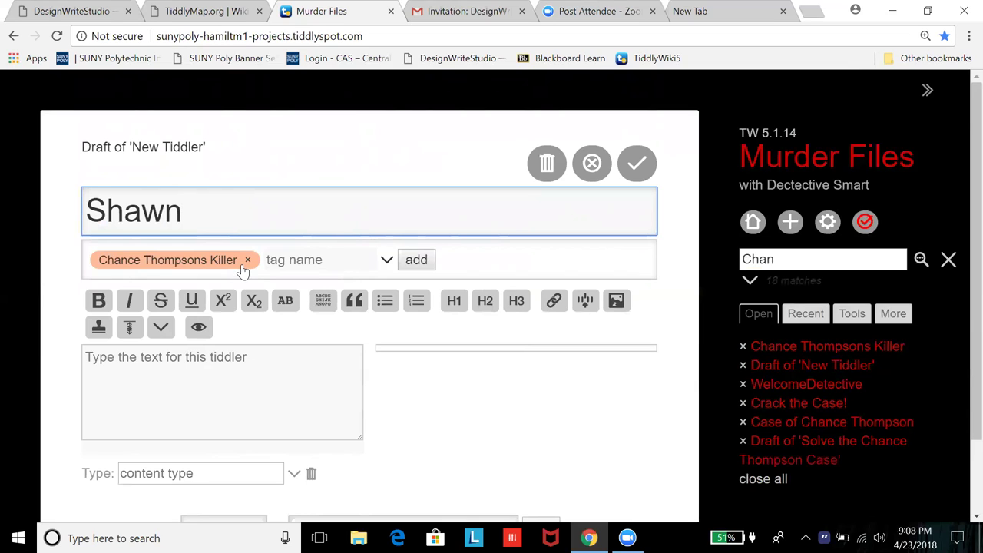
type("did")
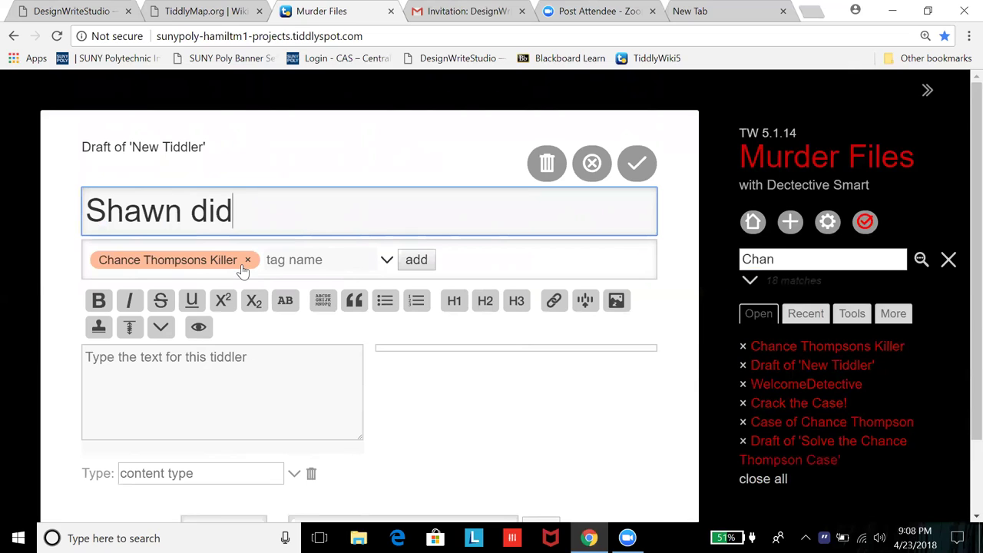
type(" it")
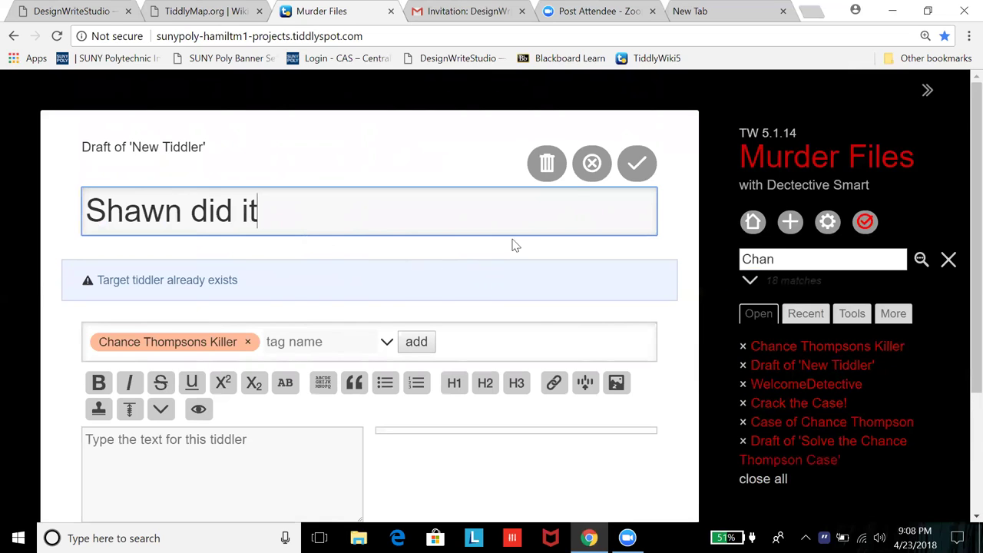
left_click(591, 163)
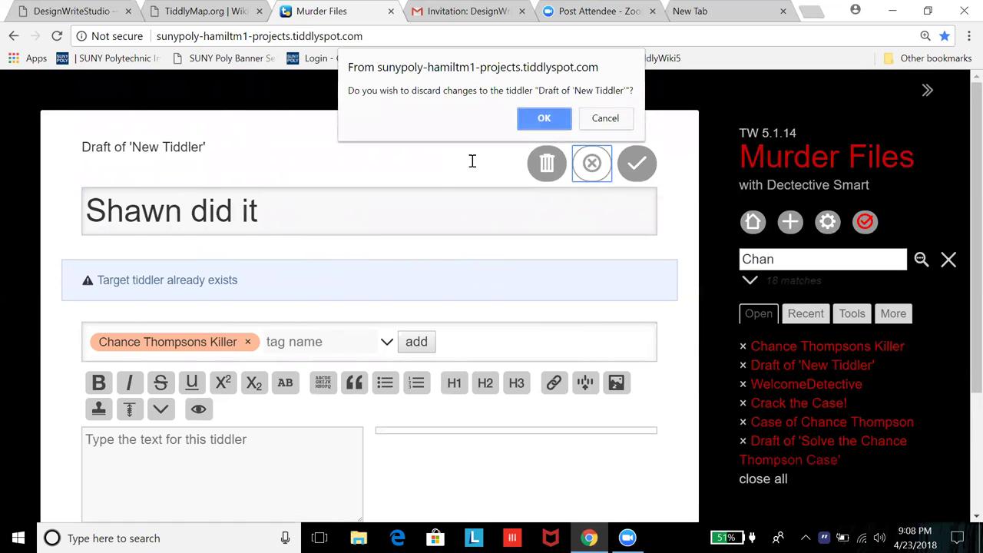
left_click(552, 123)
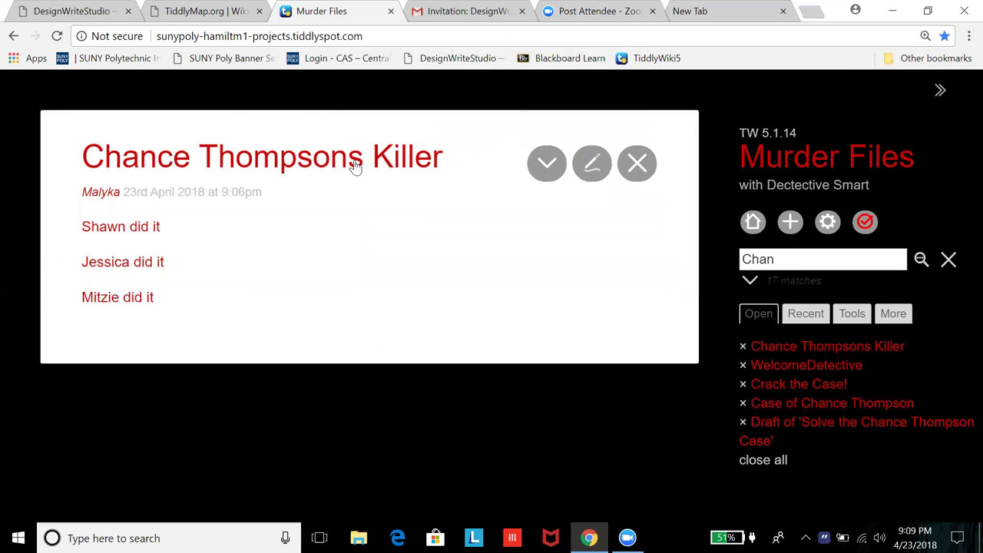
Step: Replace Shawn did it's Chance Thompson's Killer tag with Chance Thompsons Killer and save it
left_click(104, 229)
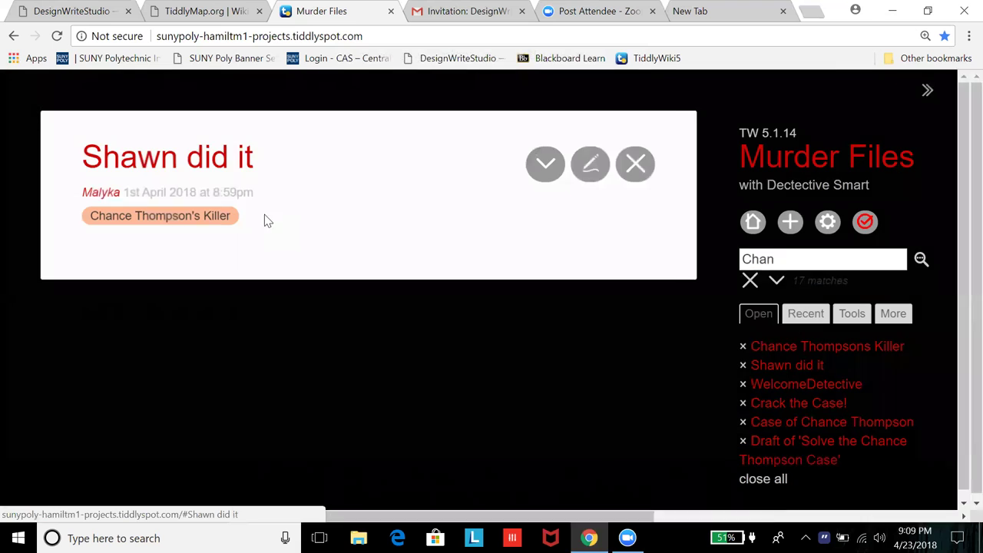
left_click(591, 167)
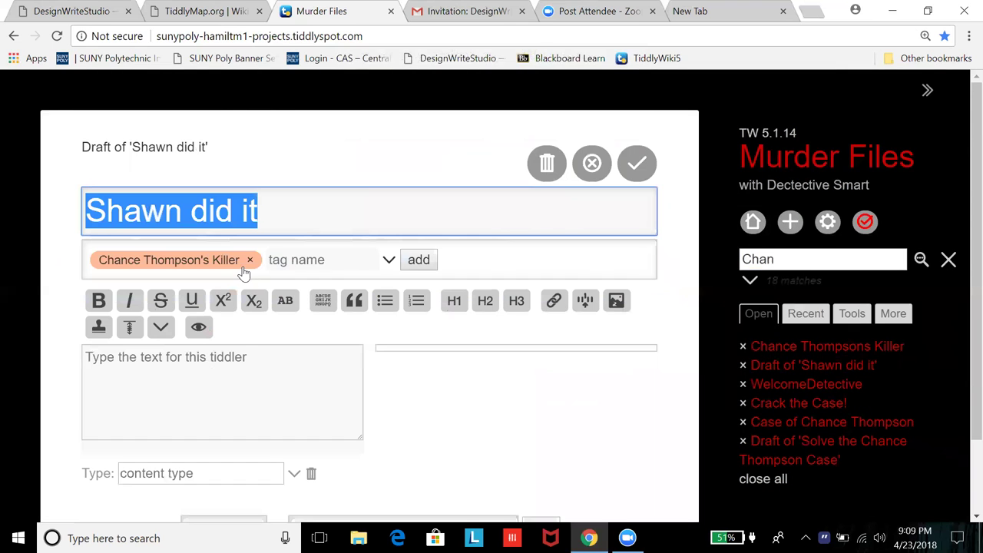
left_click(249, 261)
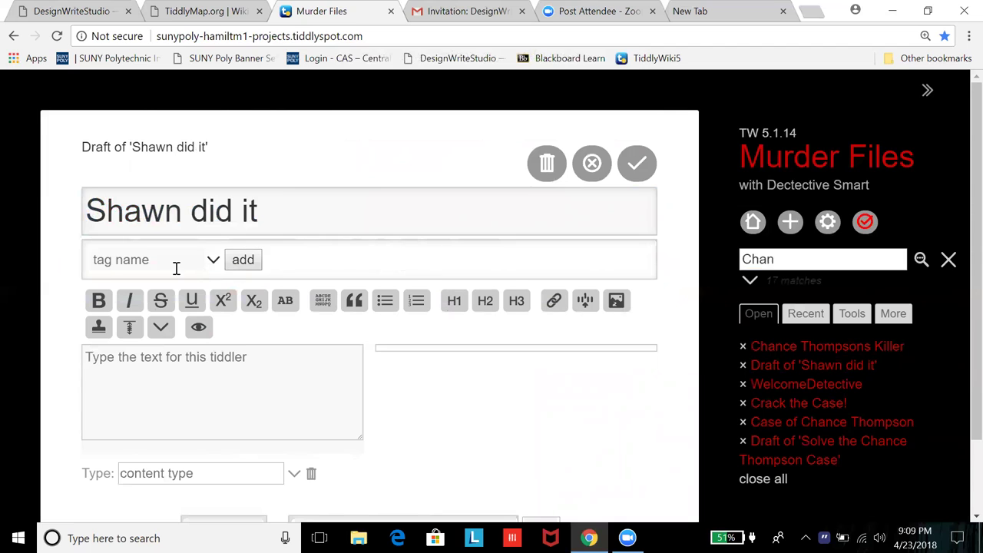
left_click(151, 265)
type("Chance")
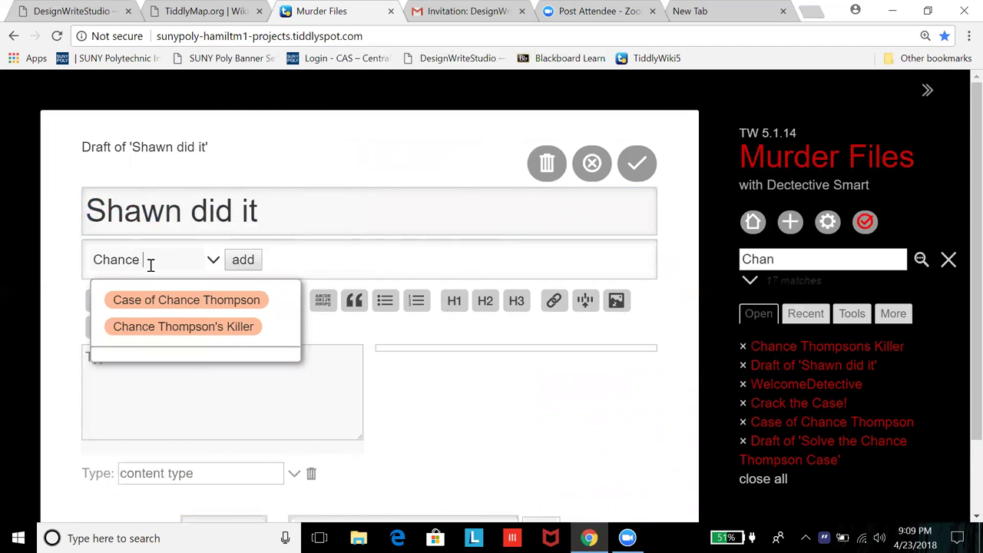
type(" Thompsons Ki")
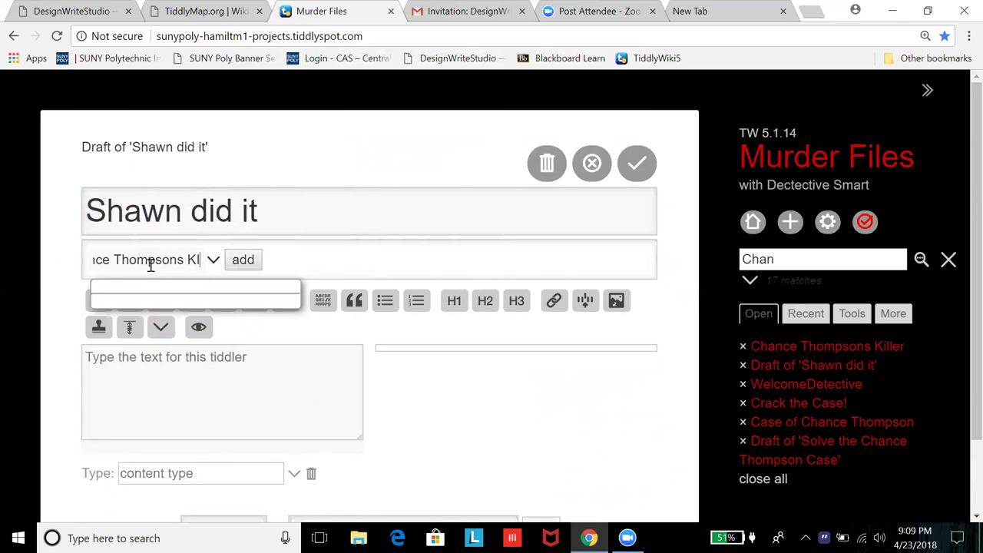
key("BackSpace")
type("ille")
key("BackSpace")
key("BackSpace")
type("ler")
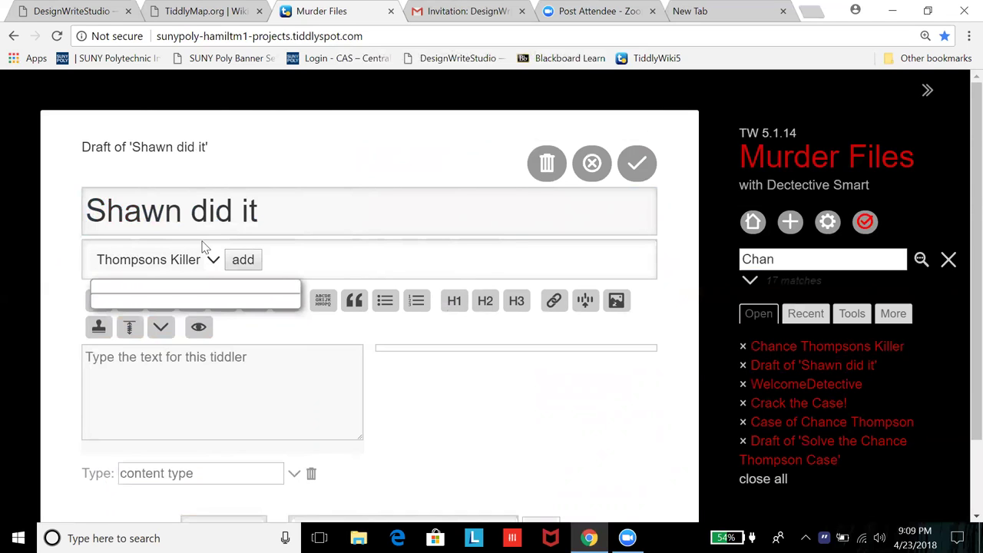
left_click(245, 259)
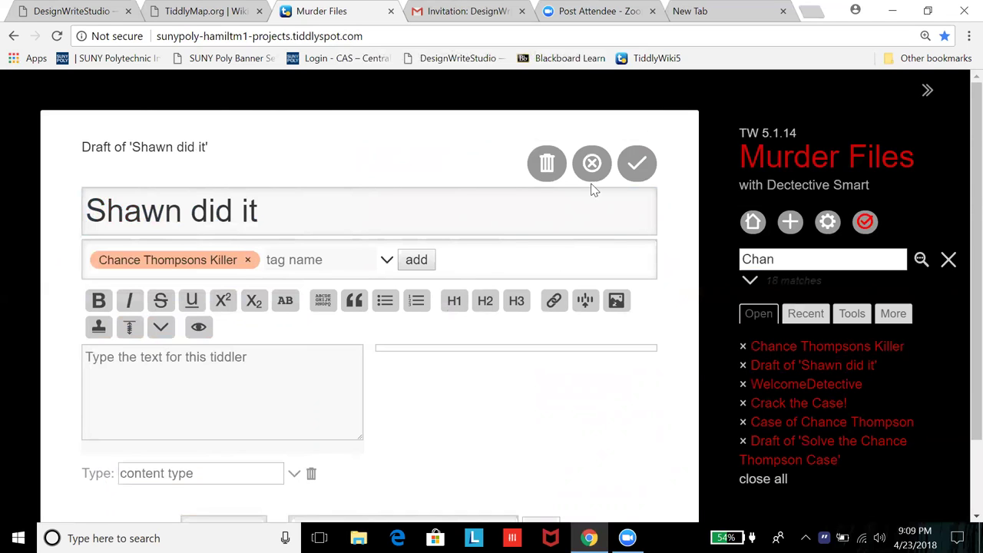
left_click(631, 164)
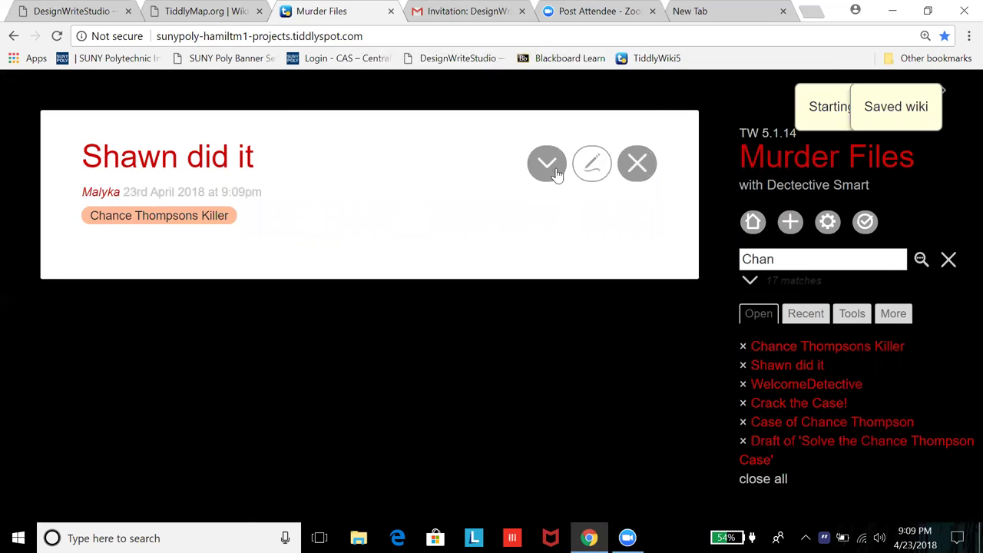
Step: Retag Jessica did it from Chance Thompson's Killer to Chance Thompsons Killer and save it
left_click(631, 171)
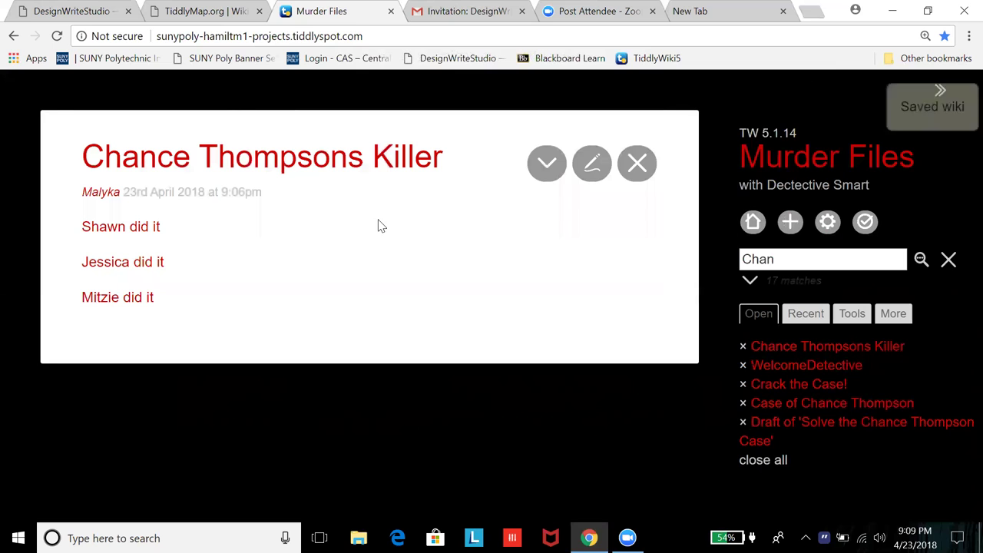
left_click(105, 264)
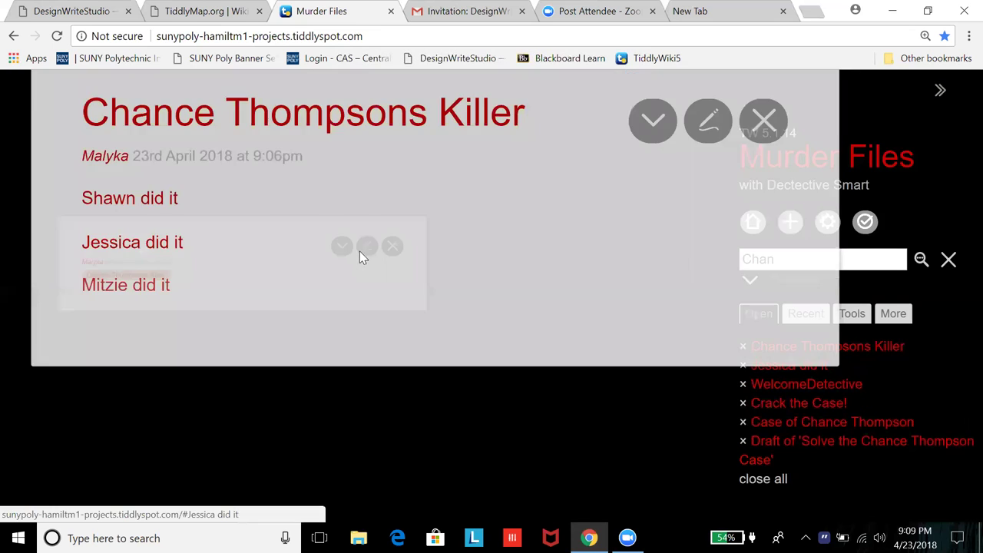
left_click(591, 175)
left_click(258, 265)
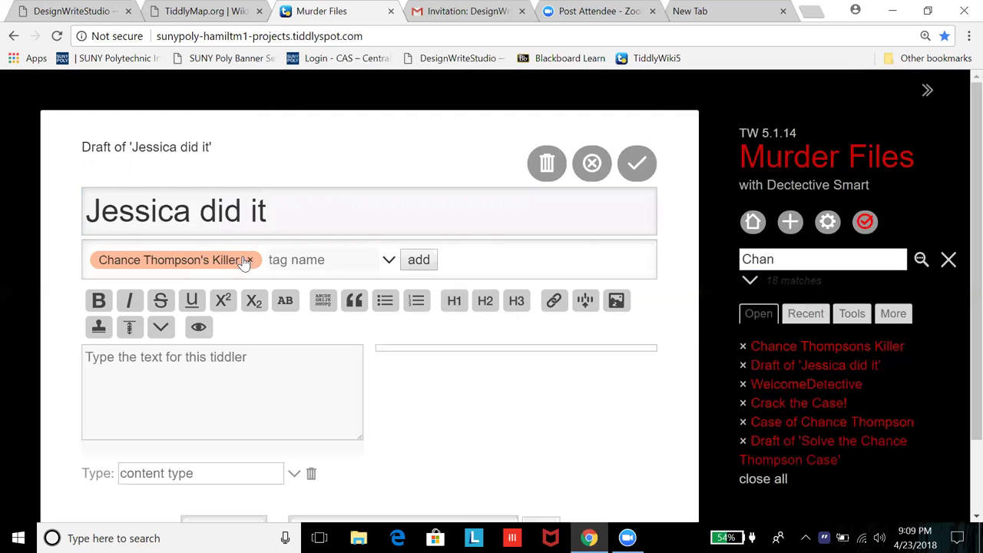
left_click(250, 261)
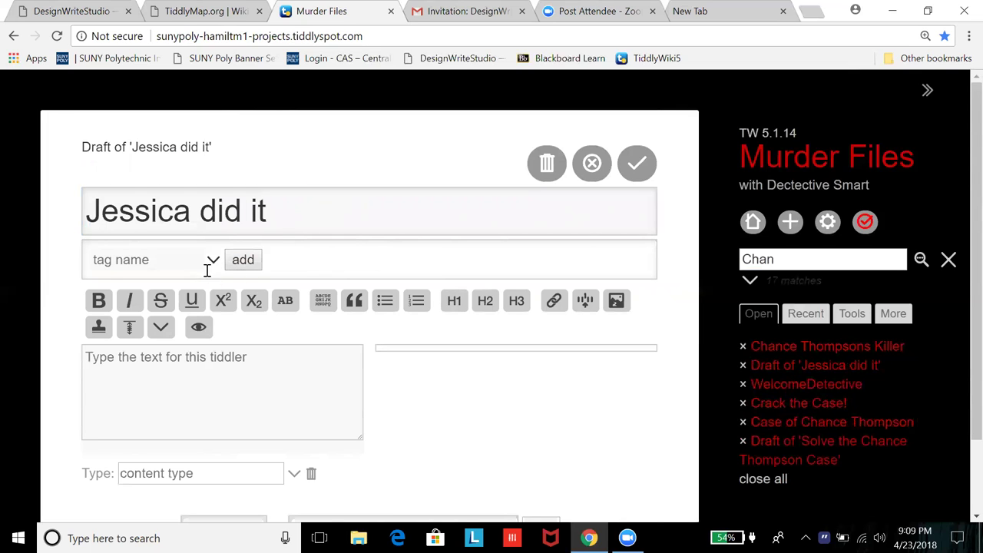
left_click(212, 261)
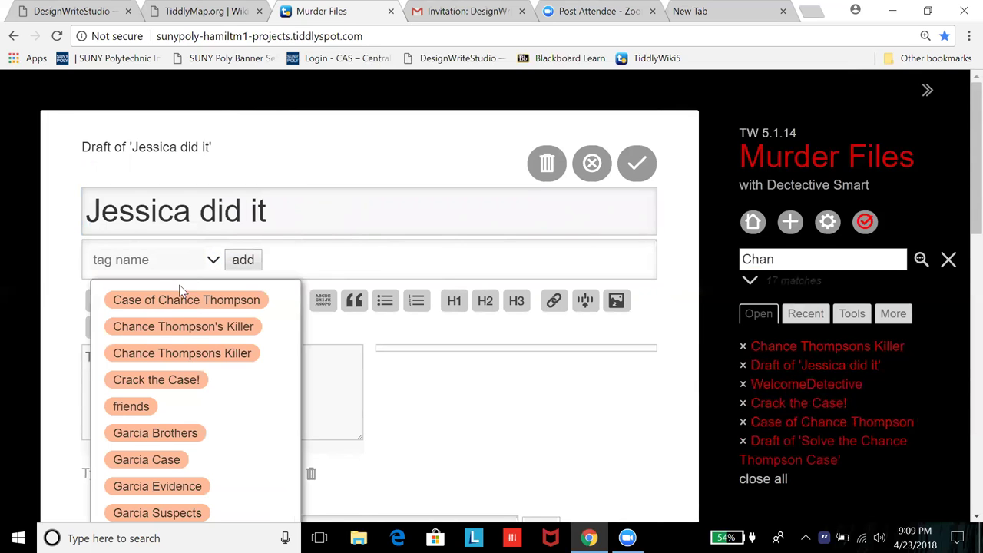
left_click(171, 352)
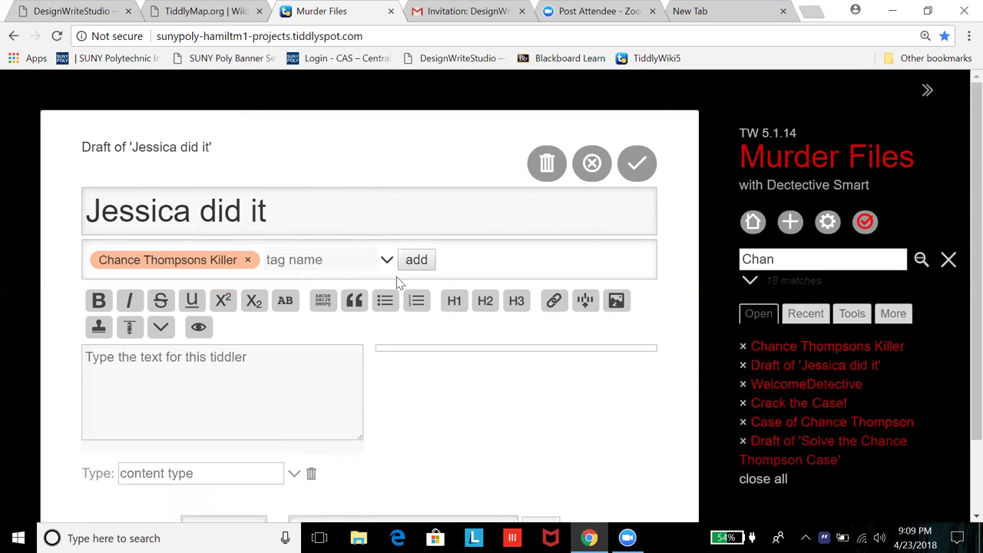
left_click(644, 175)
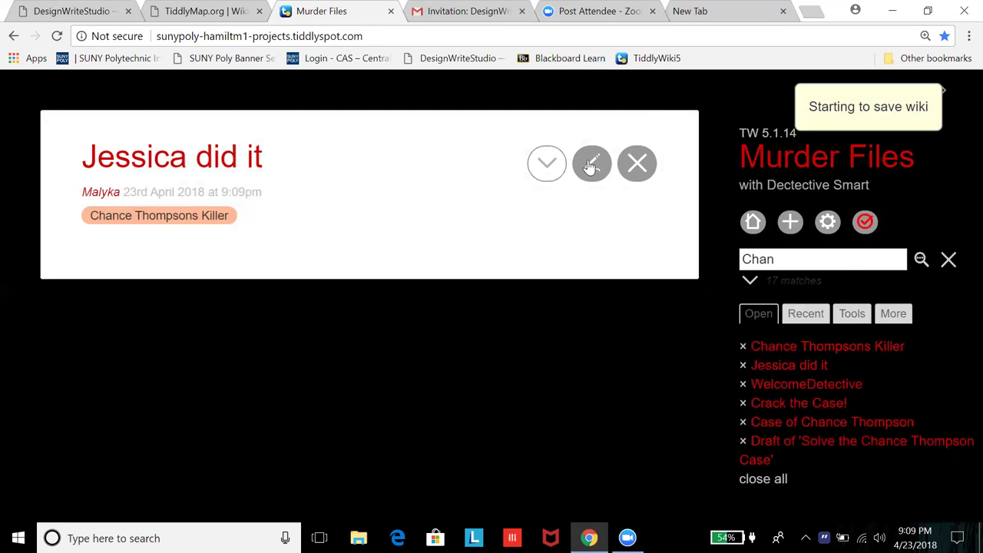
left_click(637, 164)
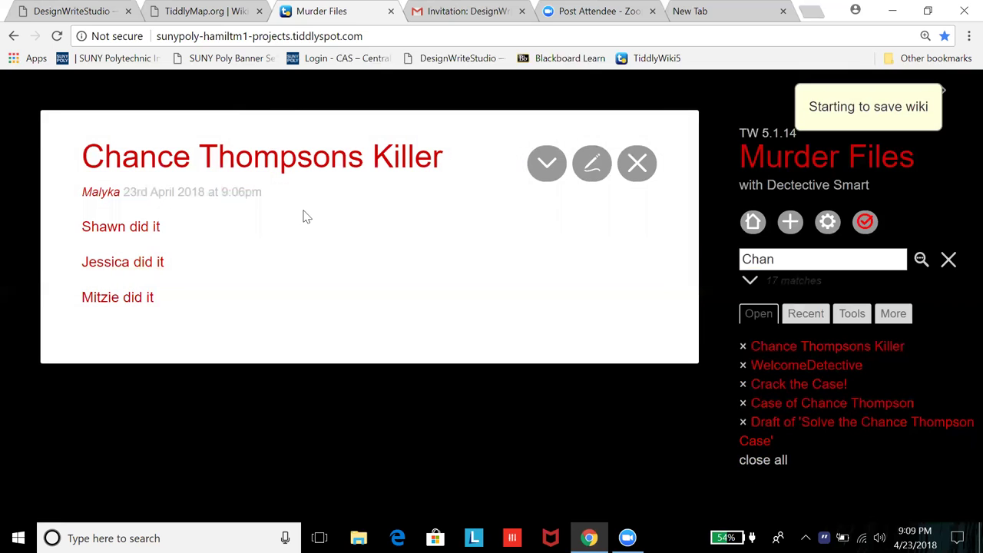
Step: Give Mitzie did it the Chance Thompsons Killer tag in place of the apostrophe tag and save
left_click(143, 302)
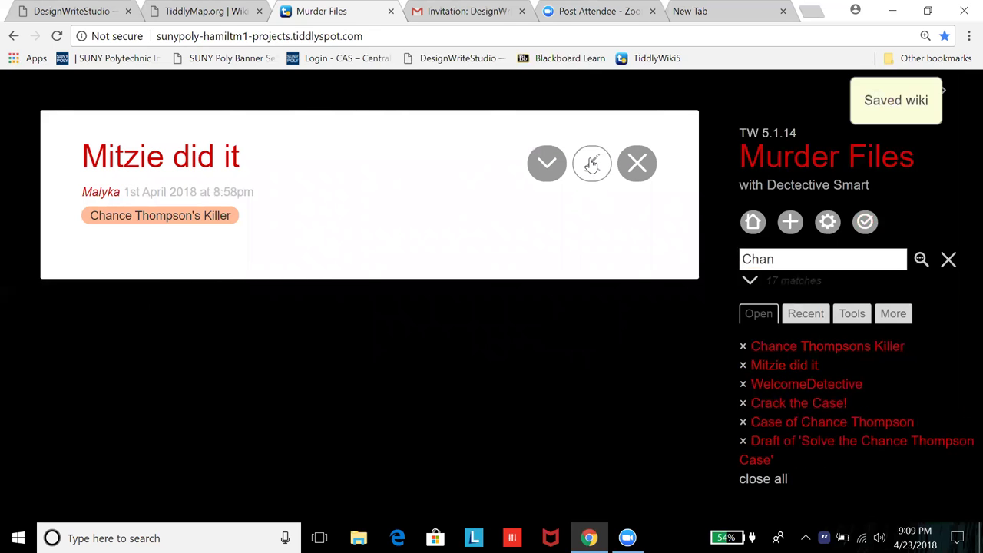
left_click(591, 164)
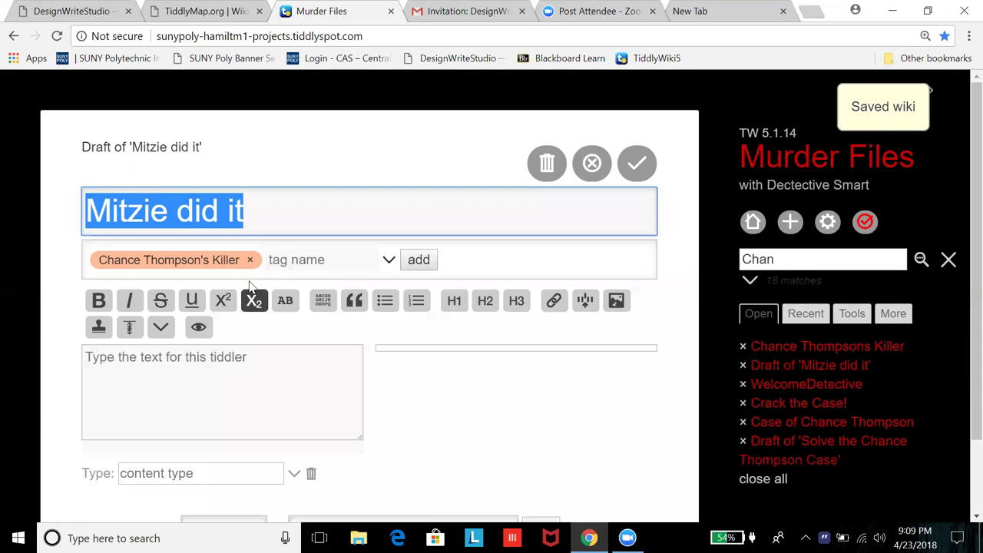
left_click(248, 261)
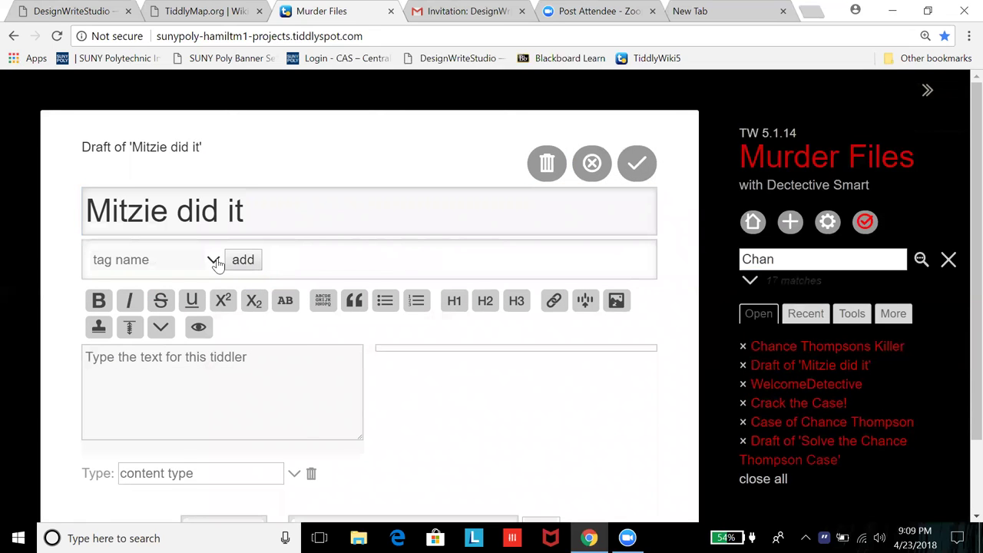
left_click(213, 259)
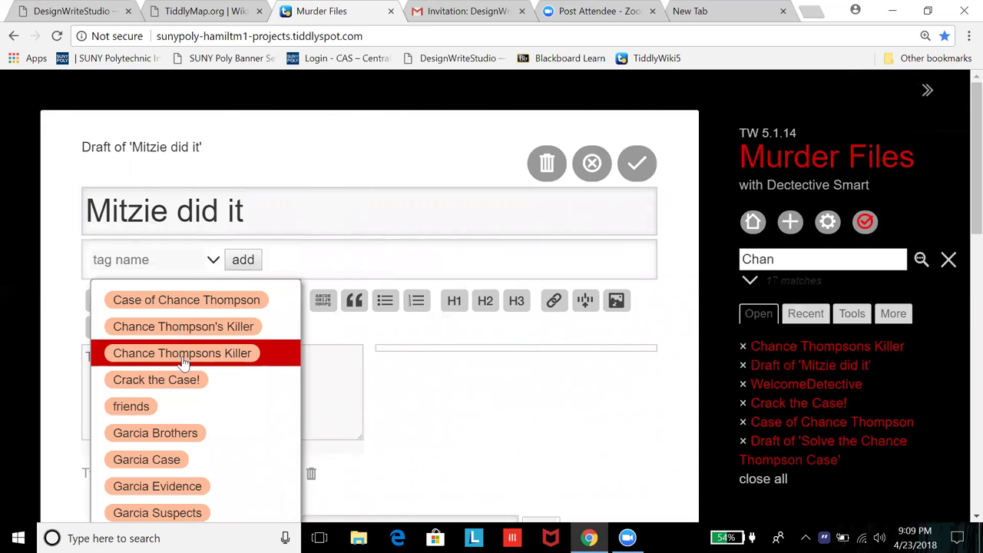
left_click(184, 353)
left_click(637, 164)
left_click(637, 162)
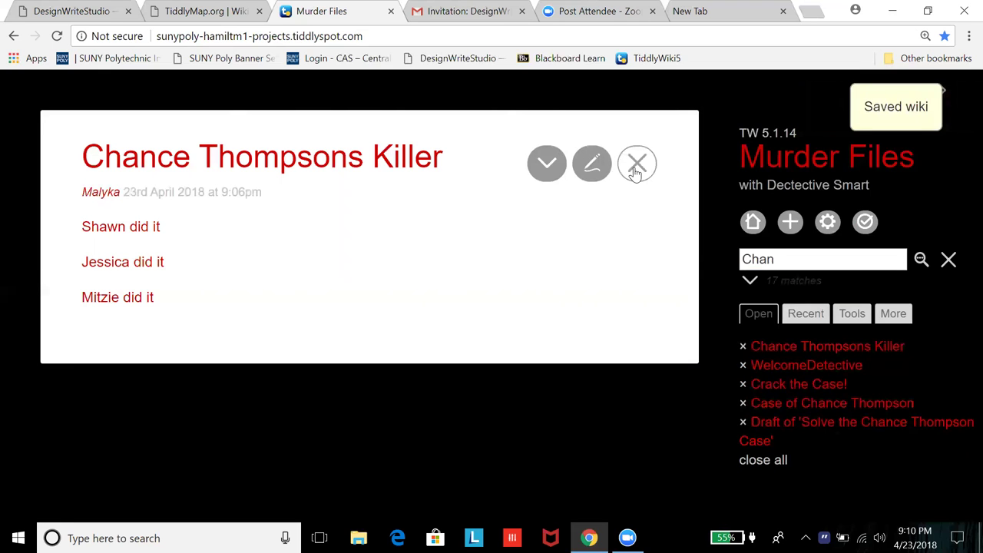
Step: Close the killer tiddler and follow the case links to Solve the Chance Thompson Case
left_click(637, 163)
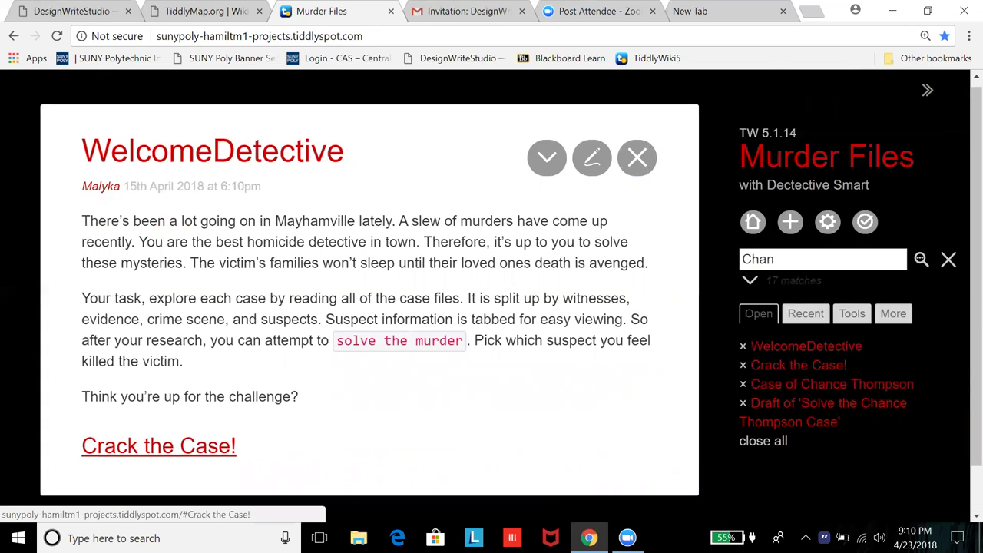
left_click(159, 445)
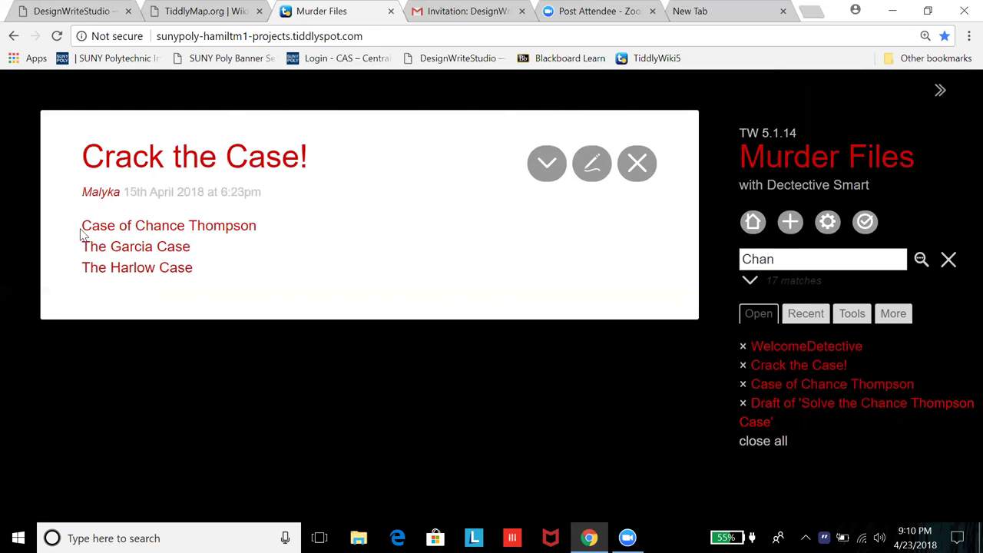
left_click(136, 227)
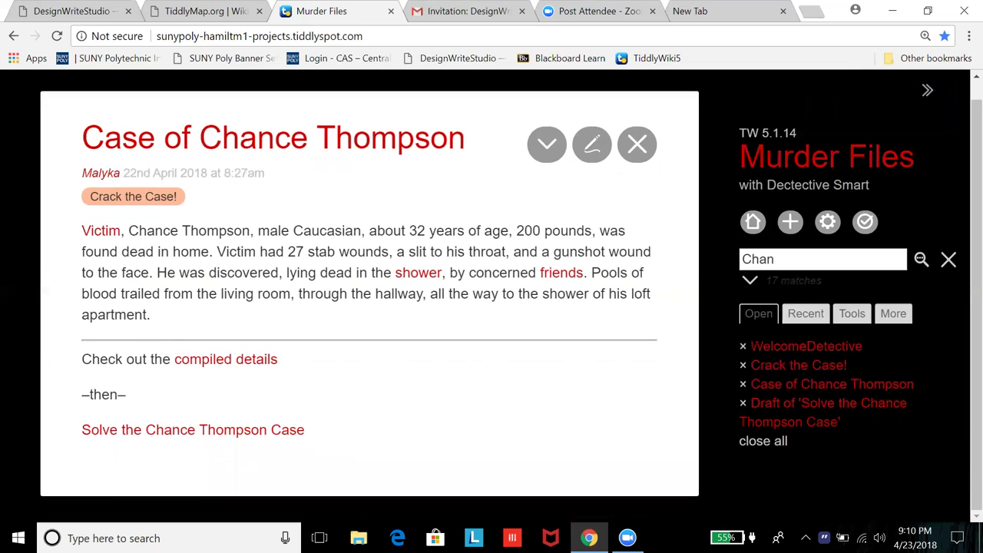
left_click(172, 435)
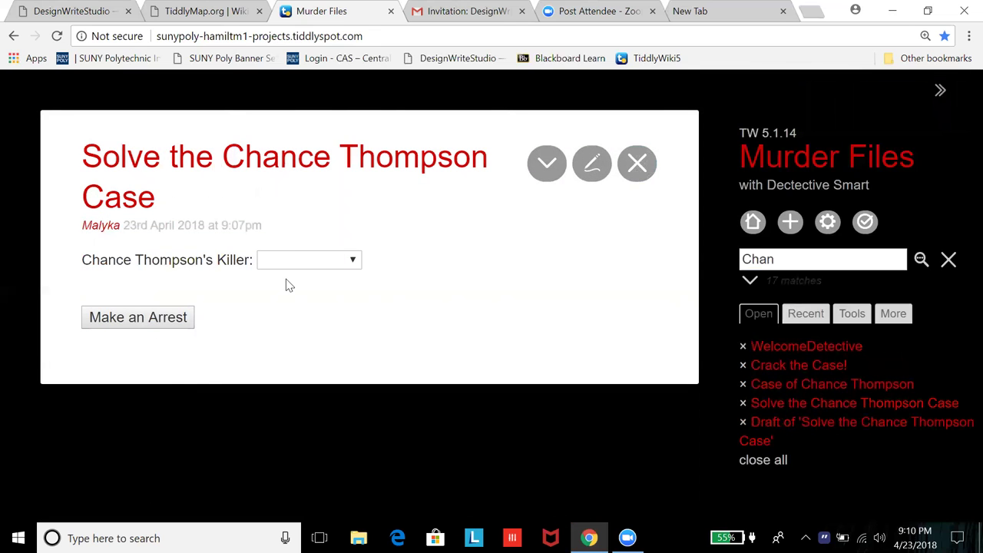
Step: Pick Jessica did it from the three-suspect killer list and try Make an Arrest
left_click(329, 265)
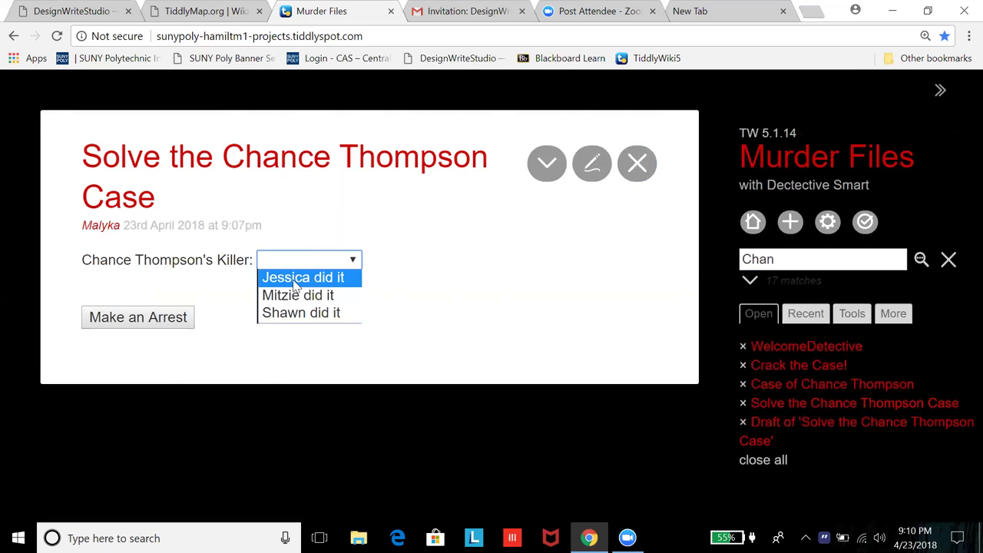
left_click(296, 278)
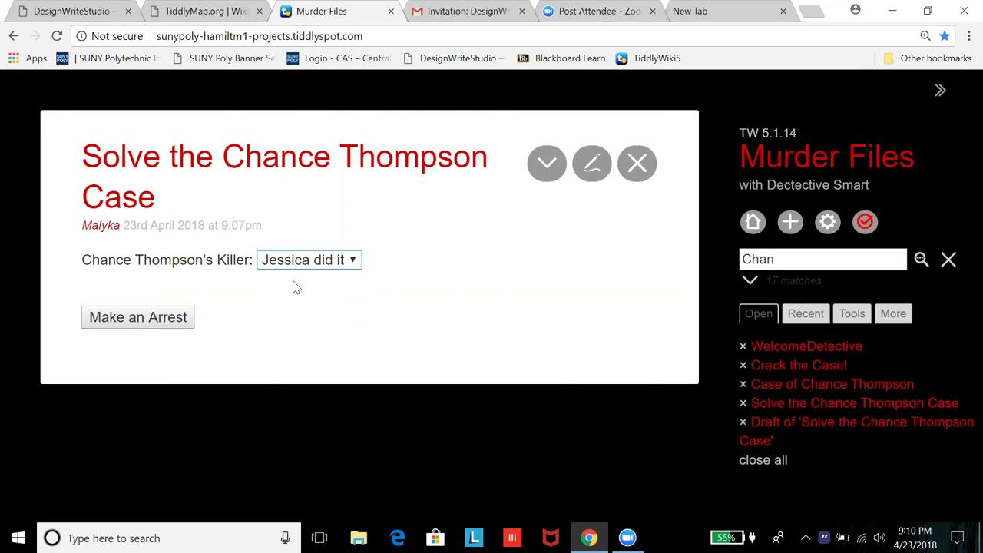
left_click(151, 319)
left_click(152, 324)
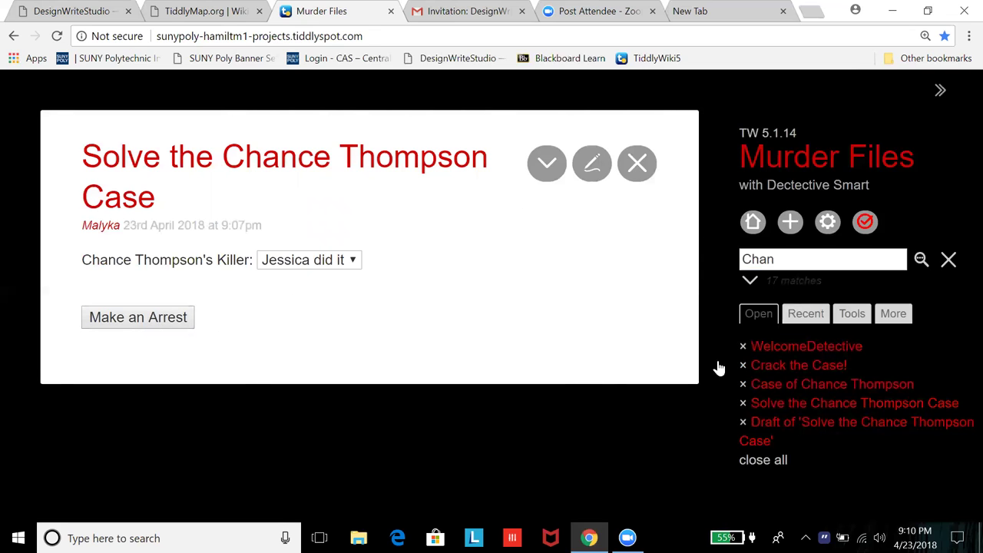
Step: Save the leftover Solve the Chance Thompson Case draft and reopen it for editing
left_click(826, 423)
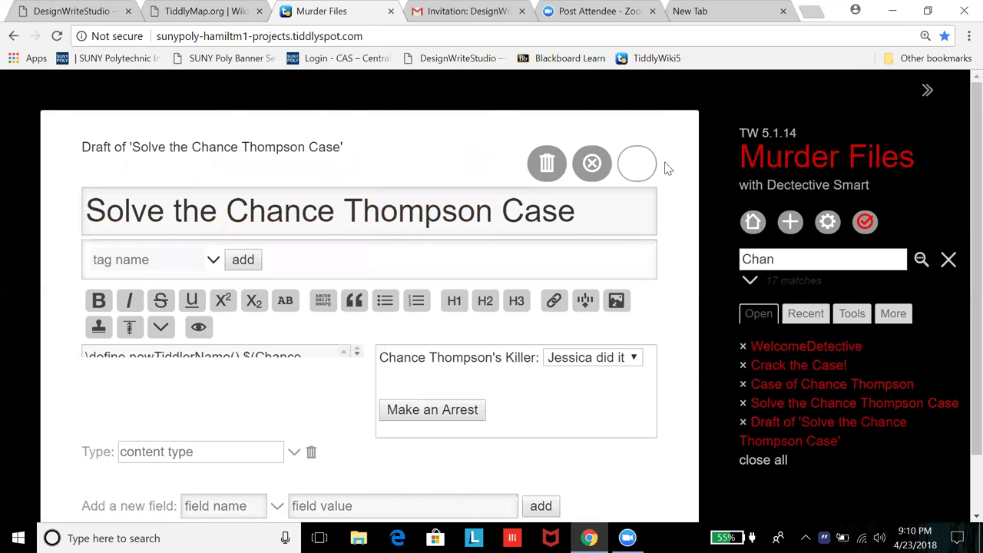
left_click(626, 169)
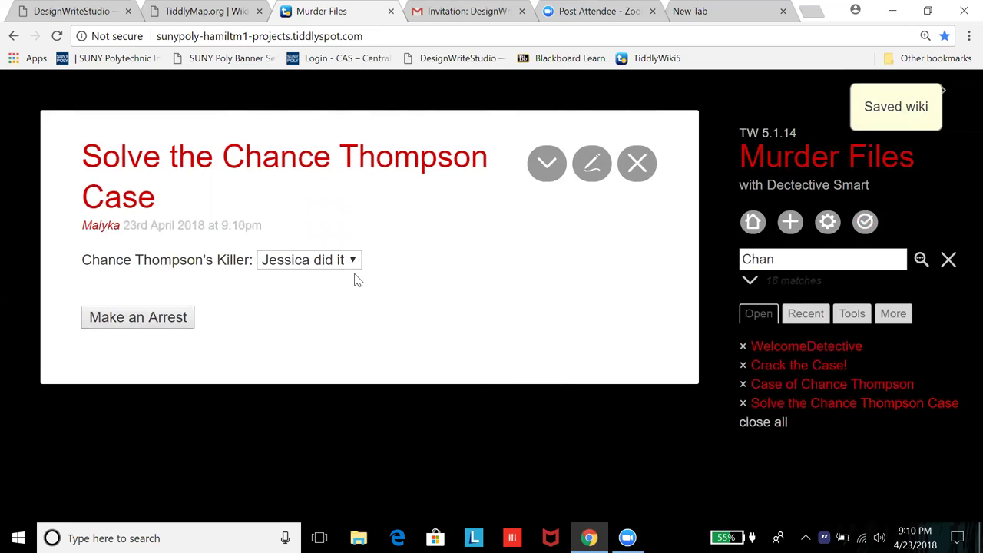
left_click(606, 165)
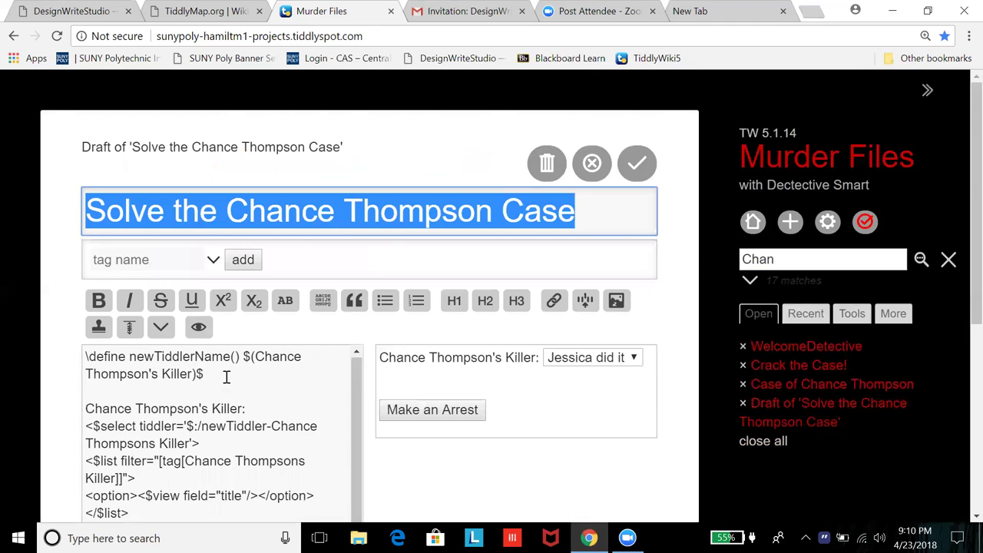
Step: Delete the stray quote after Killer in the $action-navigate target
scroll(226, 376, "down", 3)
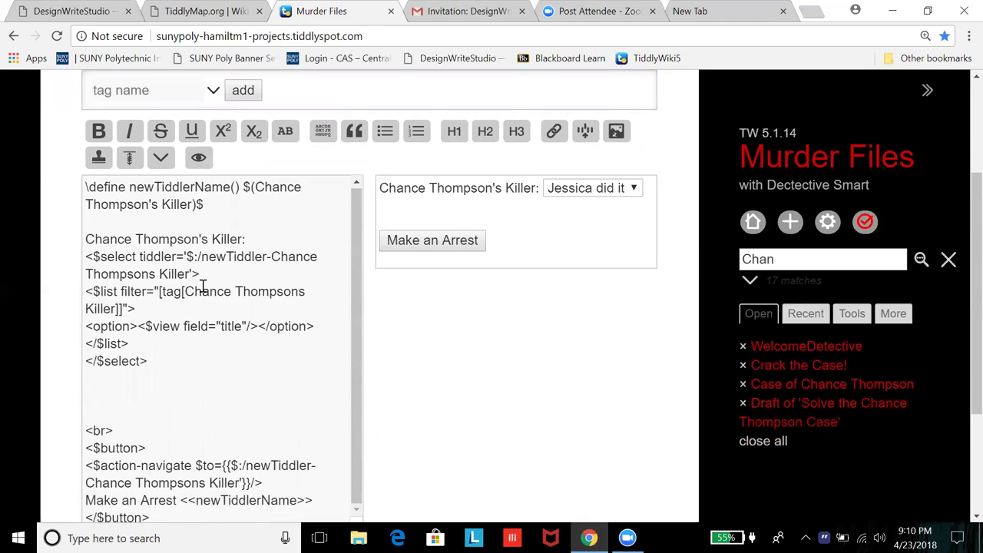
scroll(177, 283, "down", 1)
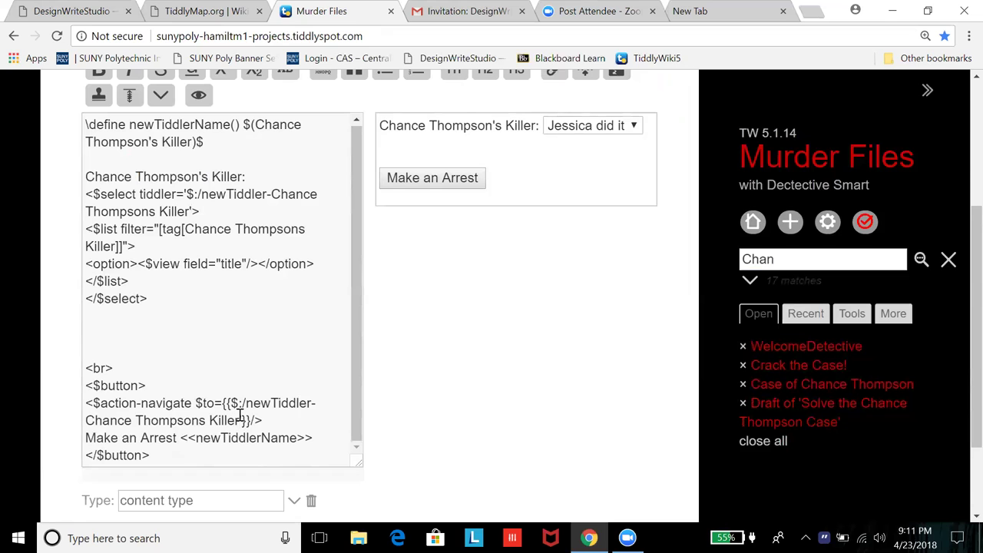
key("Delete")
scroll(527, 365, "up", 3)
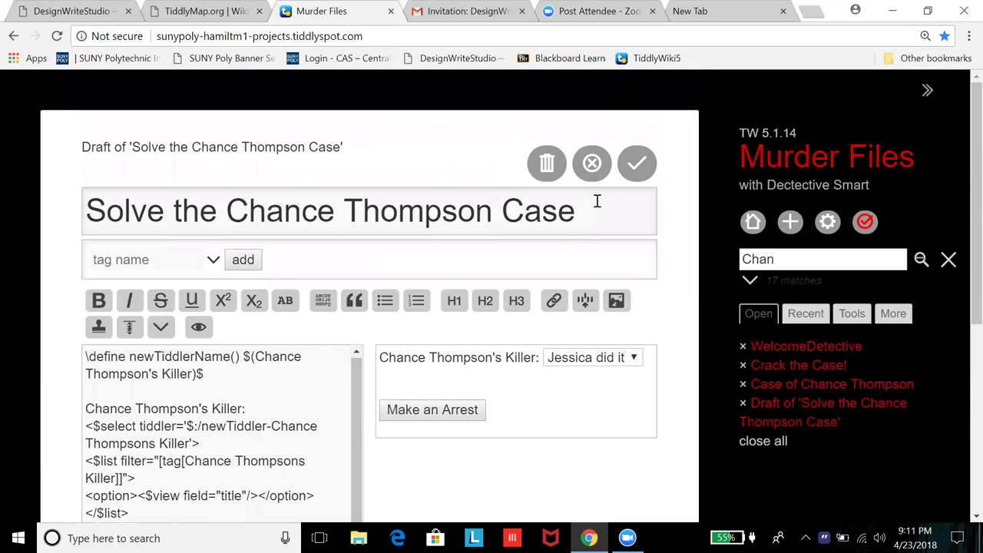
Step: Save the revised Solve the Chance Thompson Case tiddler, test the arrest, then check the killer choice's suspects
left_click(638, 164)
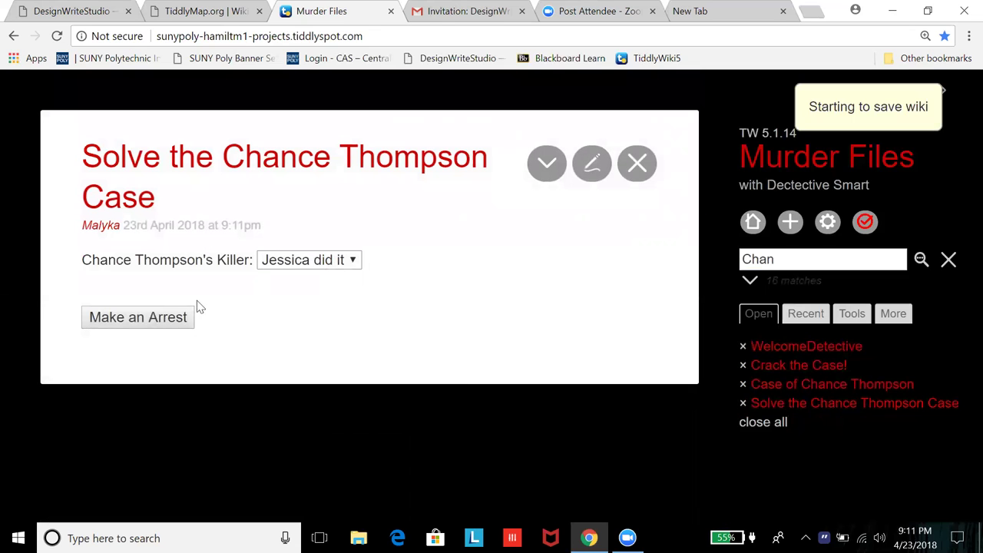
left_click(138, 318)
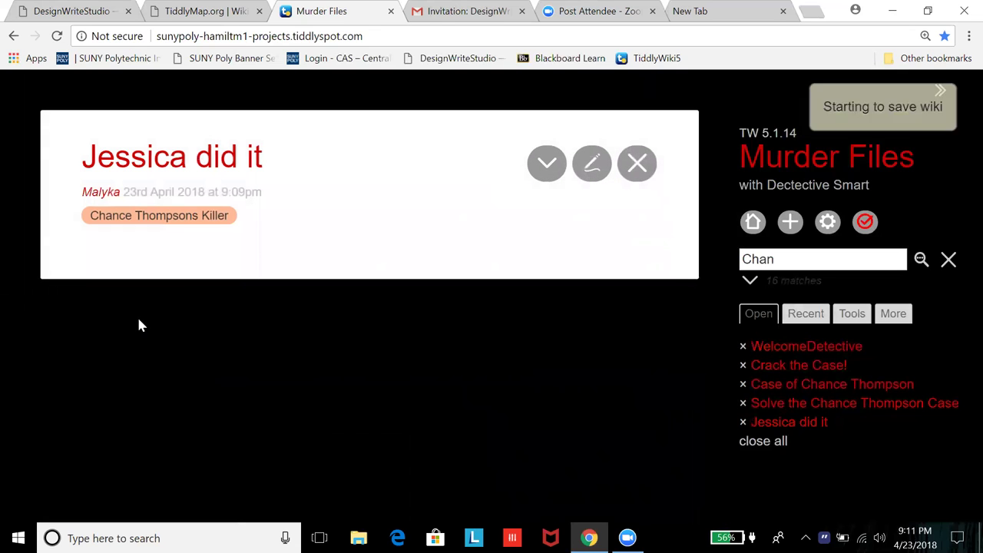
left_click(636, 163)
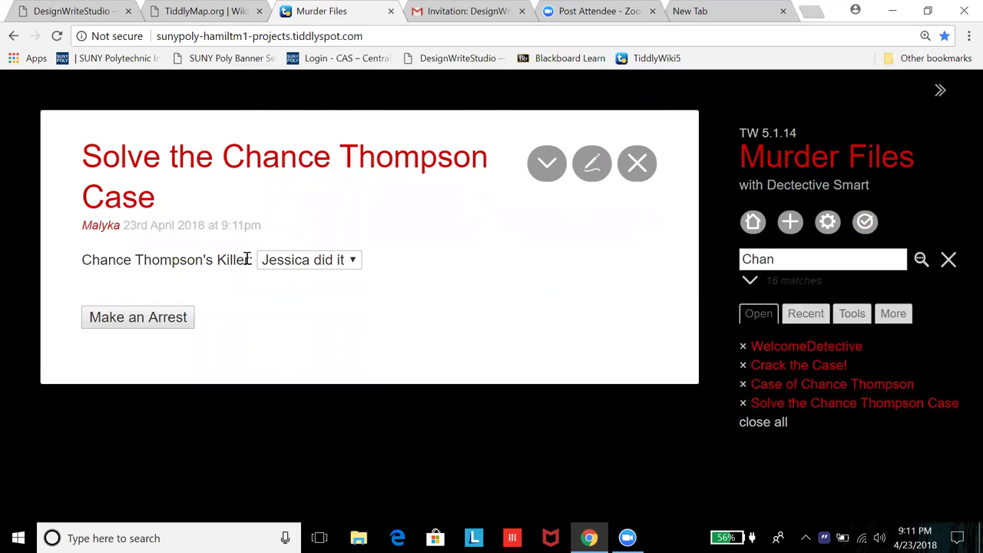
left_click(341, 262)
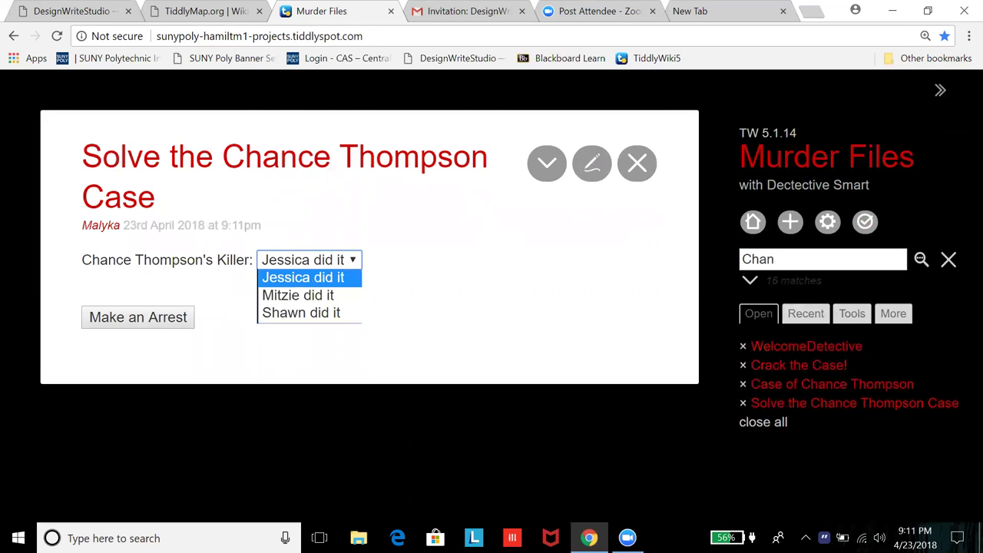
Step: Open the ControlPanel and look through its Info and Settings tabs
left_click(828, 221)
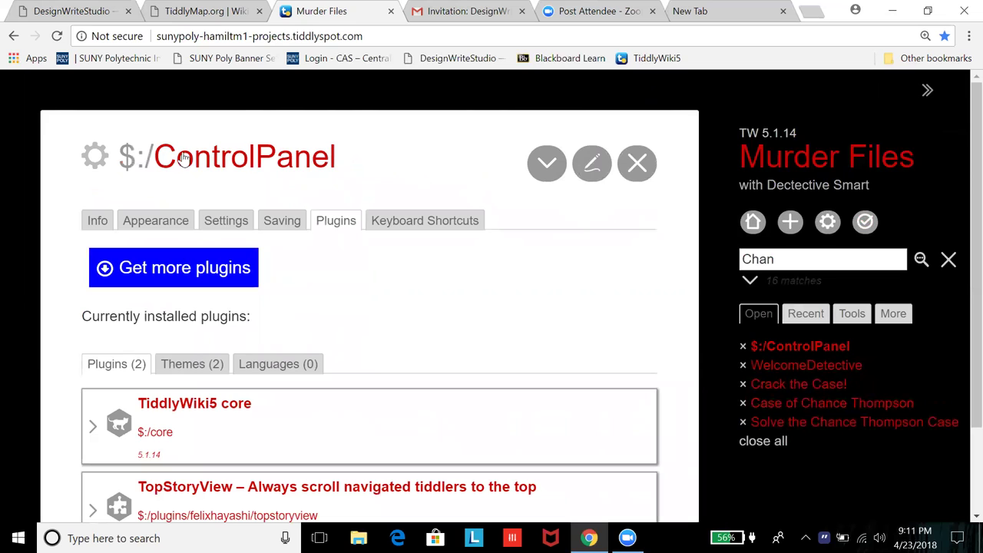
left_click(286, 221)
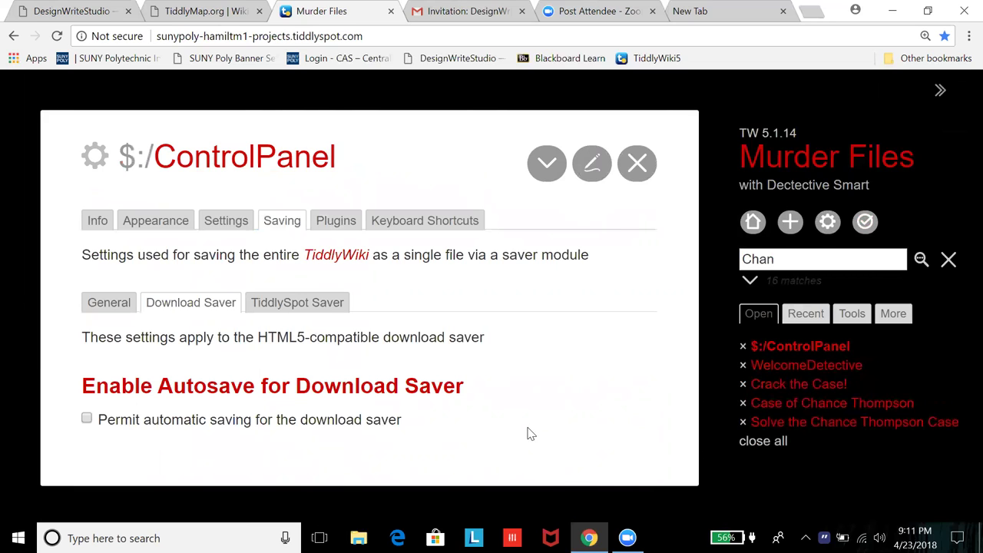
left_click(98, 222)
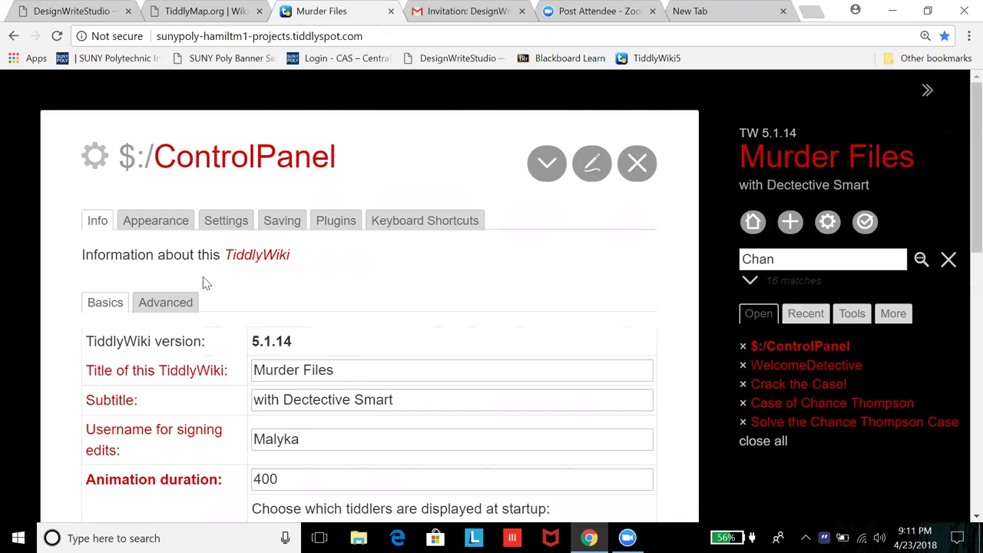
scroll(204, 281, "down", 3)
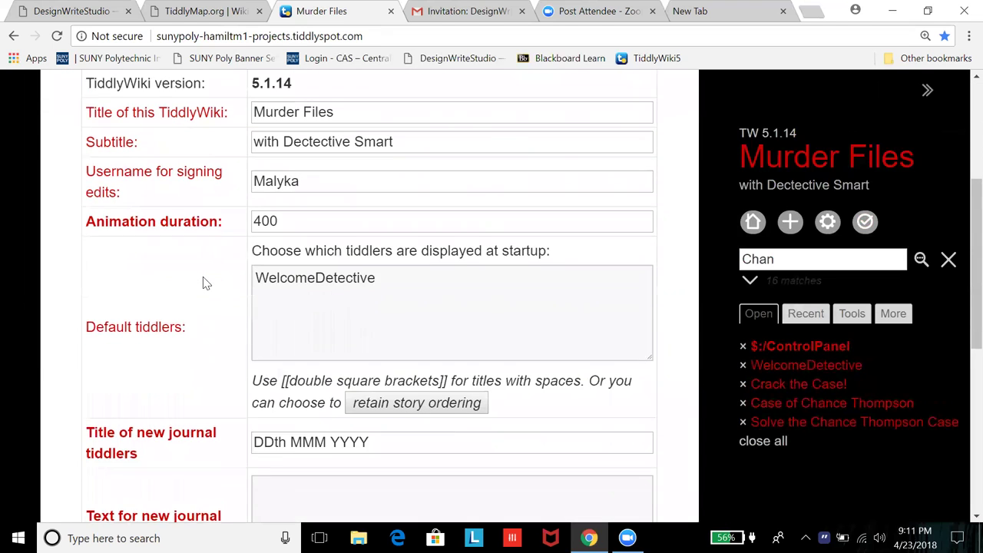
scroll(204, 281, "up", 3)
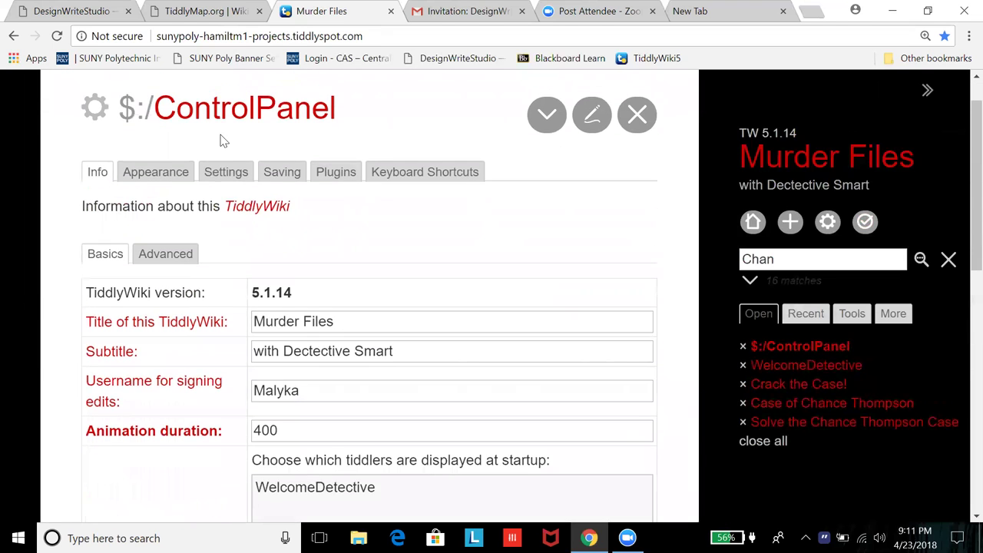
left_click(227, 175)
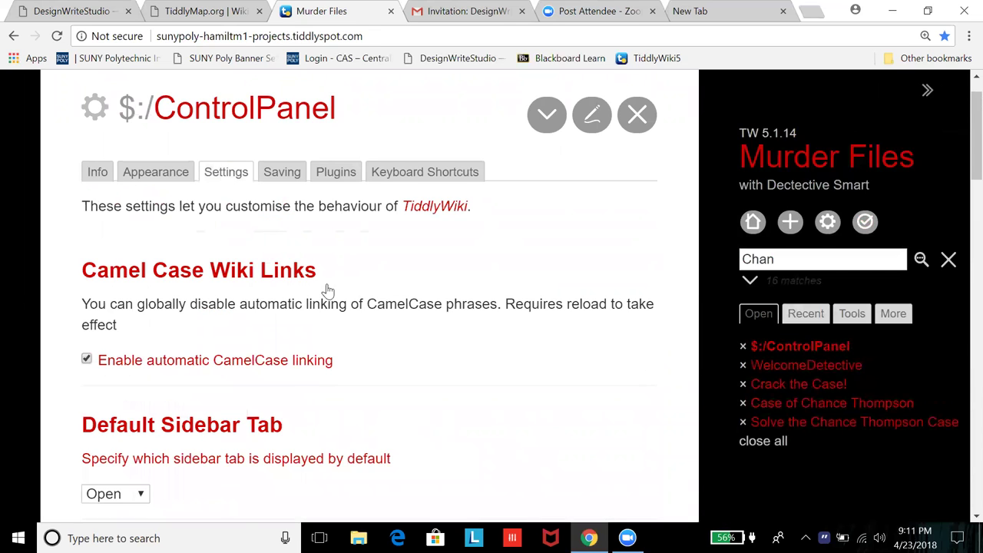
scroll(663, 401, "down", 1)
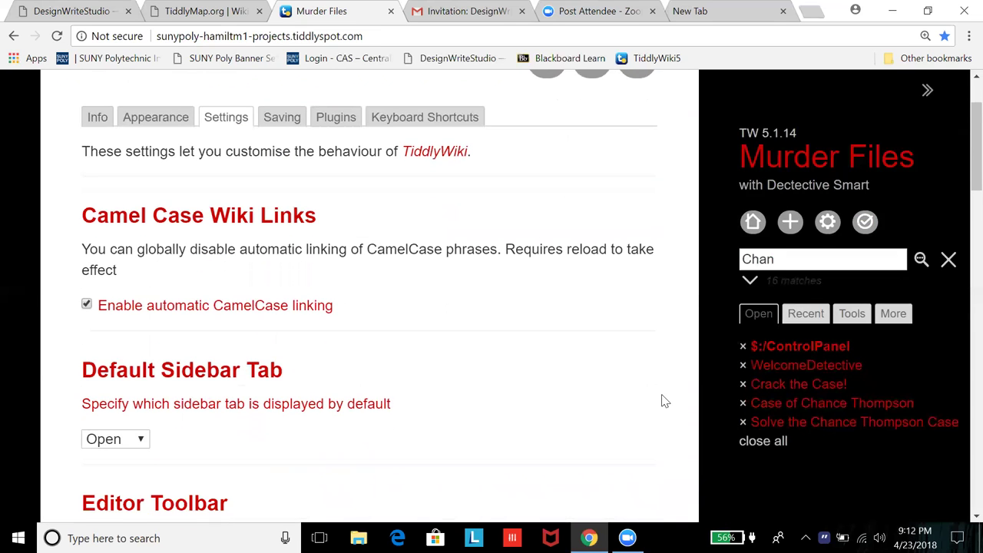
Step: Review the Saving tab's autosave and TiddlySpot saver options, then open the Backups index
left_click(278, 128)
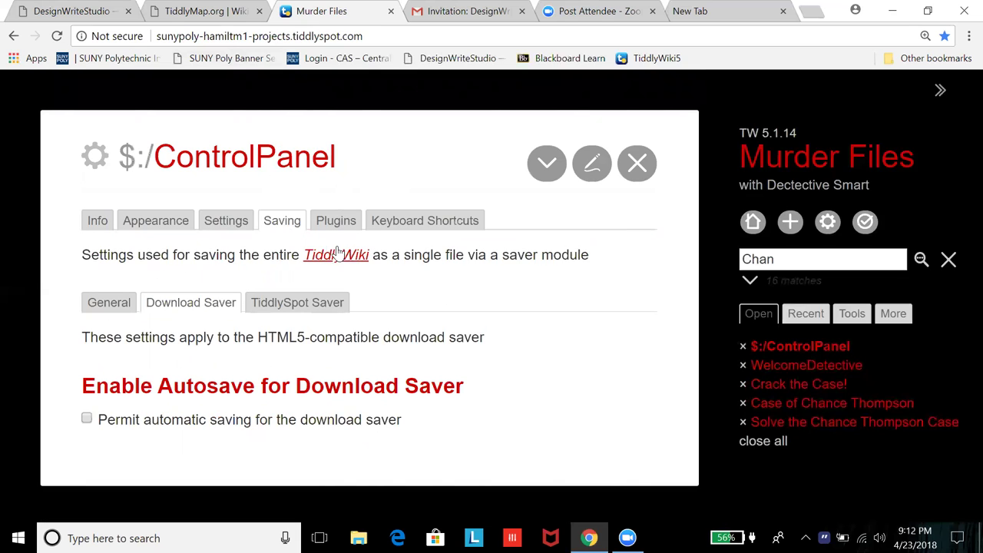
left_click(103, 310)
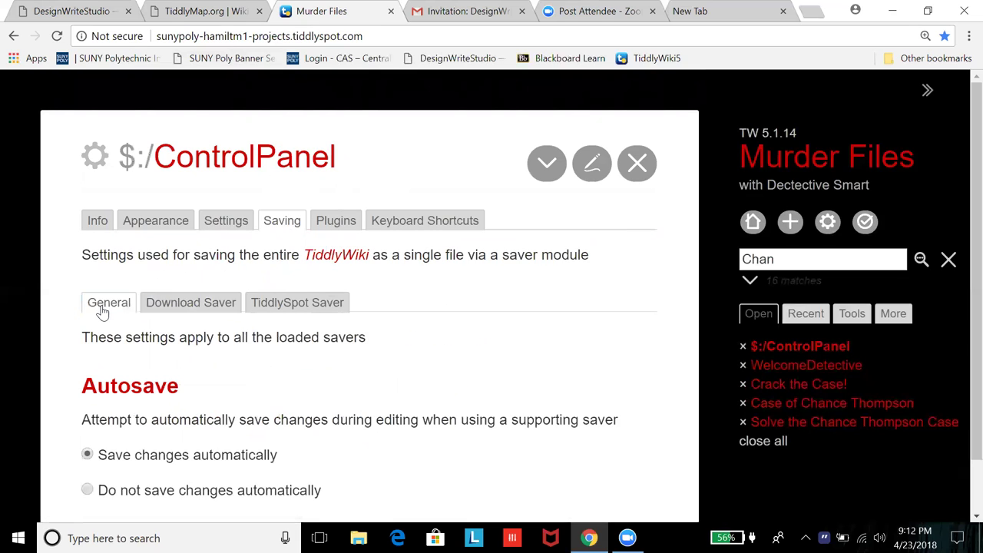
scroll(700, 319, "down", 1)
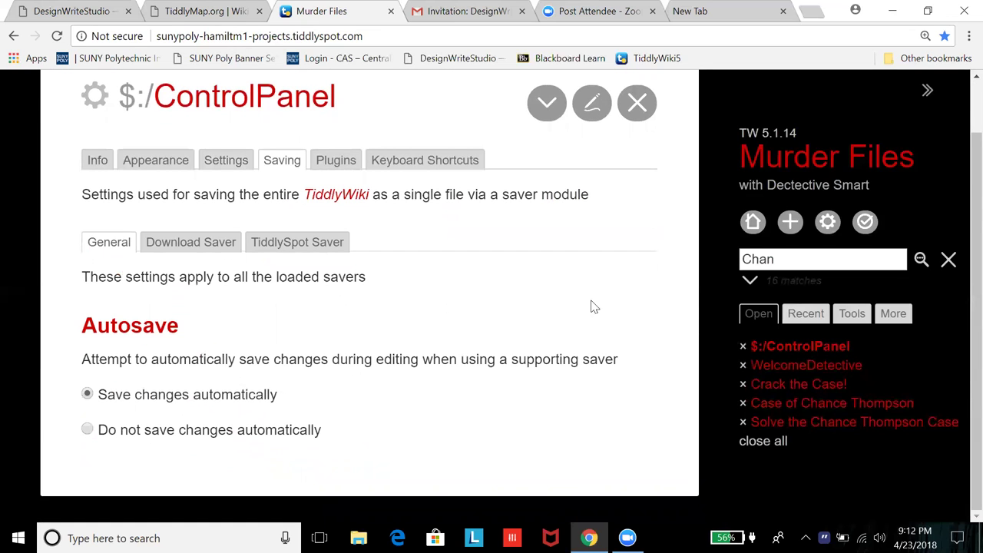
left_click(295, 244)
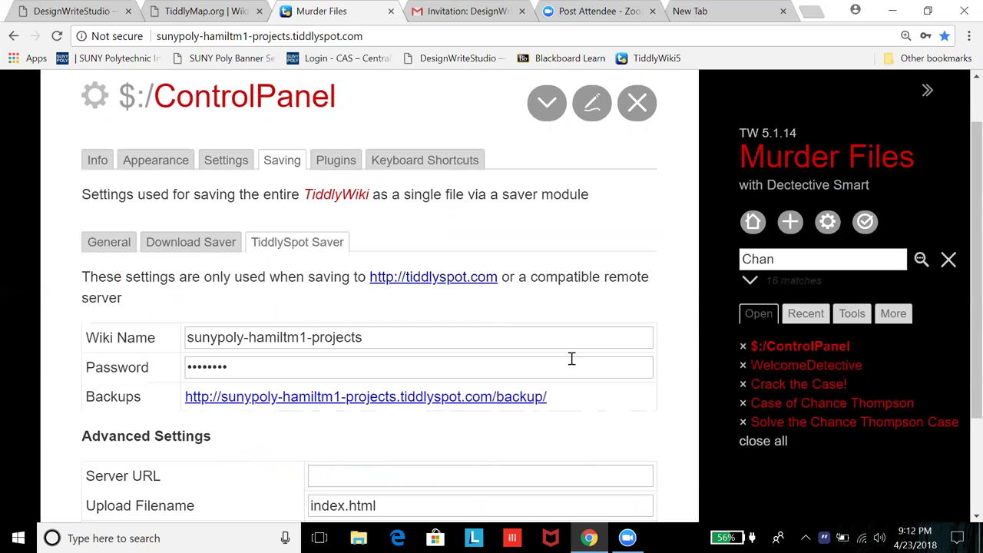
scroll(677, 391, "down", 1)
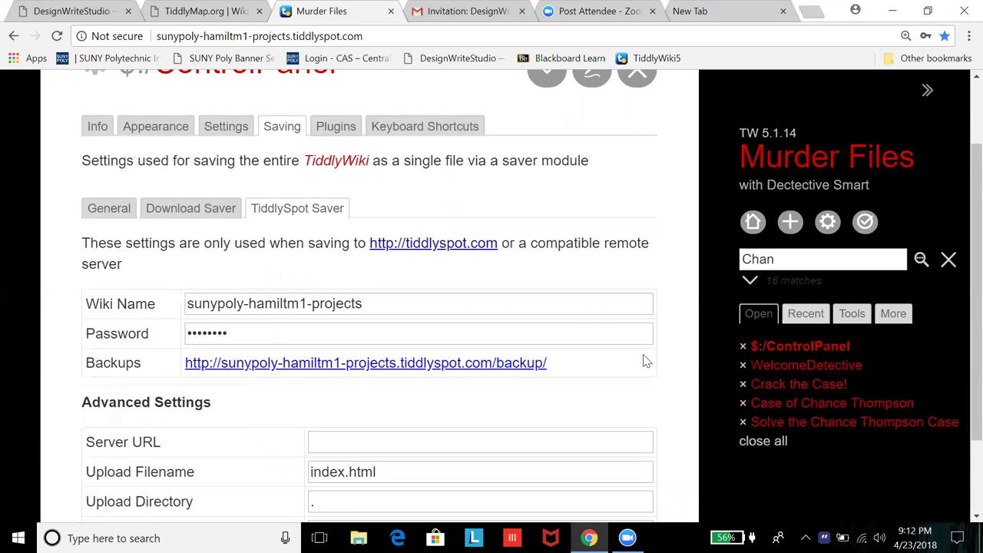
scroll(579, 307, "down", 1)
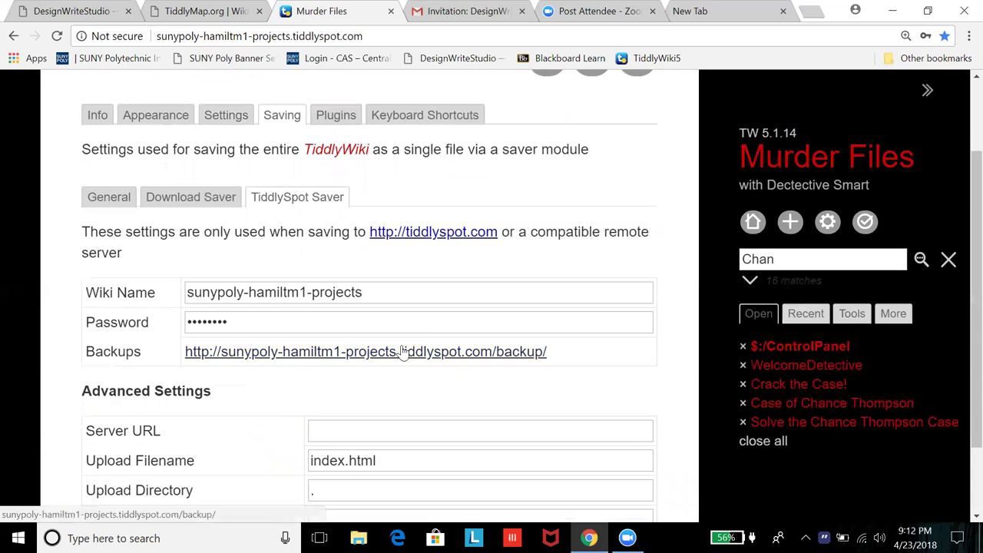
left_click(407, 351)
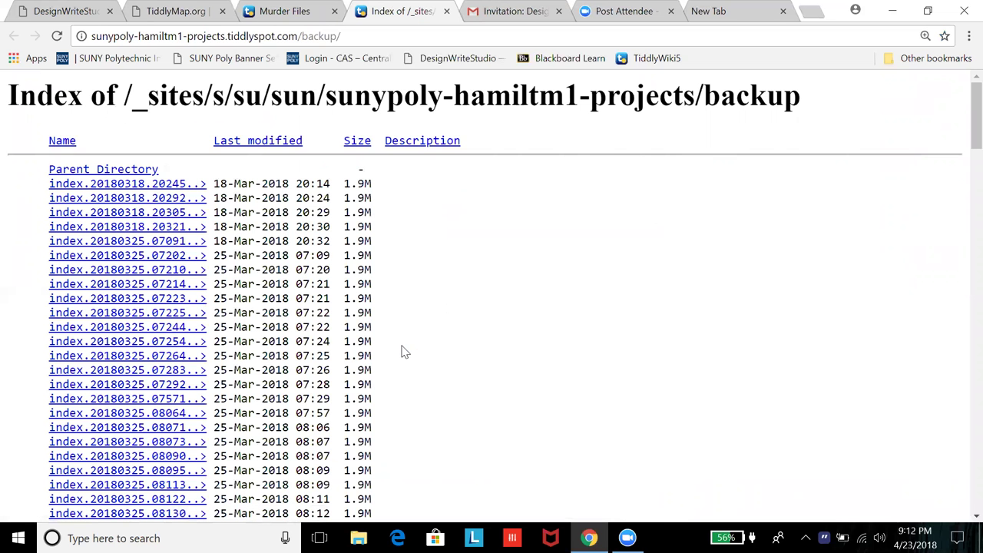
Step: Scroll through the 1.9M index snapshots dated 18-Mar-2018 to 01-Apr-2018, then back to the top
scroll(404, 352, "down", 4)
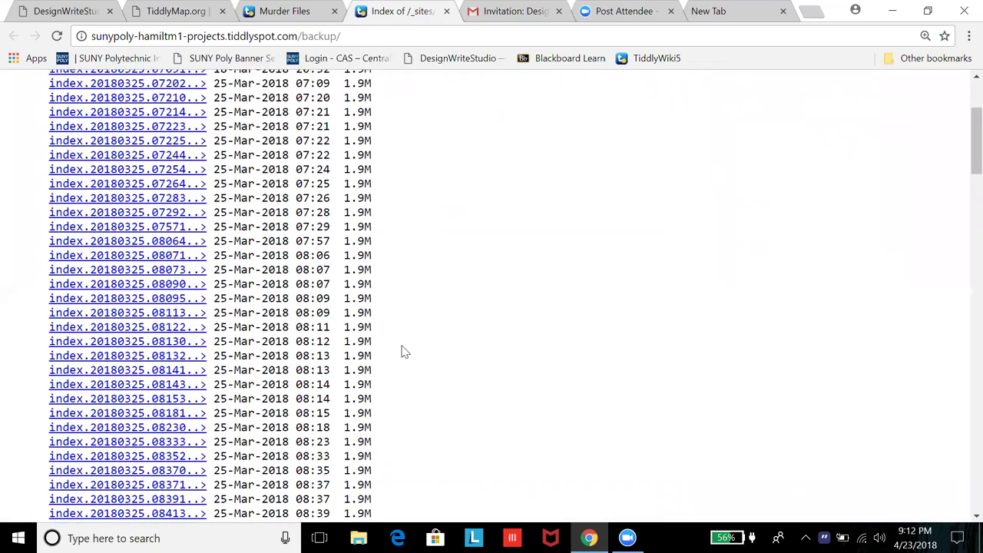
scroll(405, 352, "down", 15)
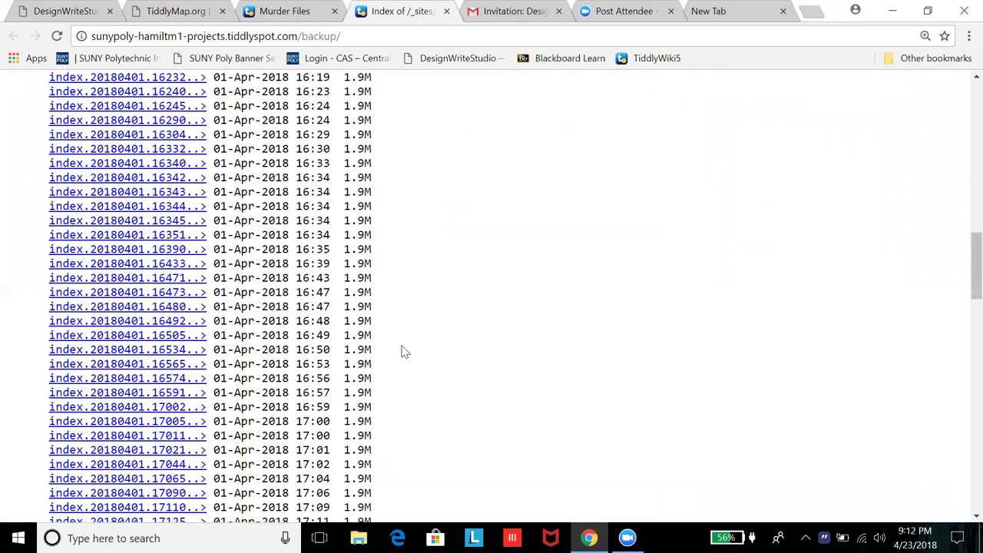
scroll(405, 352, "down", 8)
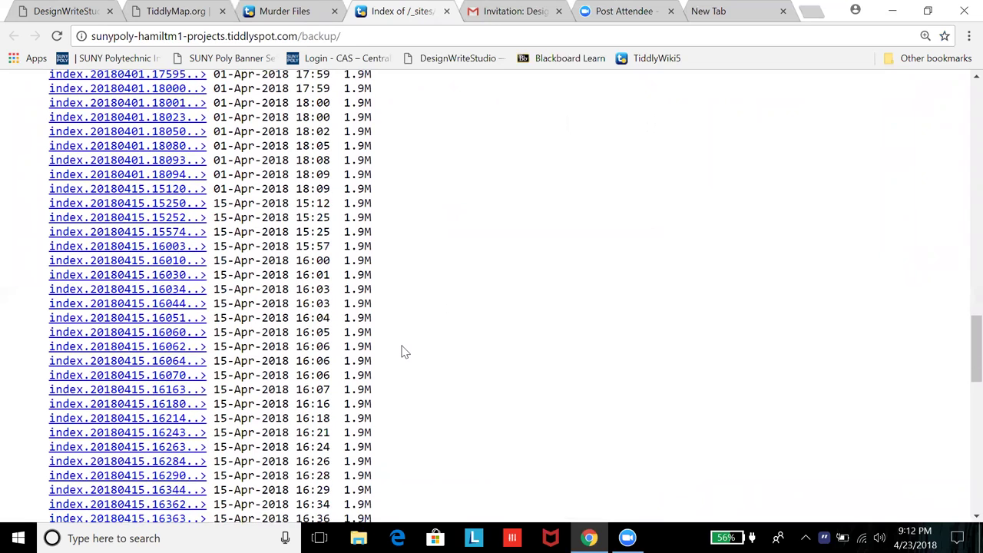
scroll(405, 352, "up", 8)
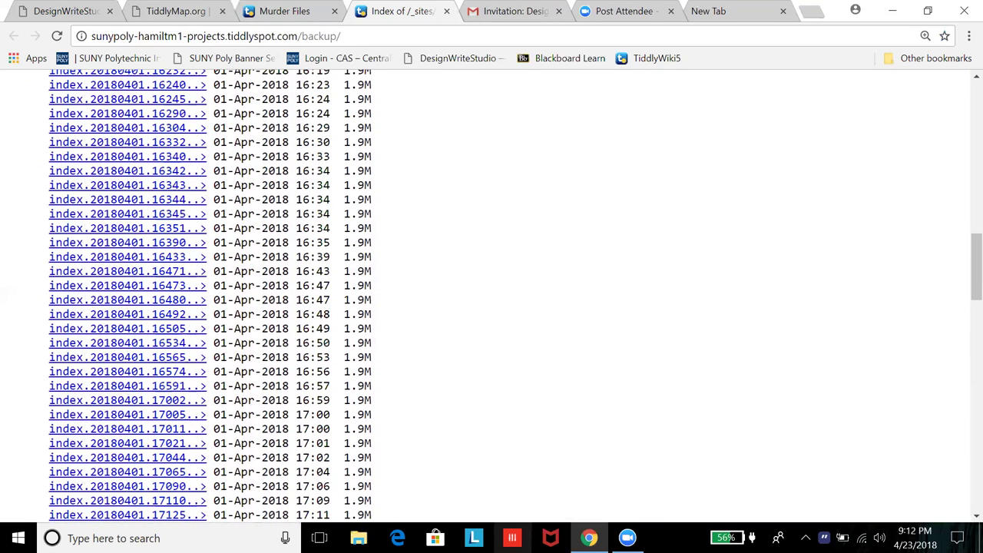
scroll(464, 271, "up", 2)
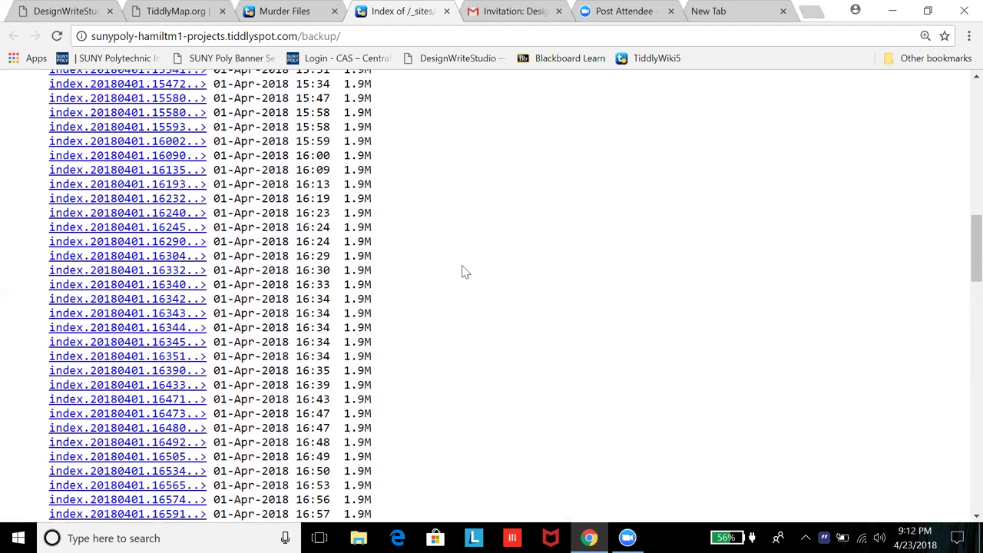
scroll(467, 315, "up", 4)
scroll(469, 315, "up", 6)
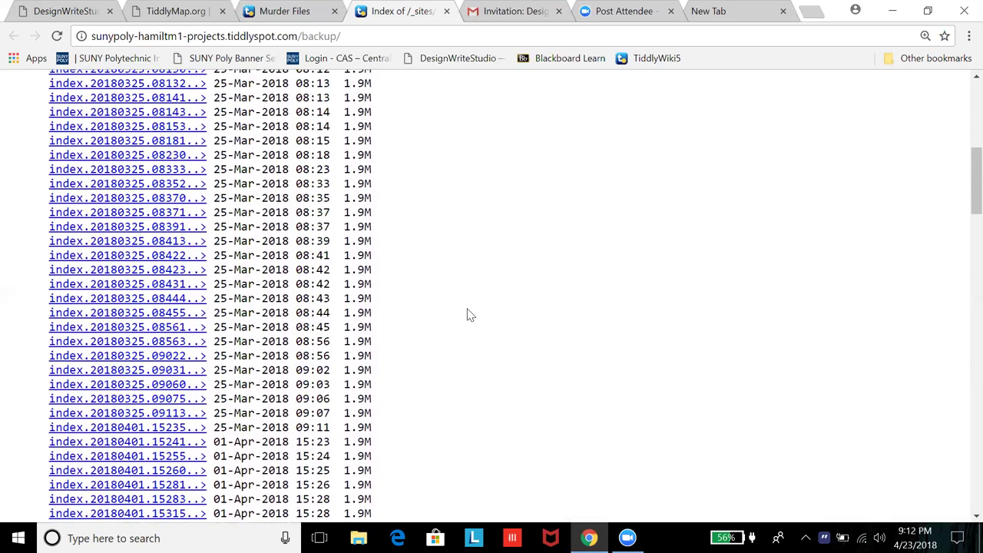
scroll(475, 362, "up", 1)
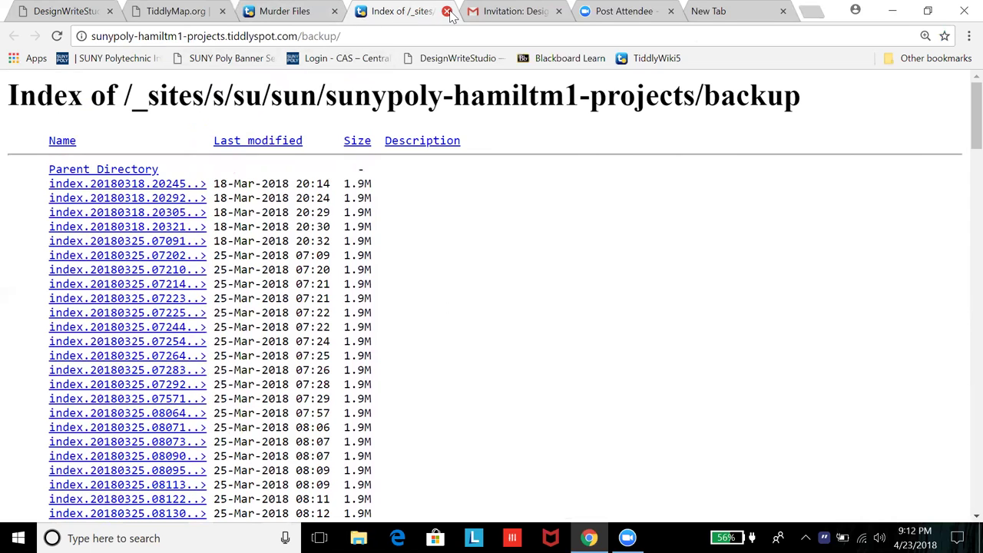
Step: Close the backup index tab and the $:/ControlPanel tiddler, returning to Murder Files
left_click(446, 10)
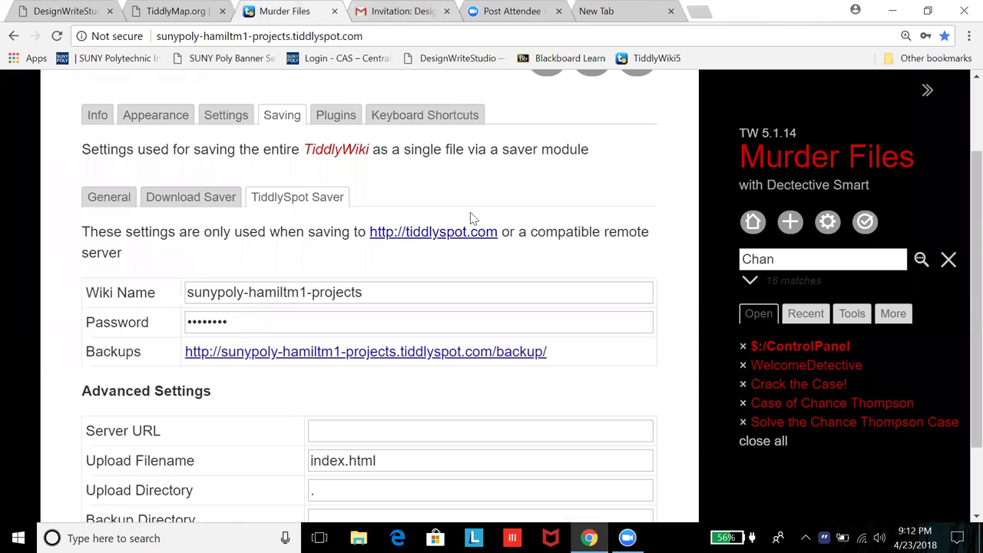
scroll(619, 176, "up", 2)
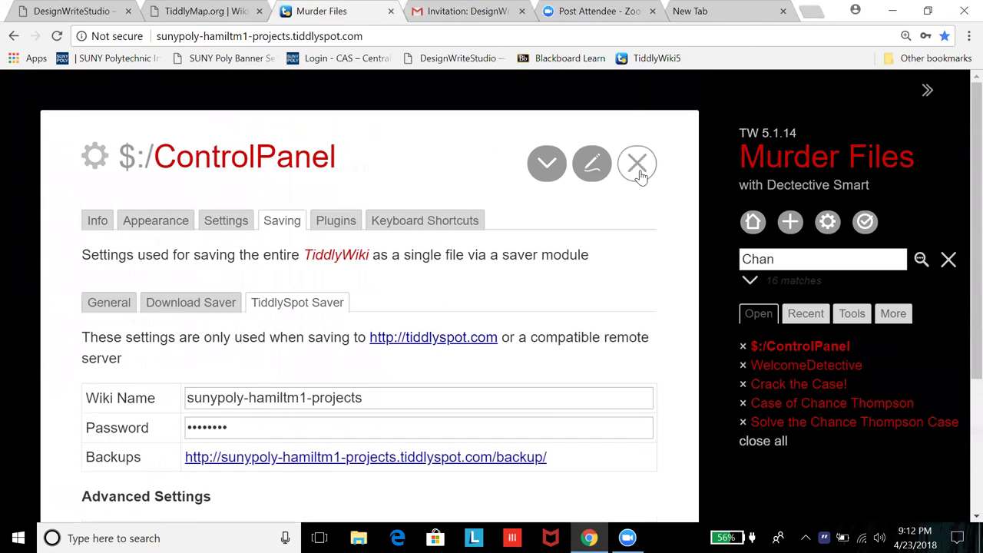
left_click(640, 168)
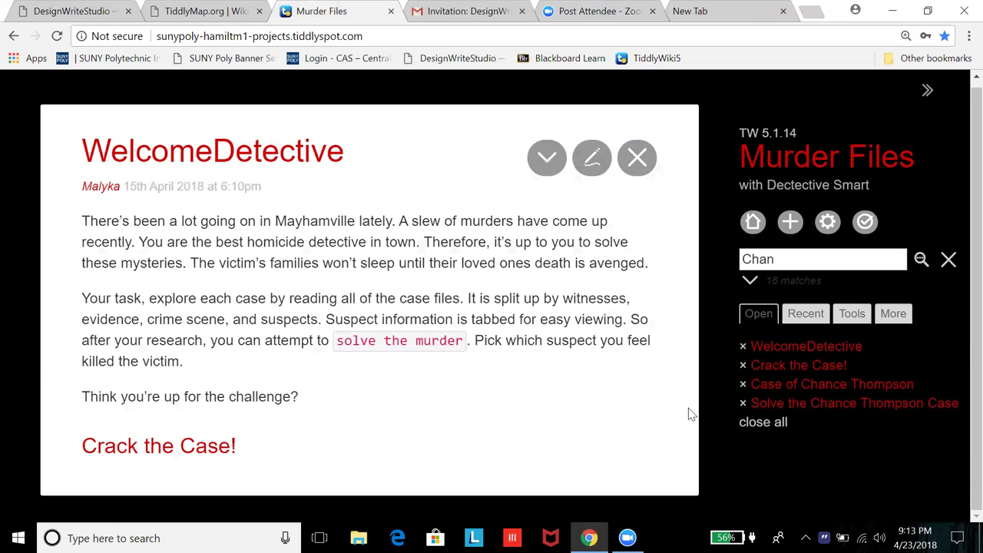
Step: Close all open tiddlers and reopen only the WelcomeDetective tiddler from Home
left_click(763, 422)
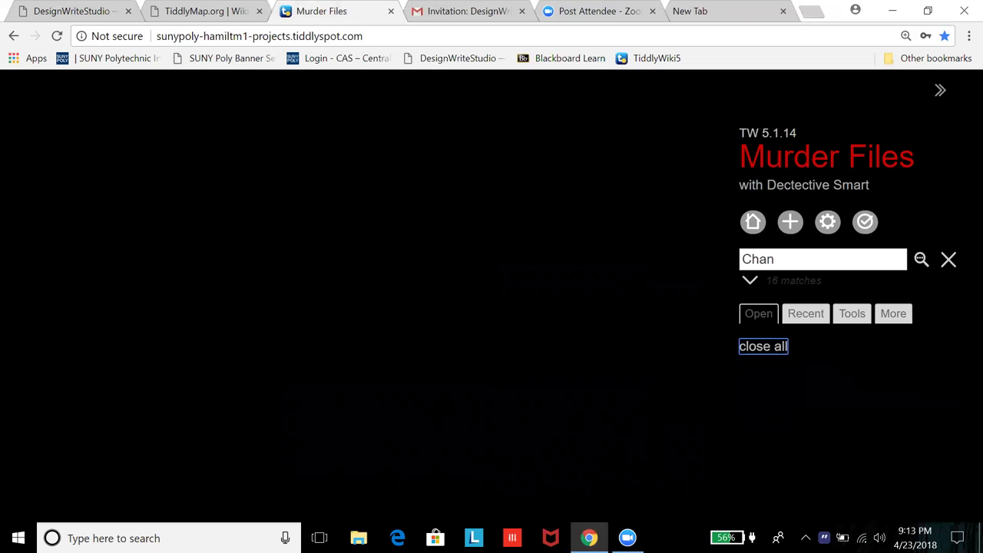
left_click(753, 222)
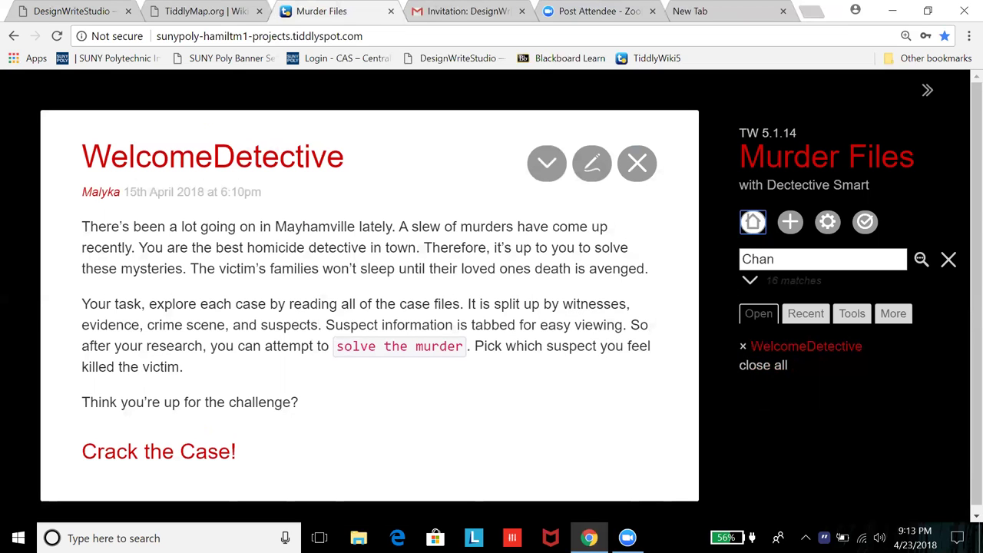